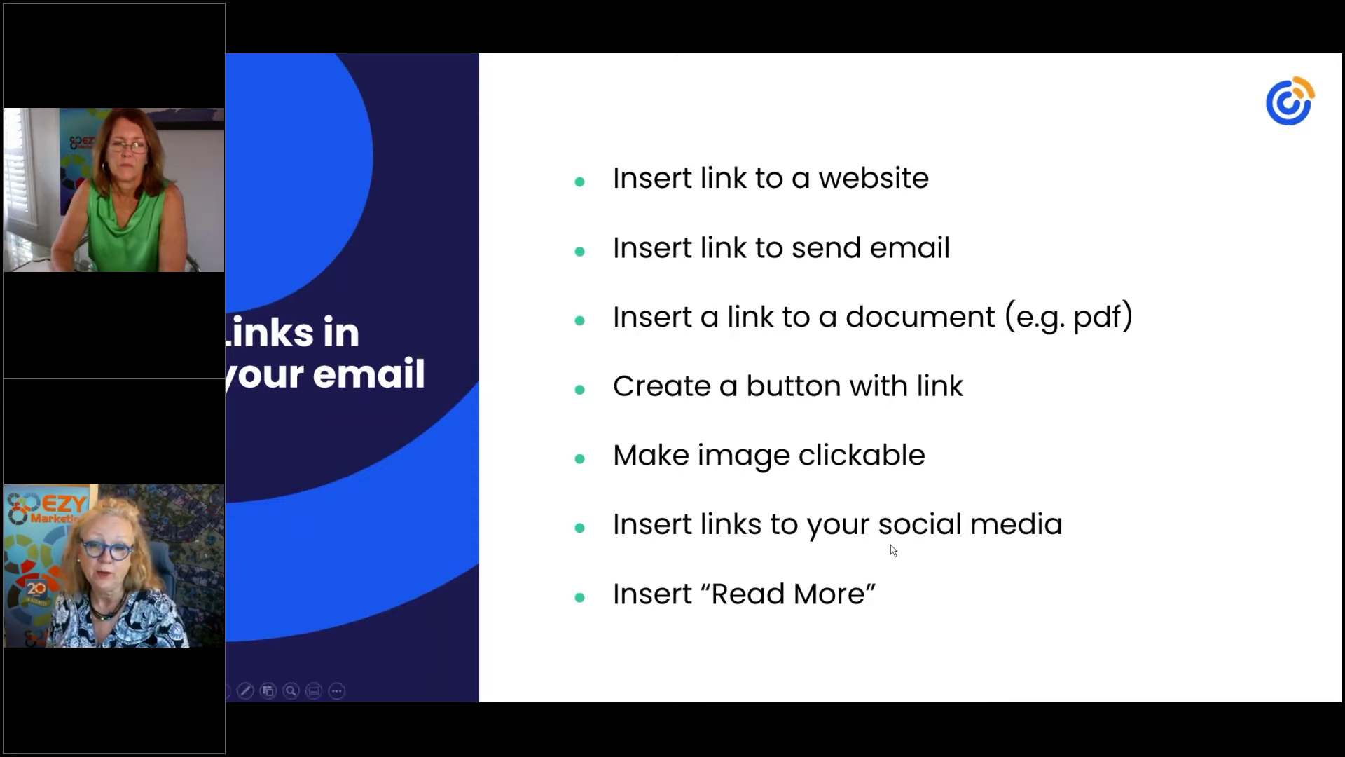
pyautogui.click(992, 512)
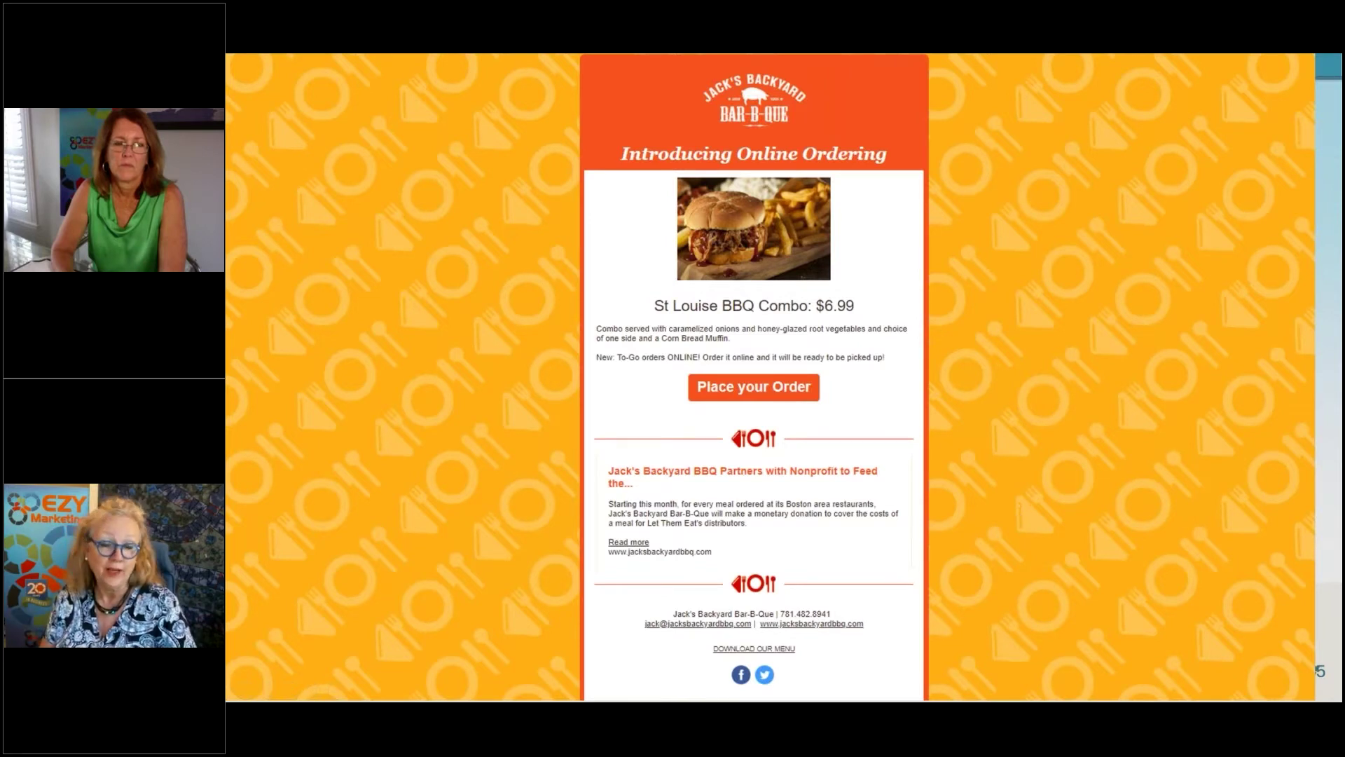
pyautogui.press('Right')
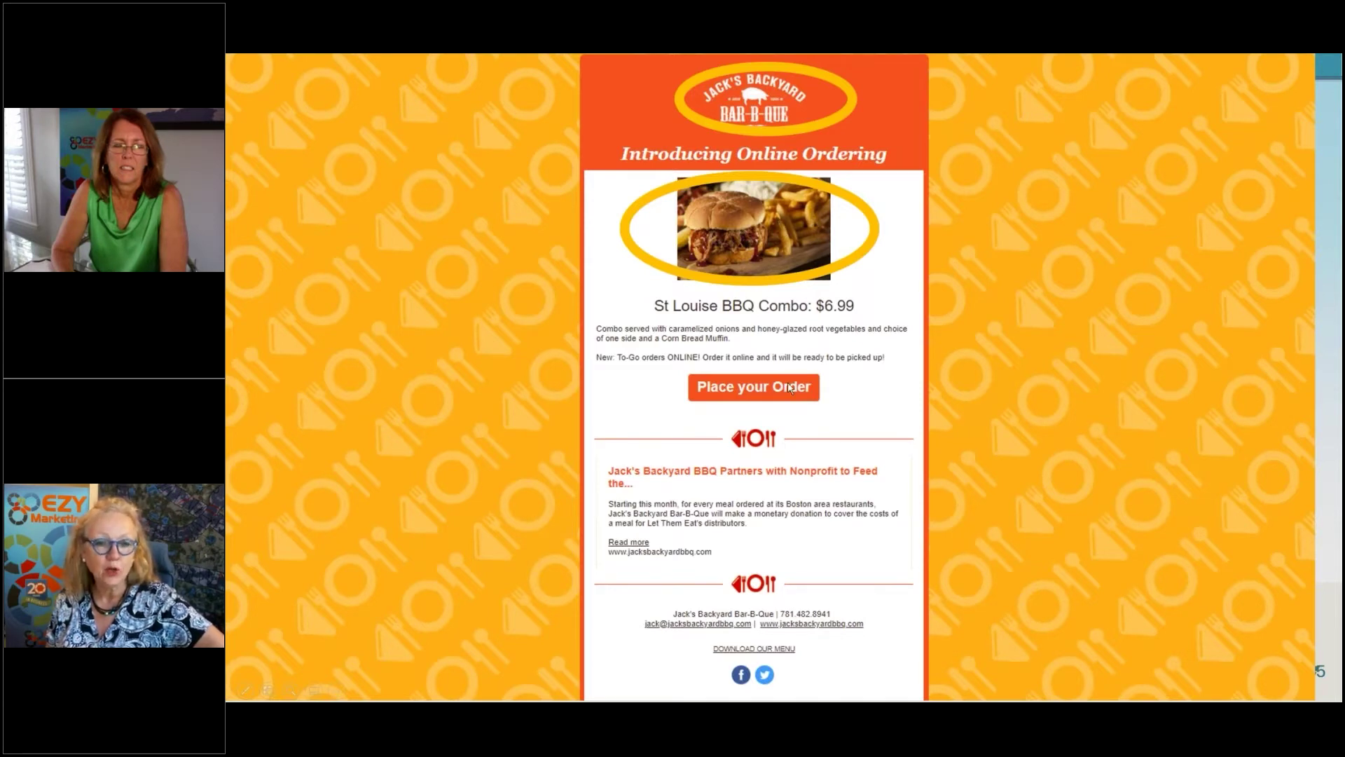
pyautogui.click(963, 374)
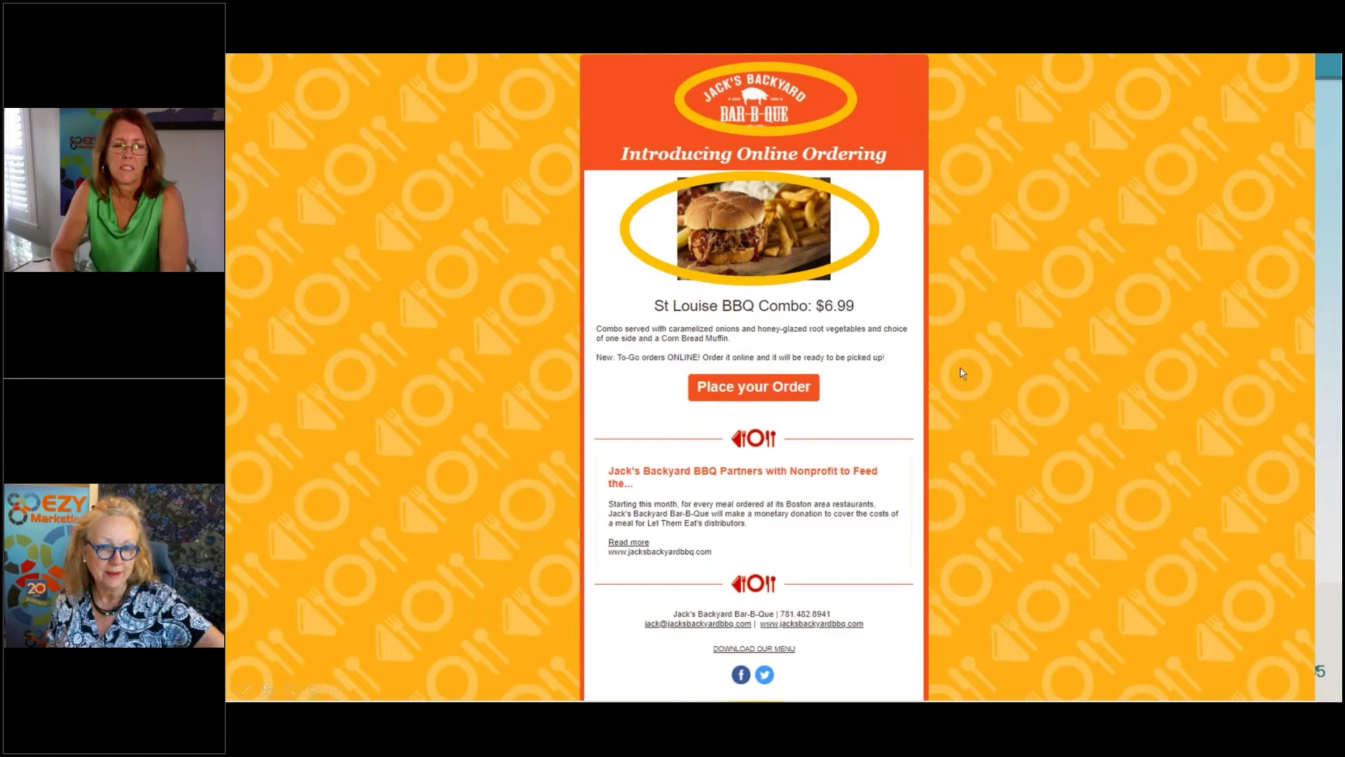
pyautogui.click(1085, 376)
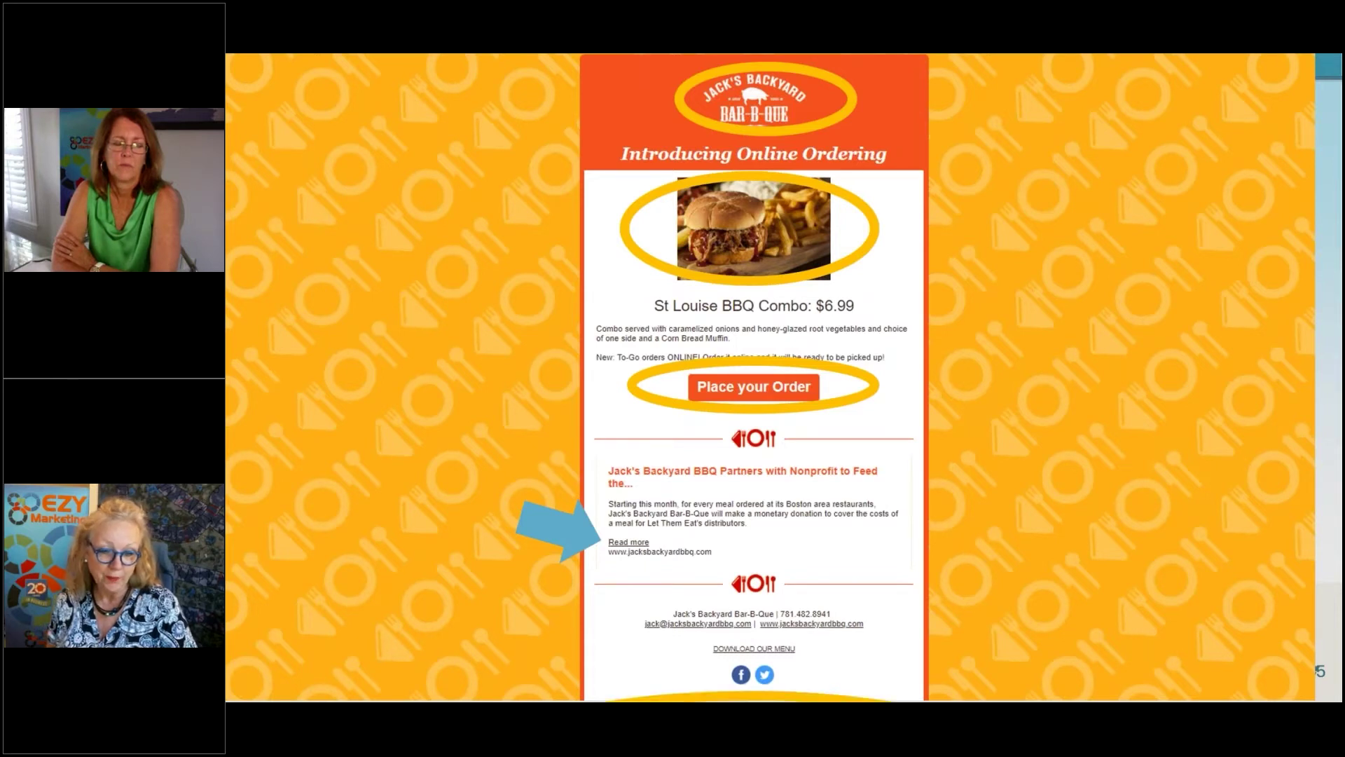
pyautogui.press('Right')
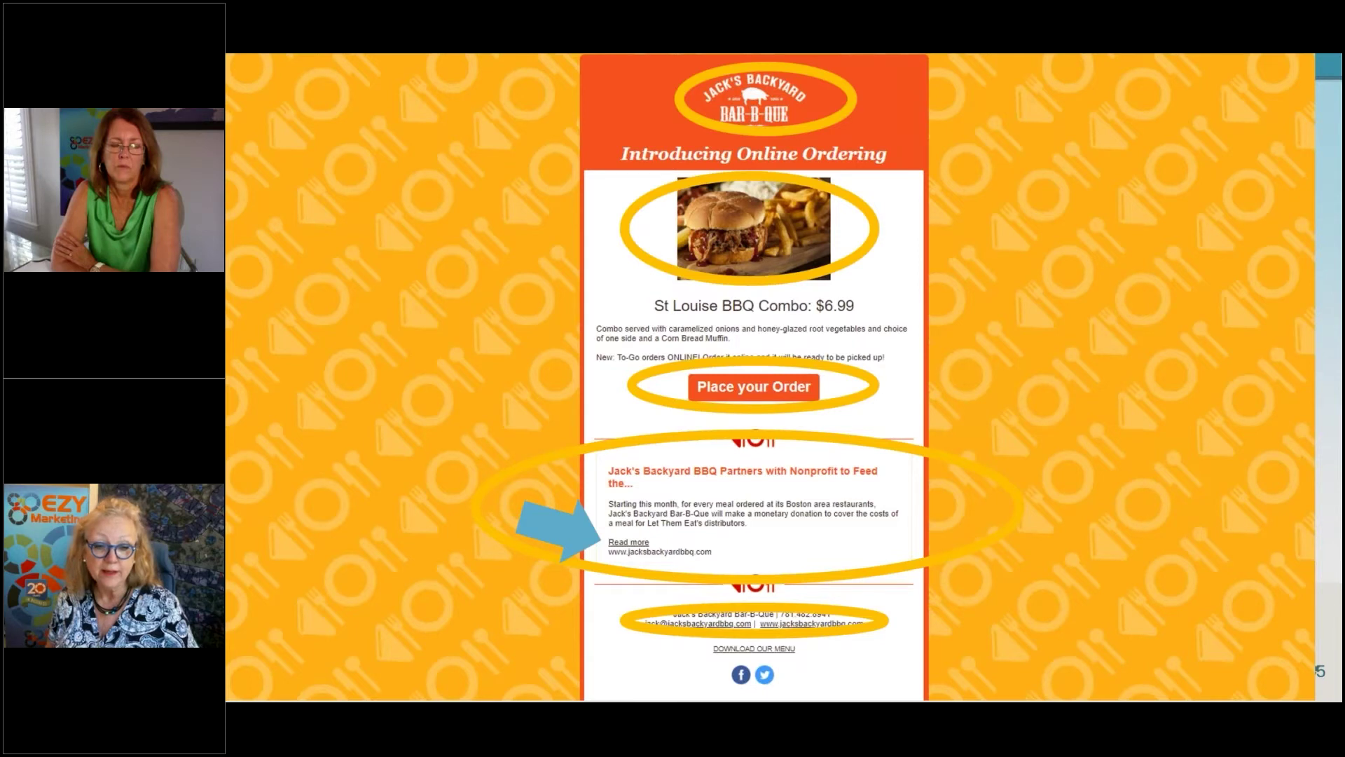
pyautogui.click(1039, 432)
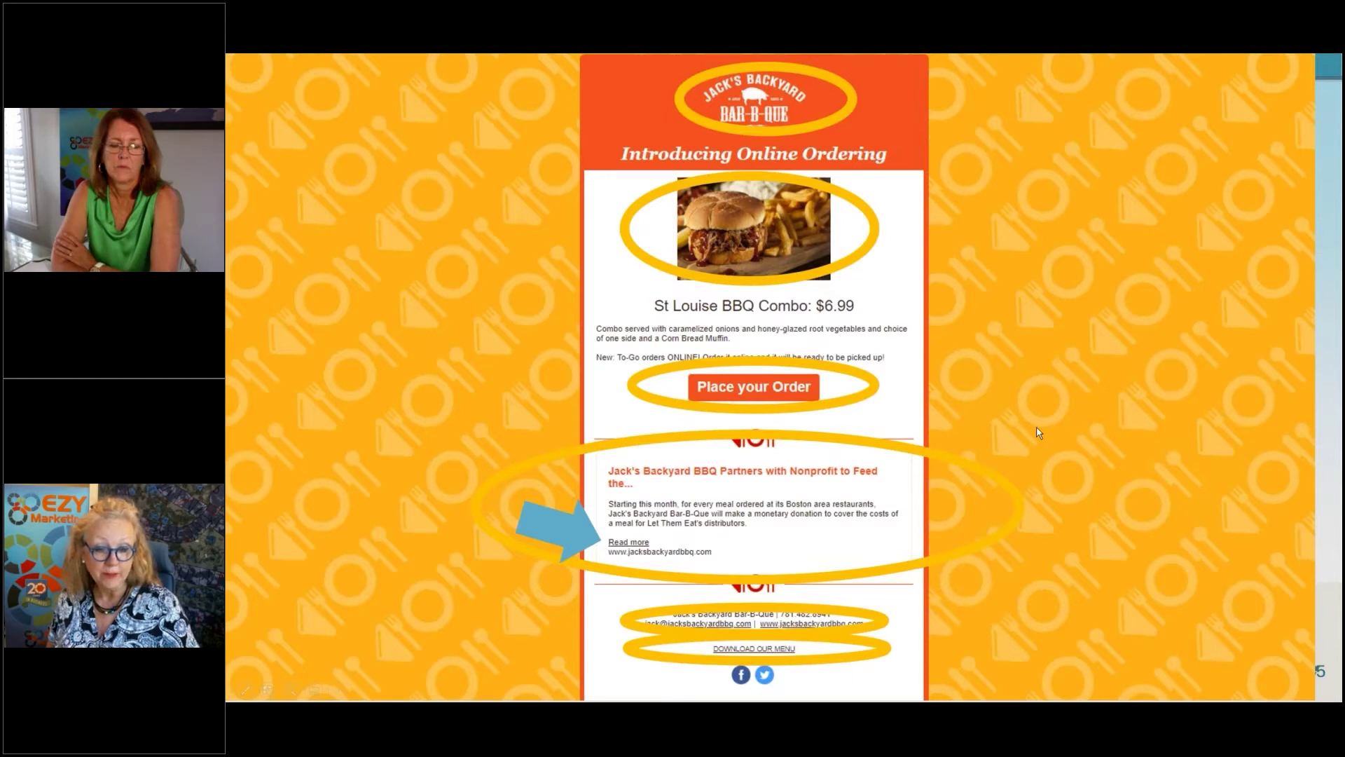
pyautogui.press('Right')
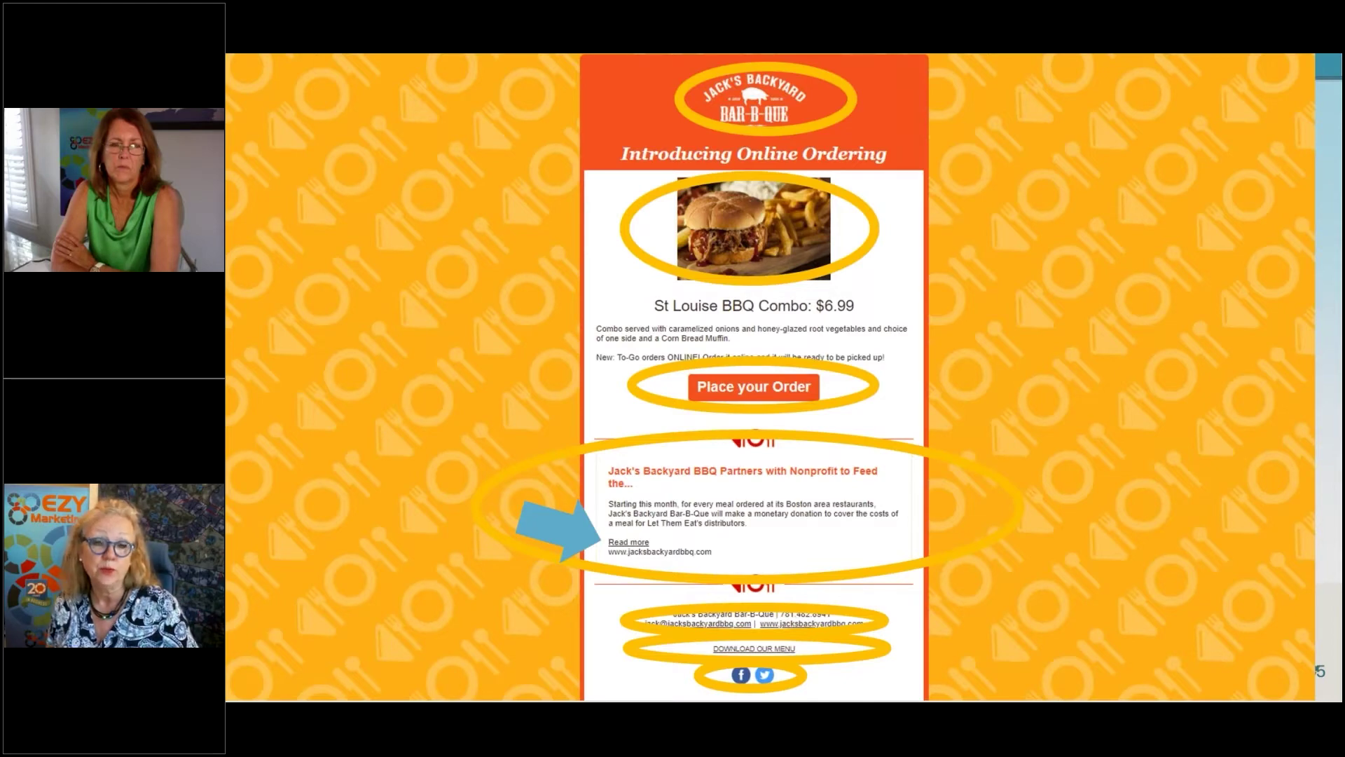
pyautogui.press('Right')
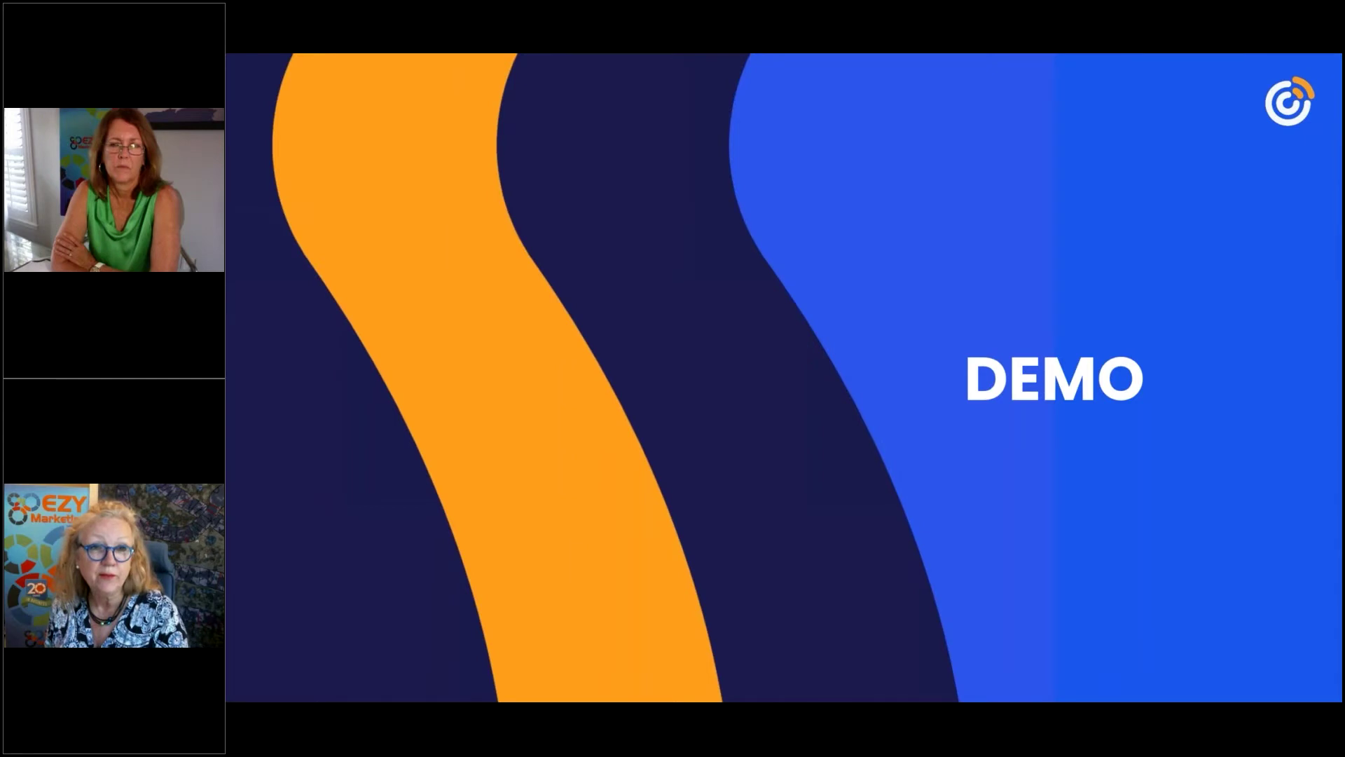
# Switch to Constant Contact in Chrome and open the draft email "Make clickable links - Webinar 2022-06-14" for editing.
pyautogui.hotkey('alt', 'Tab')
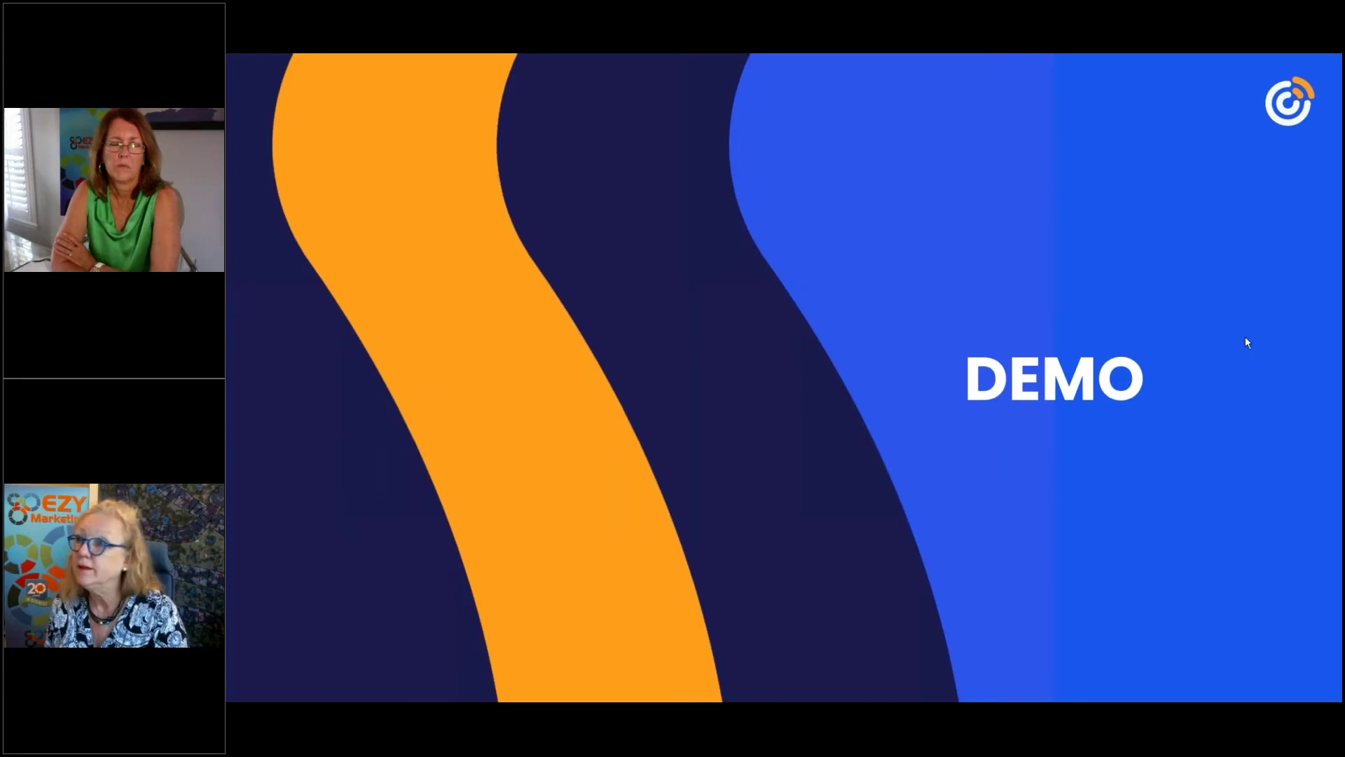
pyautogui.hotkey('alt', 'Tab')
pyautogui.hotkey('alt', 'Tab')
pyautogui.hotkey('alt', 'Tab')
pyautogui.hotkey('alt', 'Tab')
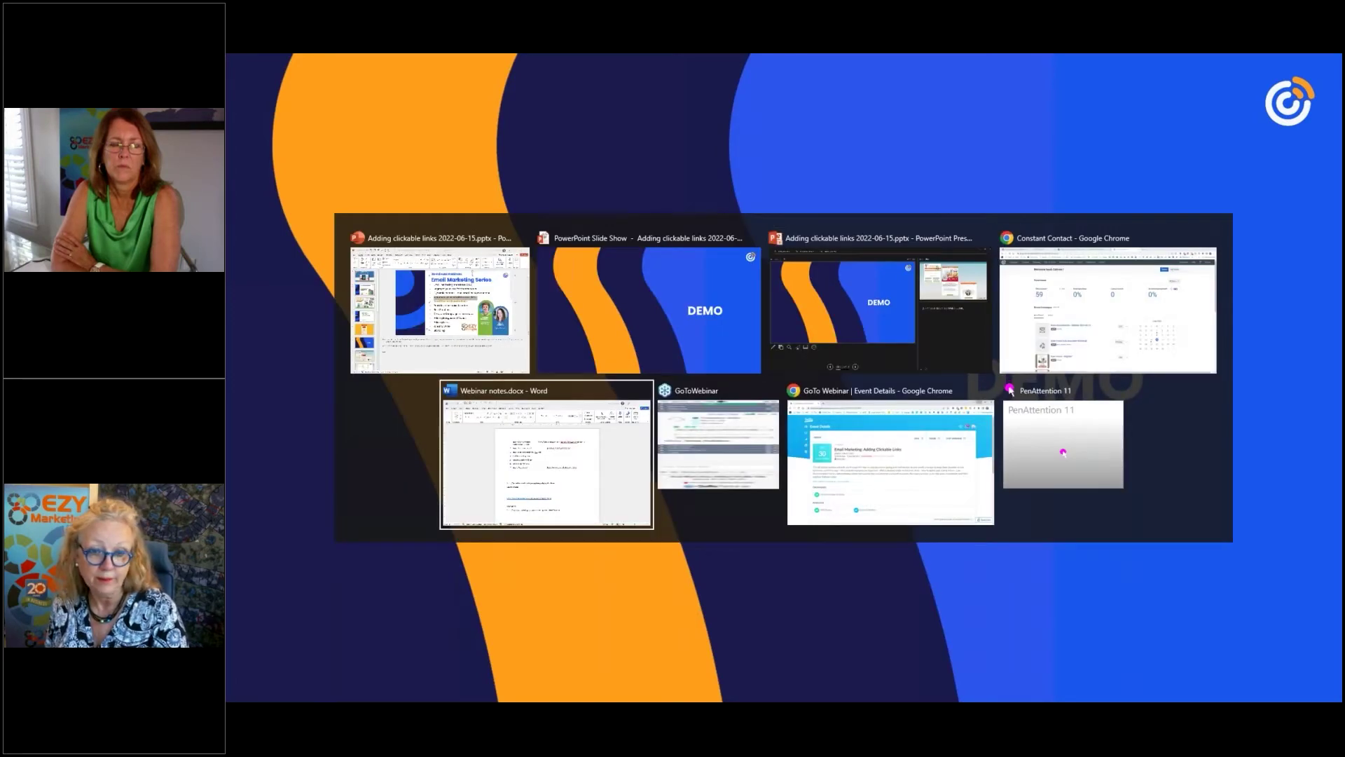
pyautogui.hotkey('alt', 'Tab')
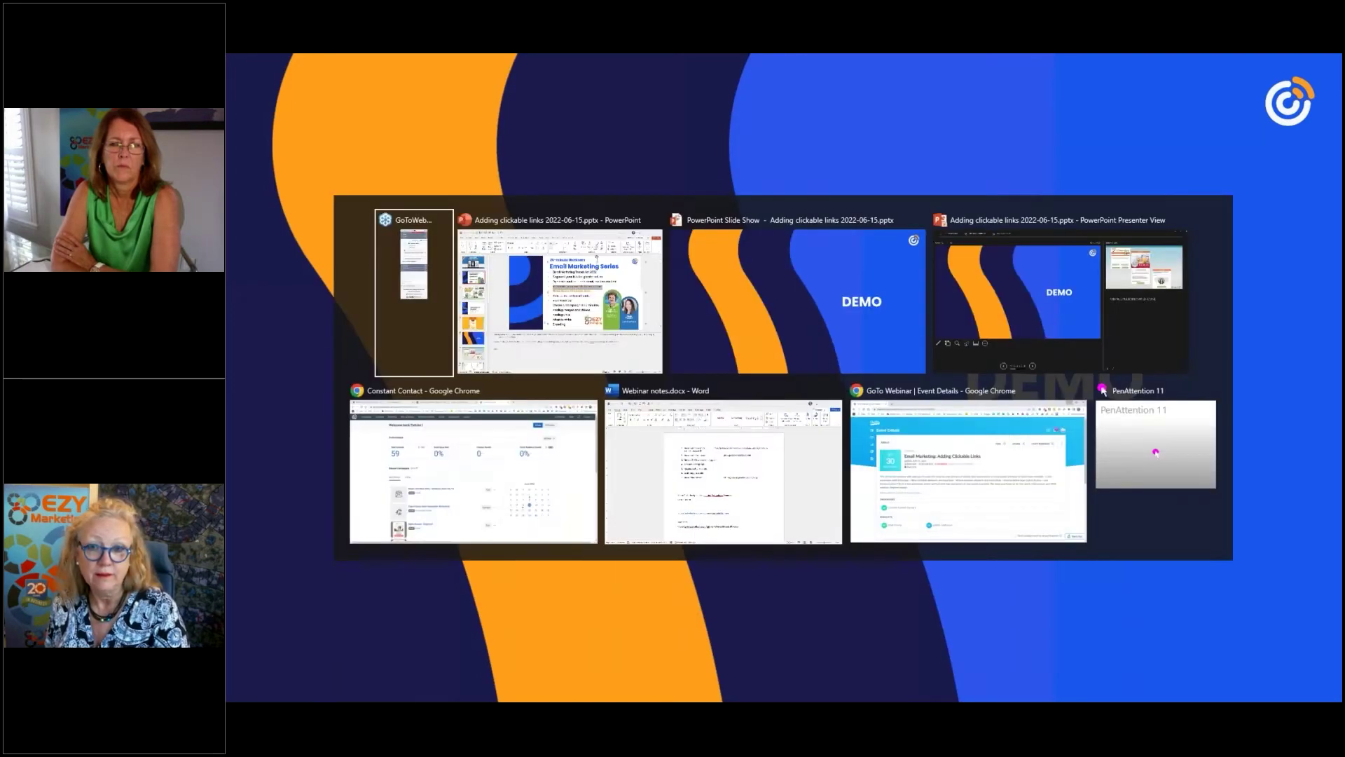
pyautogui.hotkey('alt', 'Tab')
pyautogui.hotkey('alt', 'Tab')
pyautogui.hotkey('alt', 'Tab')
pyautogui.hotkey('alt', 'Tab')
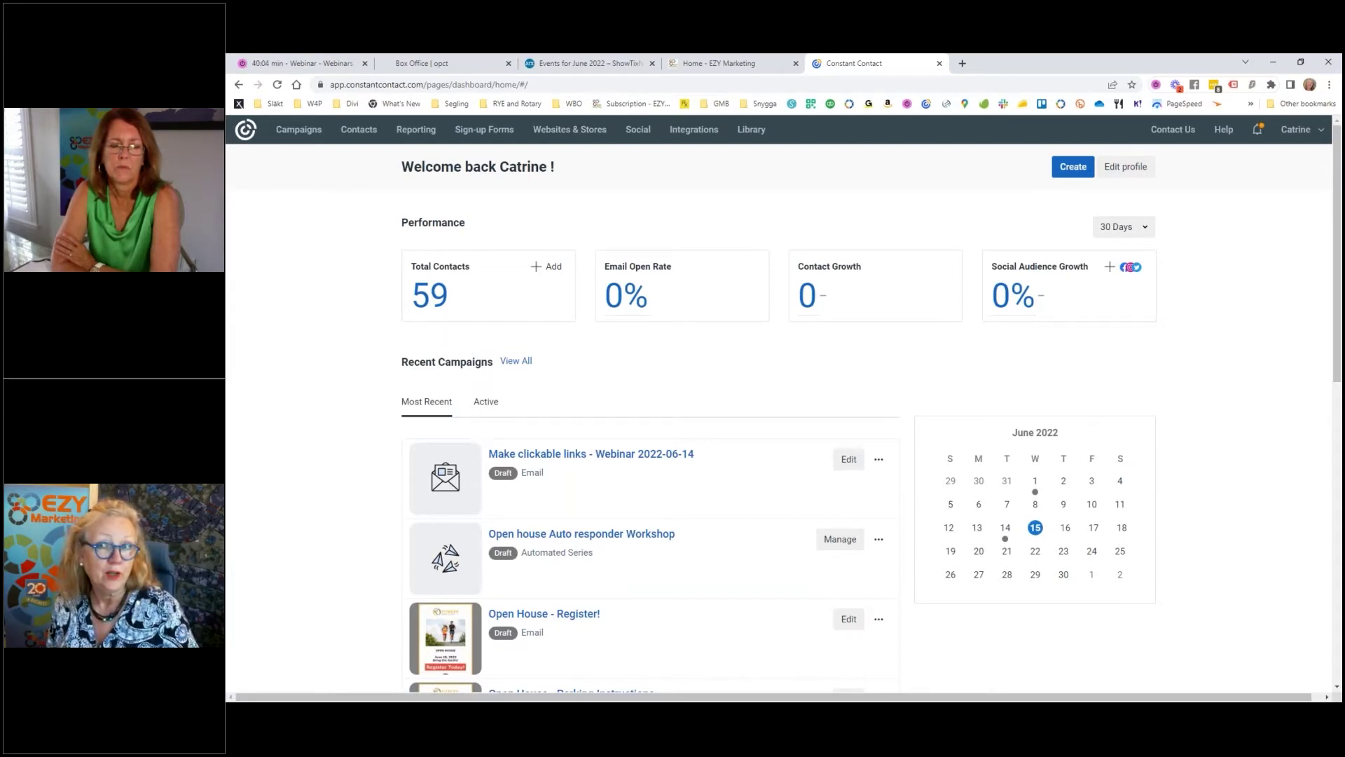
pyautogui.click(579, 455)
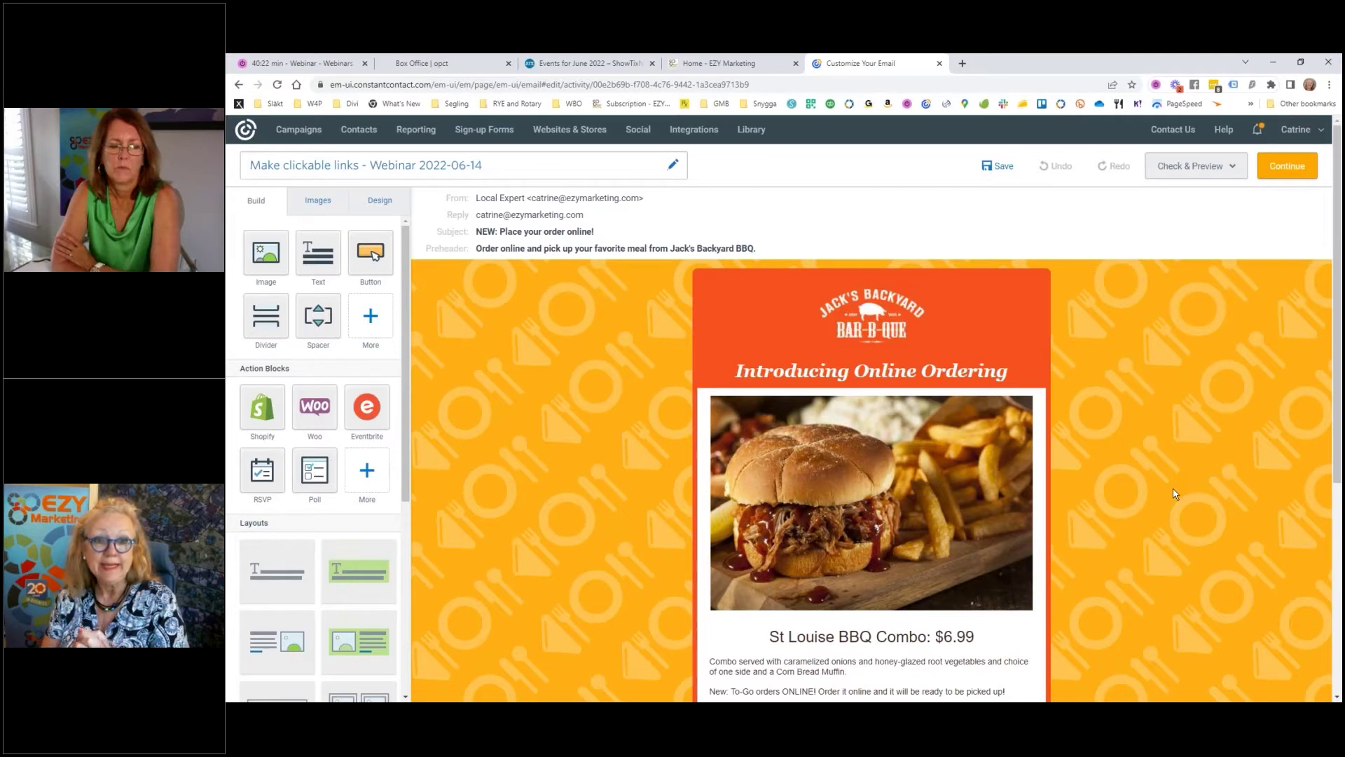
pyautogui.moveTo(882, 339)
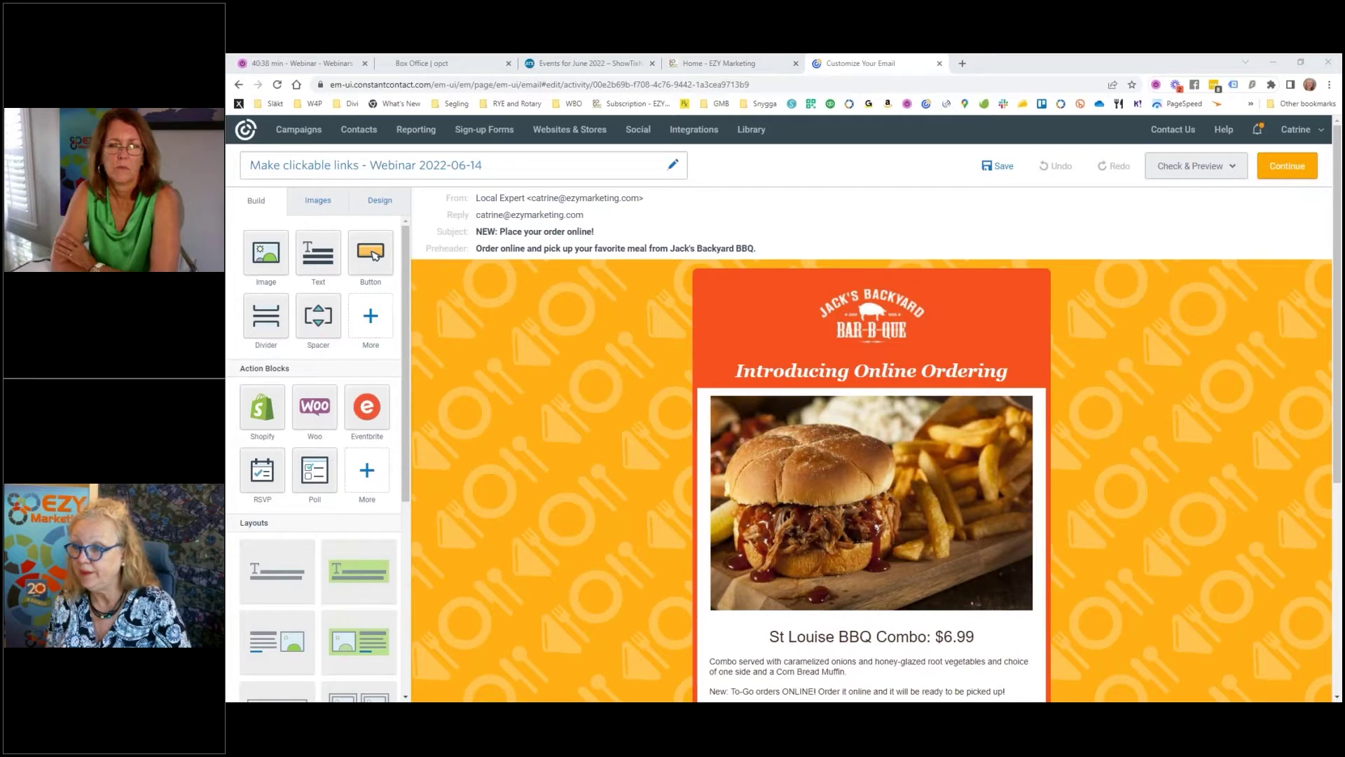
pyautogui.click(962, 63)
pyautogui.click(927, 89)
pyautogui.write('jack-s-backyard-bar-b-que.my-free.website/about-us-')
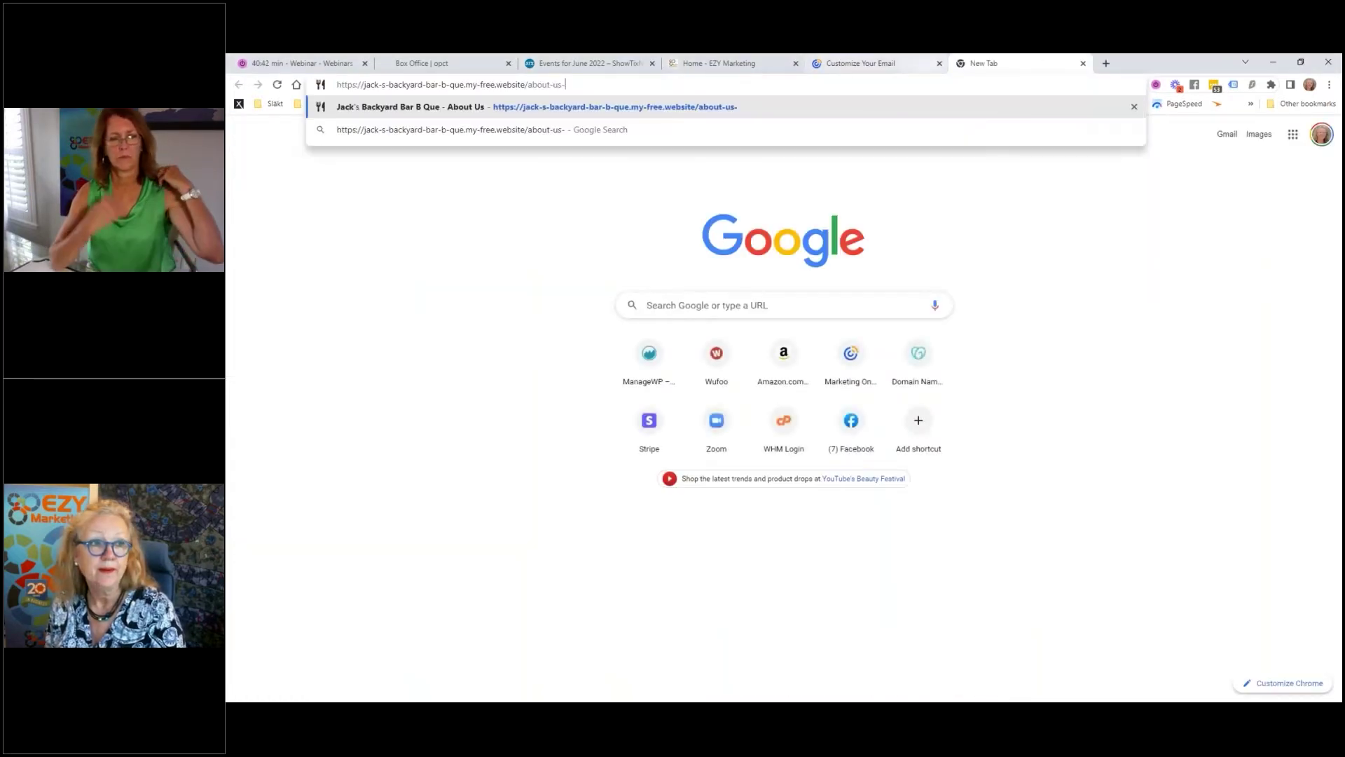
pyautogui.press('Return')
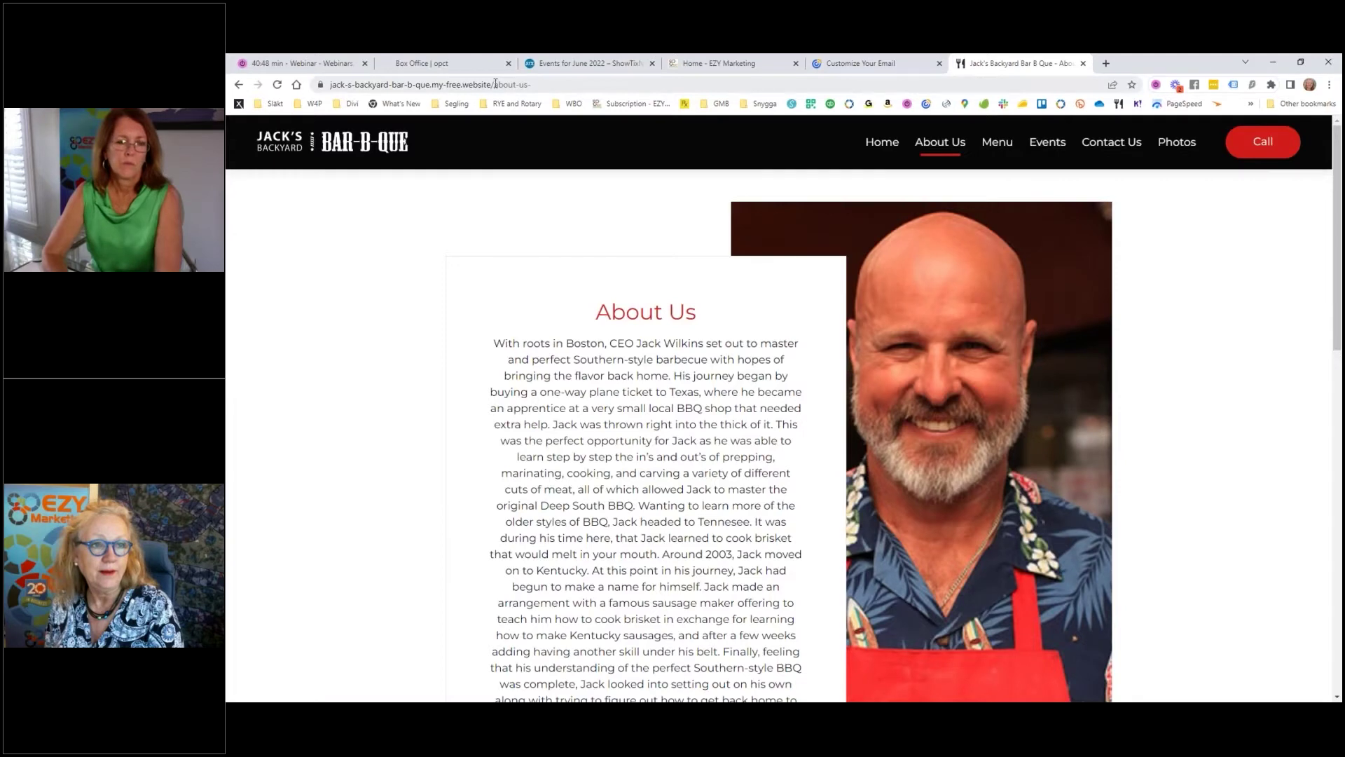
# Remove "about-us-" from the address and load the Jack's Backyard Bar-B-Que home page.
pyautogui.click(519, 85)
pyautogui.moveTo(522, 85); pyautogui.dragTo(558, 84)
pyautogui.press('BackSpace')
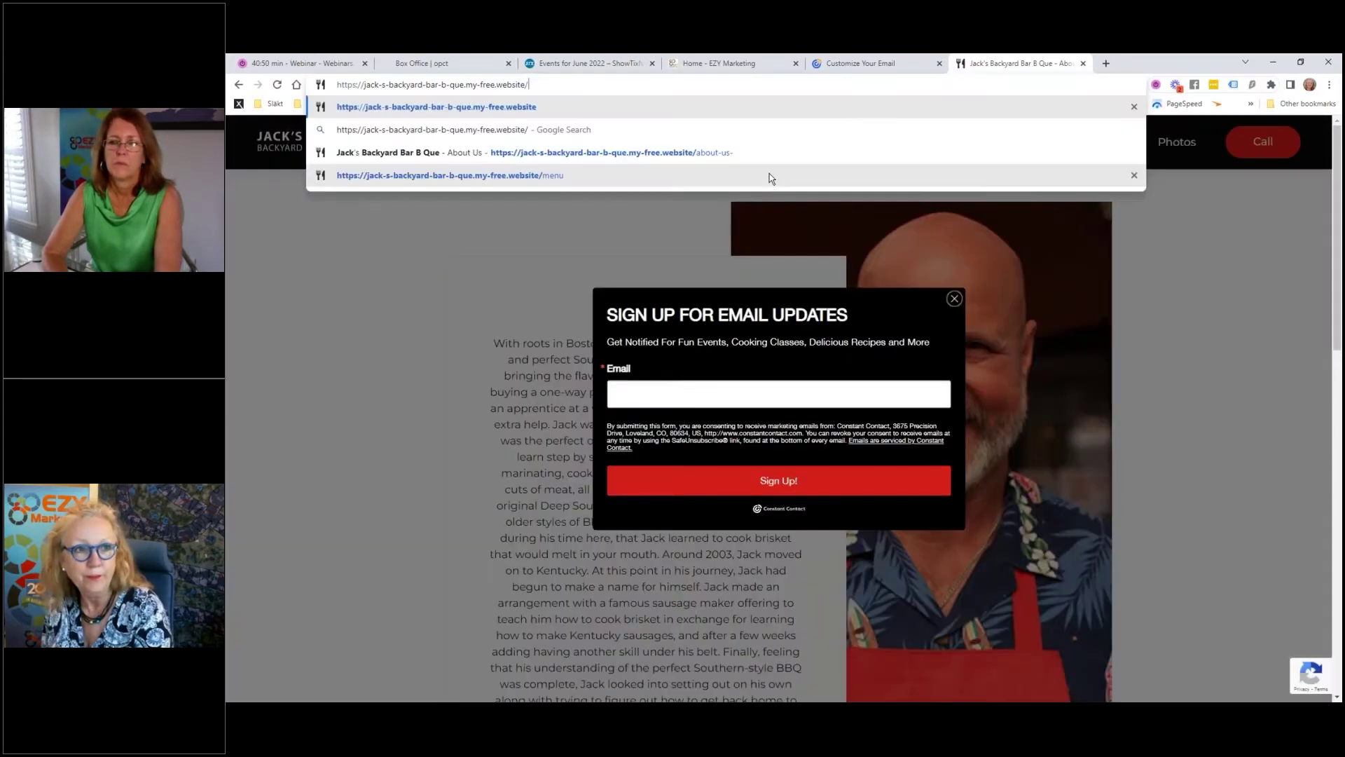
pyautogui.press('Return')
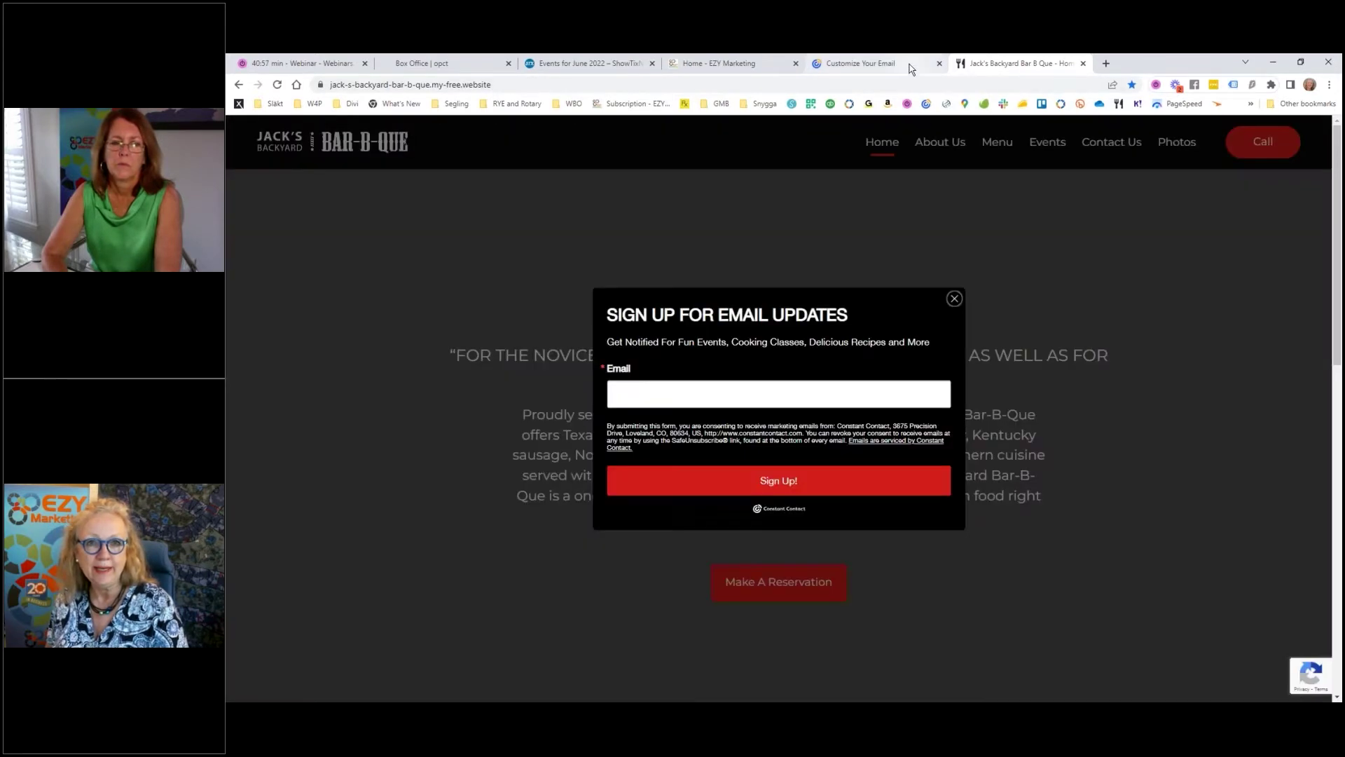
# Return to the email draft, select the Jack's Backyard logo image and start inserting a web page link on it.
pyautogui.click(911, 64)
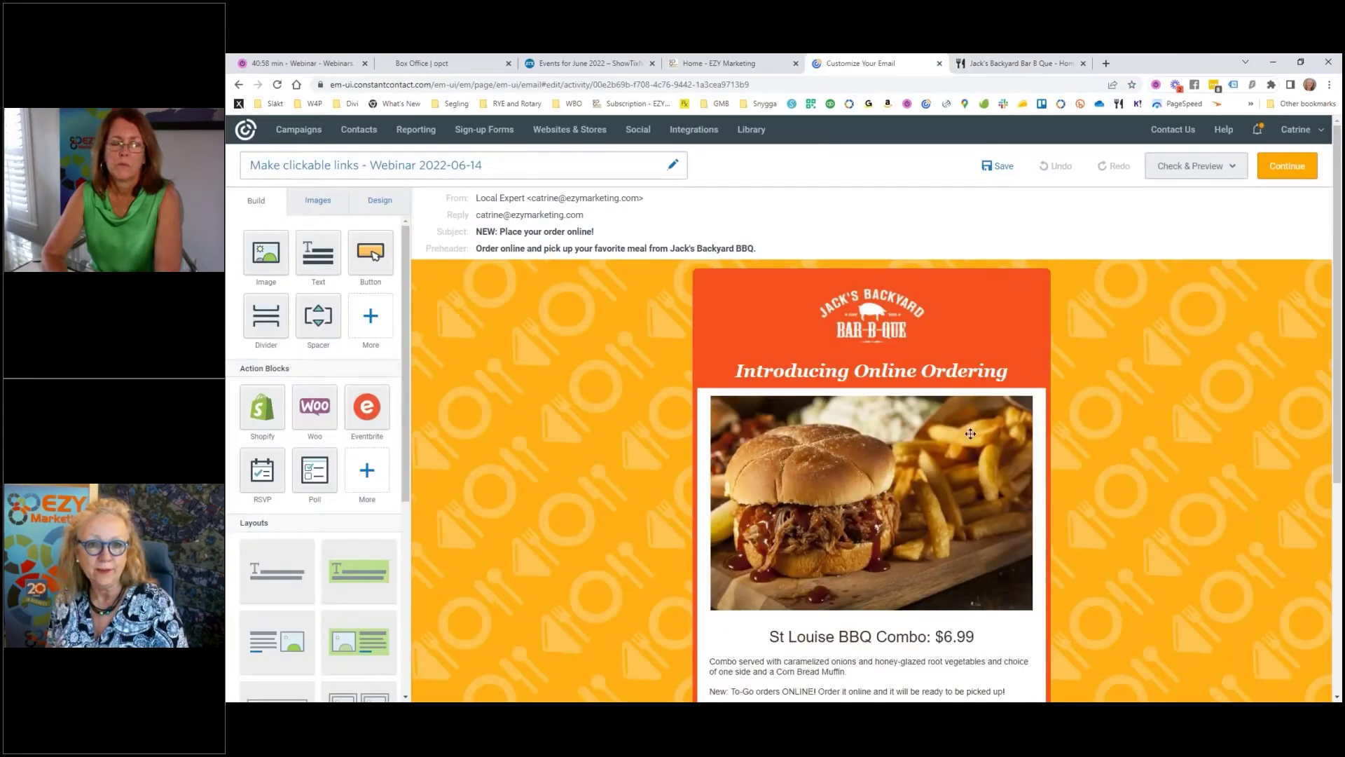
pyautogui.moveTo(873, 311)
pyautogui.click(874, 311)
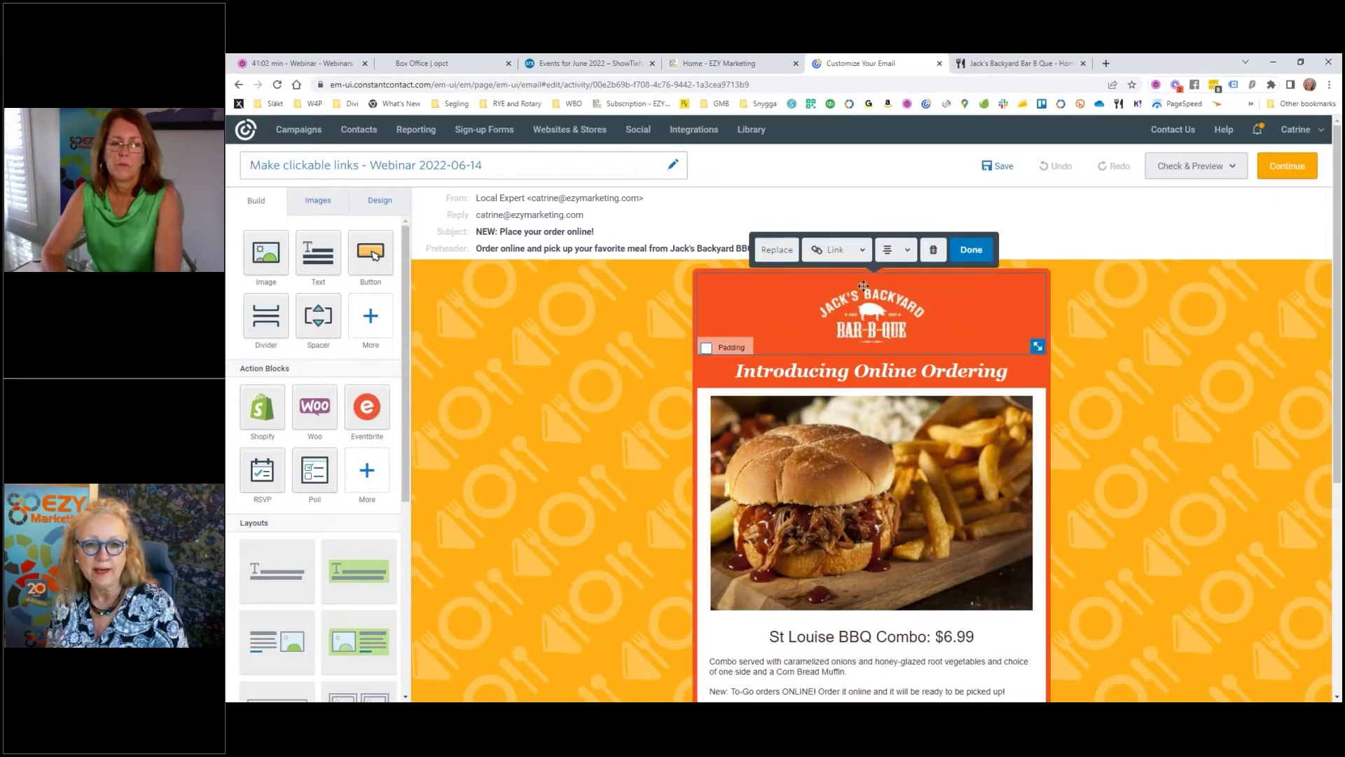
pyautogui.click(860, 245)
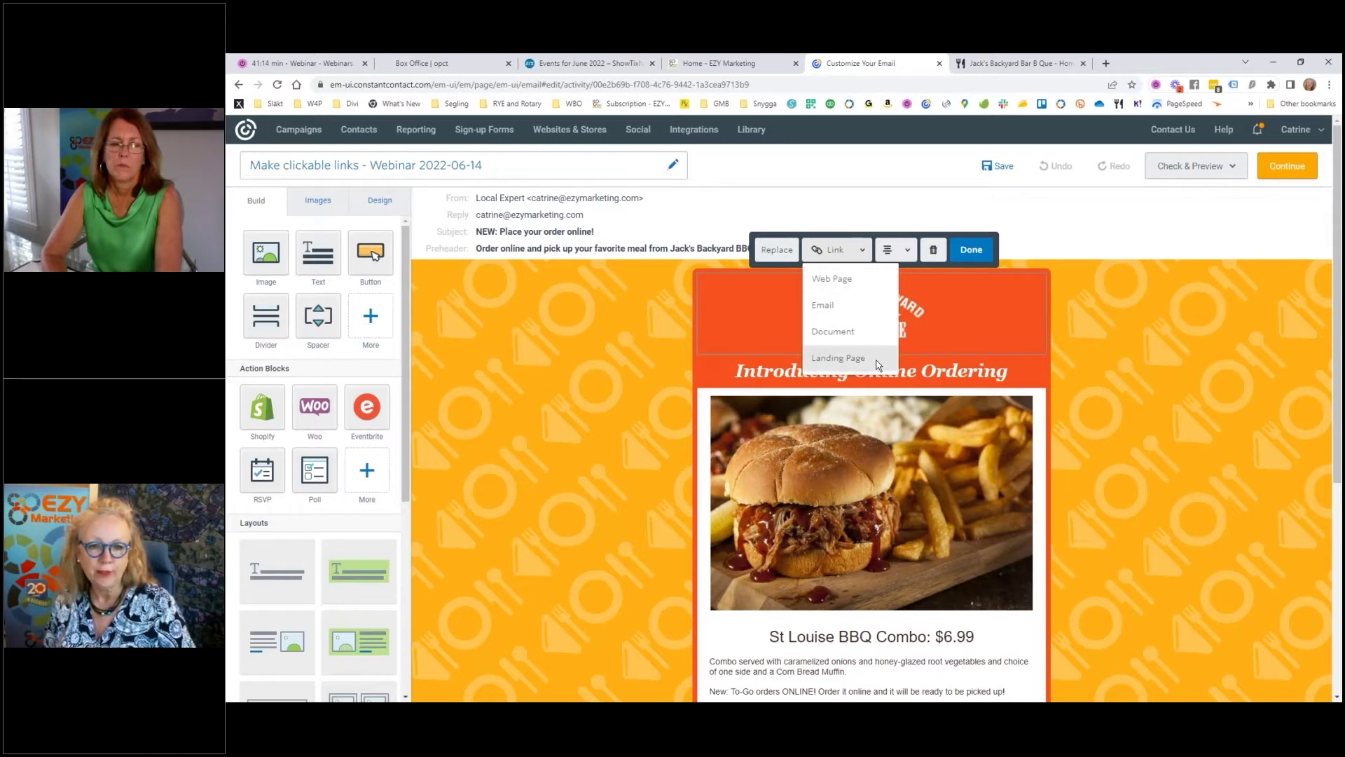
pyautogui.click(871, 279)
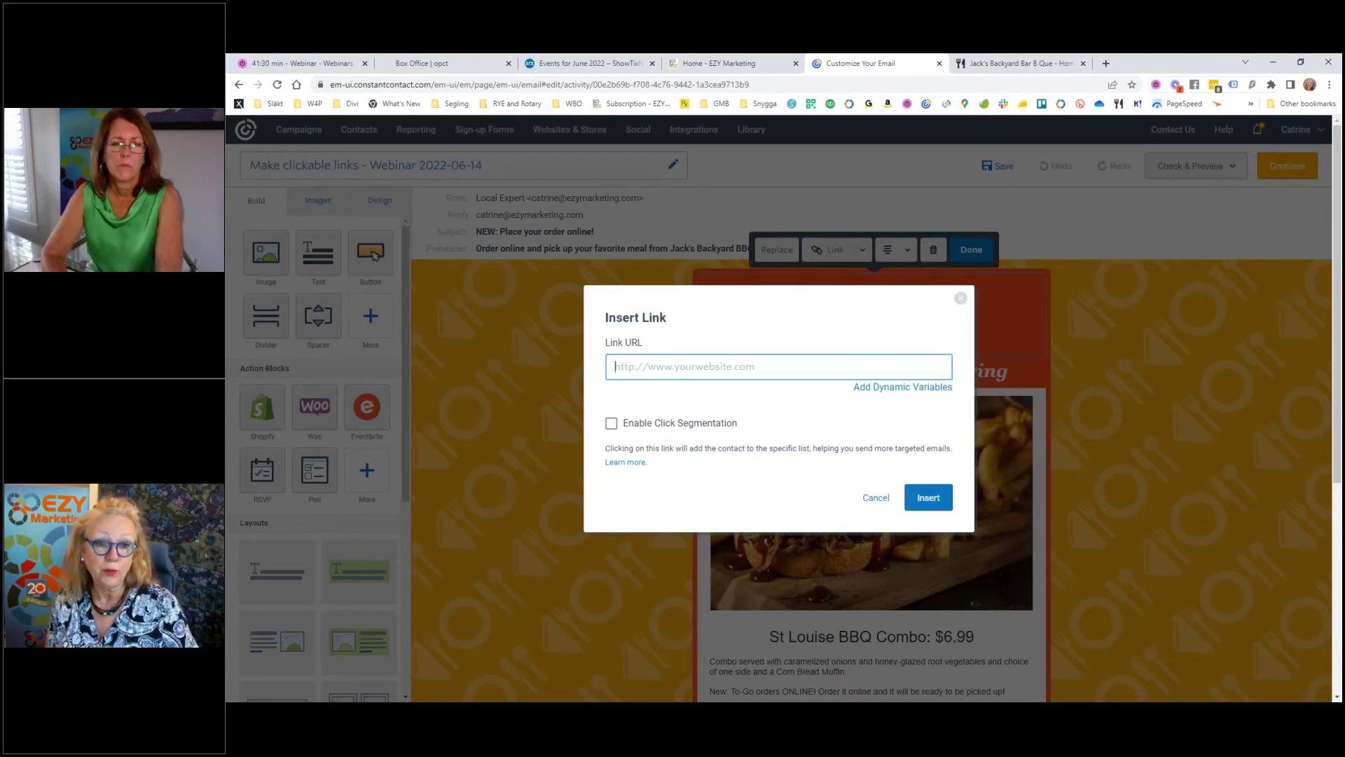
# Copy the home page address from the Jack's Backyard Bar-B-Que website.
pyautogui.click(1018, 65)
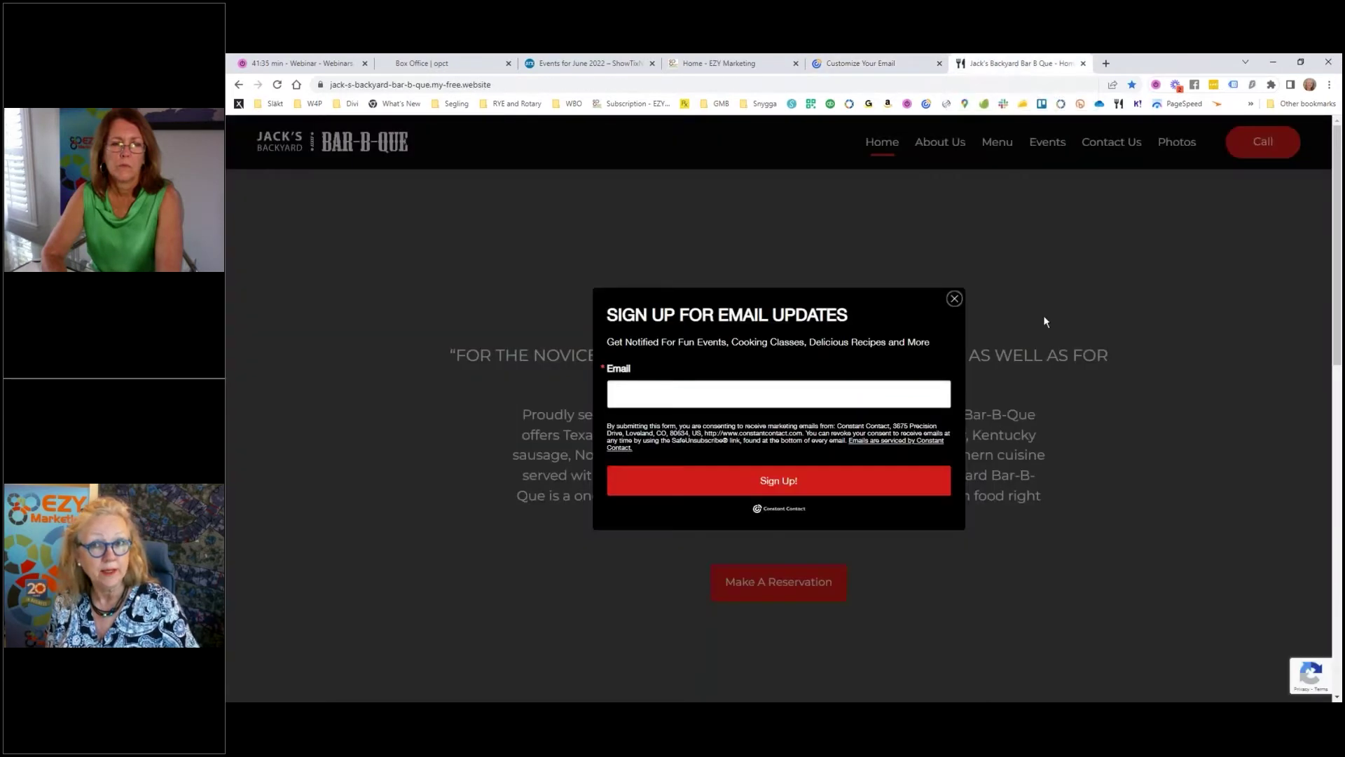
pyautogui.click(532, 85)
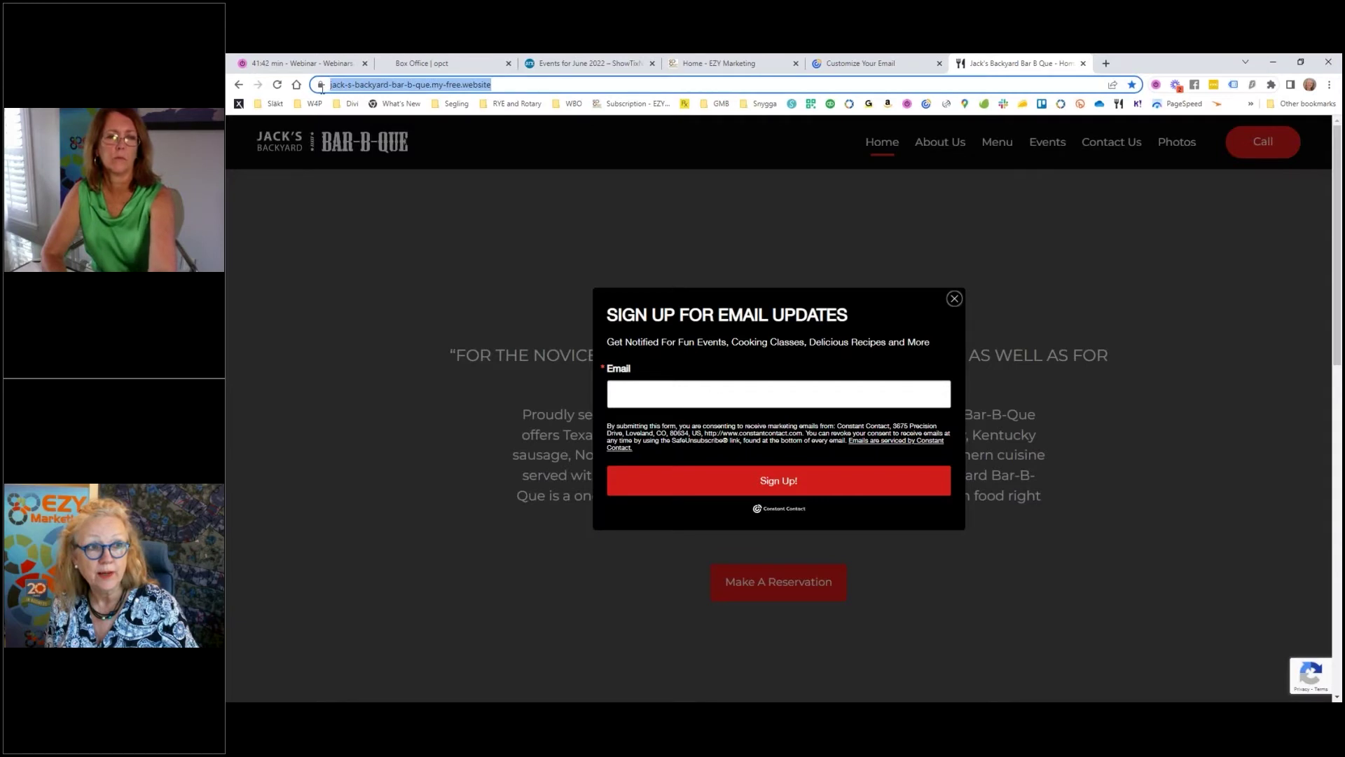
pyautogui.rightClick(405, 83)
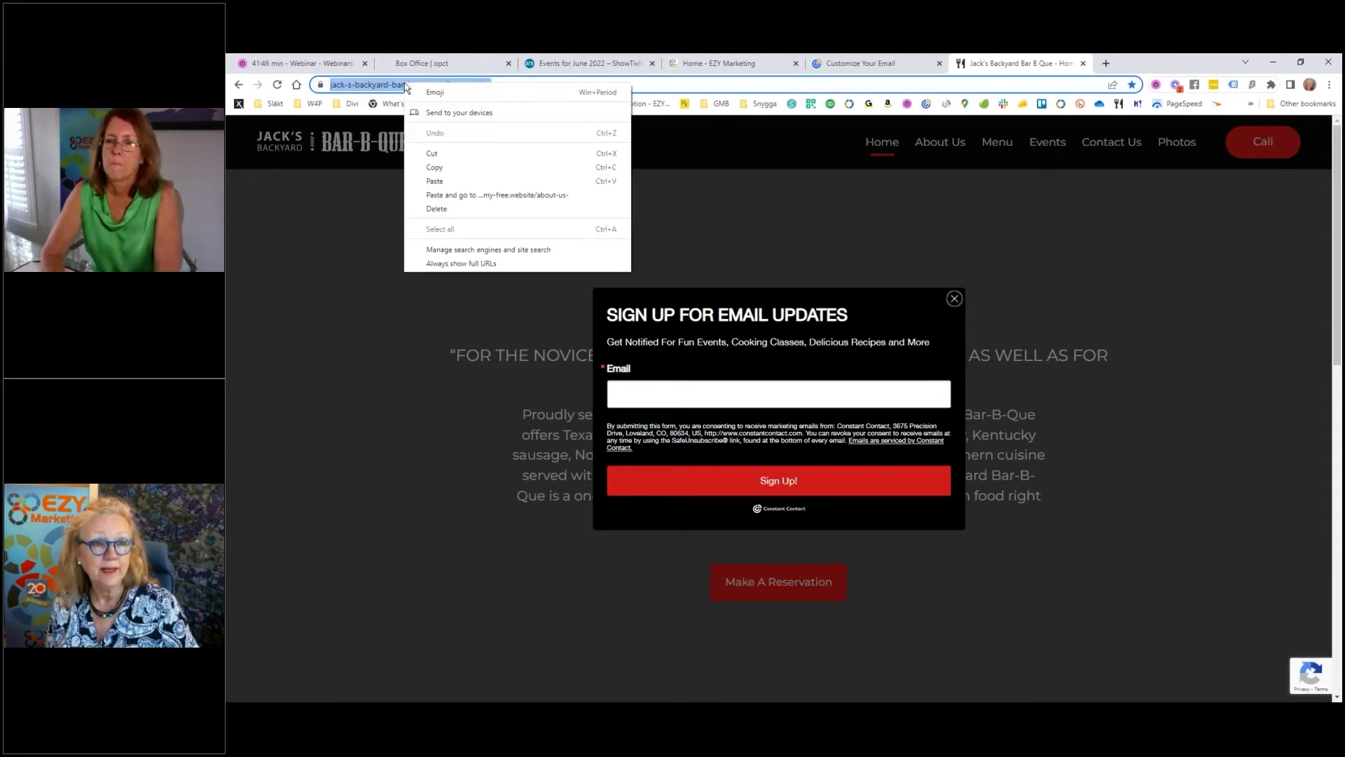
pyautogui.click(456, 169)
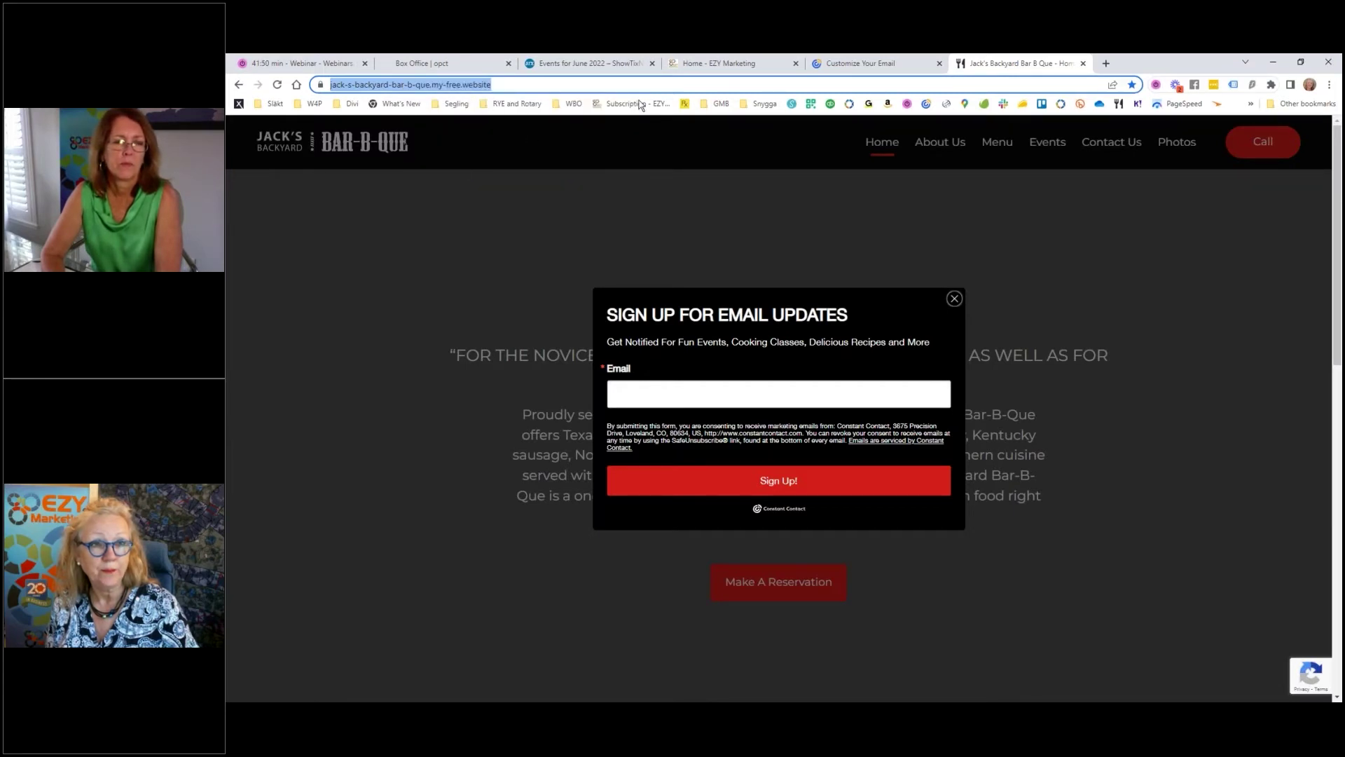
pyautogui.click(883, 68)
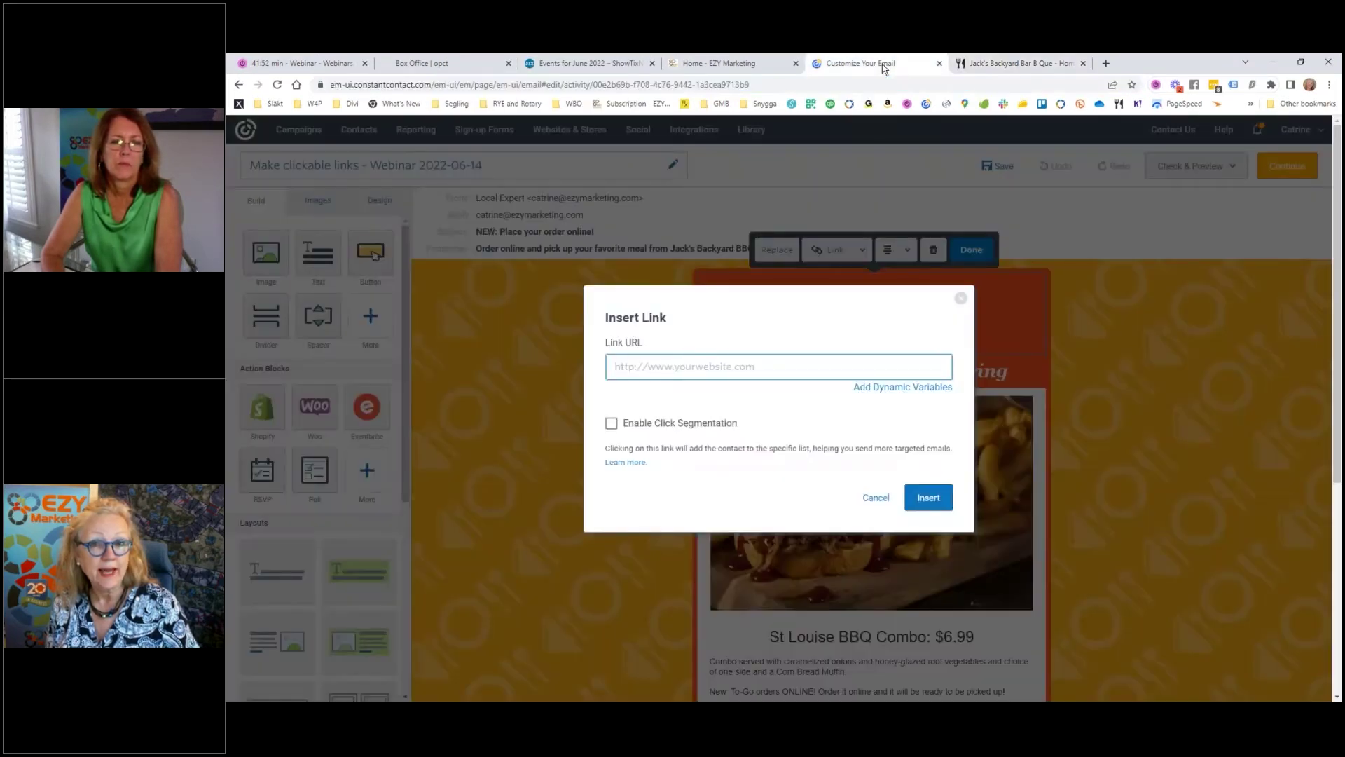
pyautogui.rightClick(615, 366)
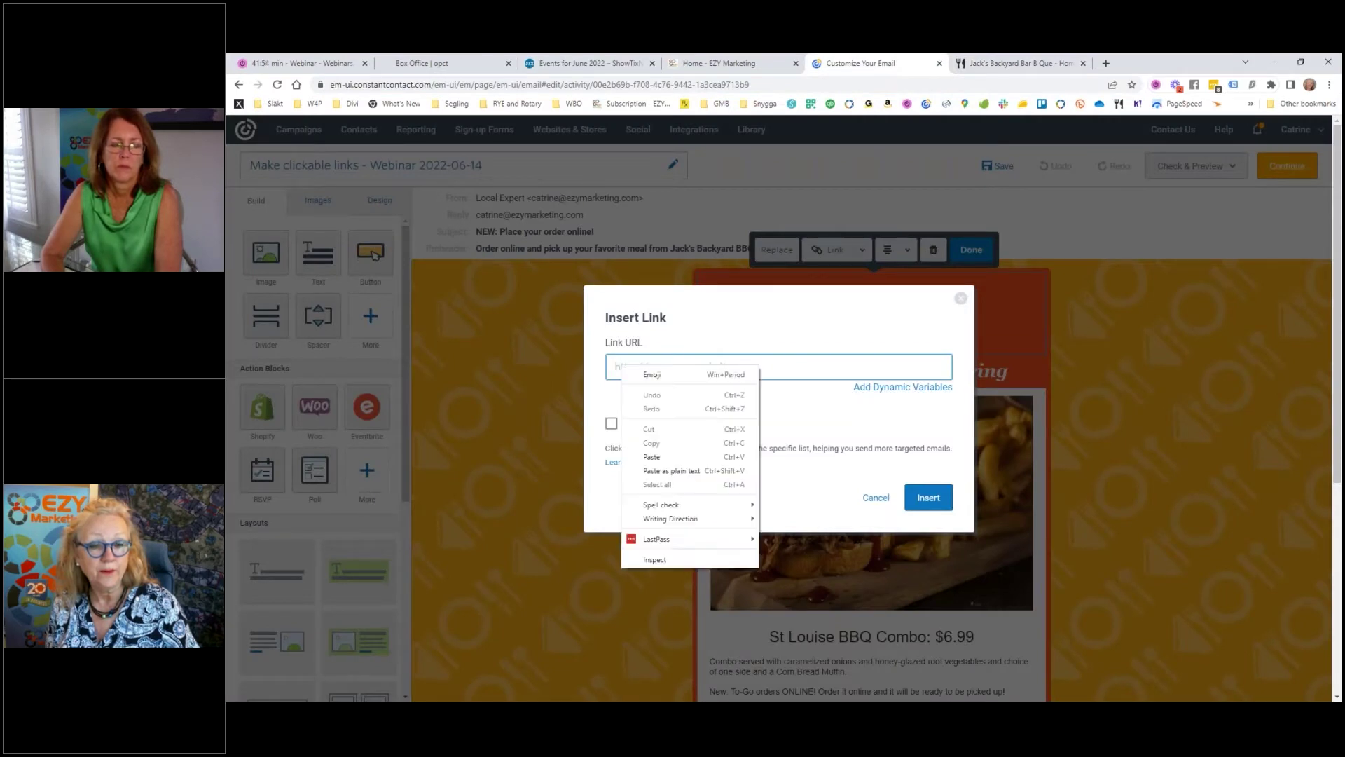
pyautogui.click(674, 456)
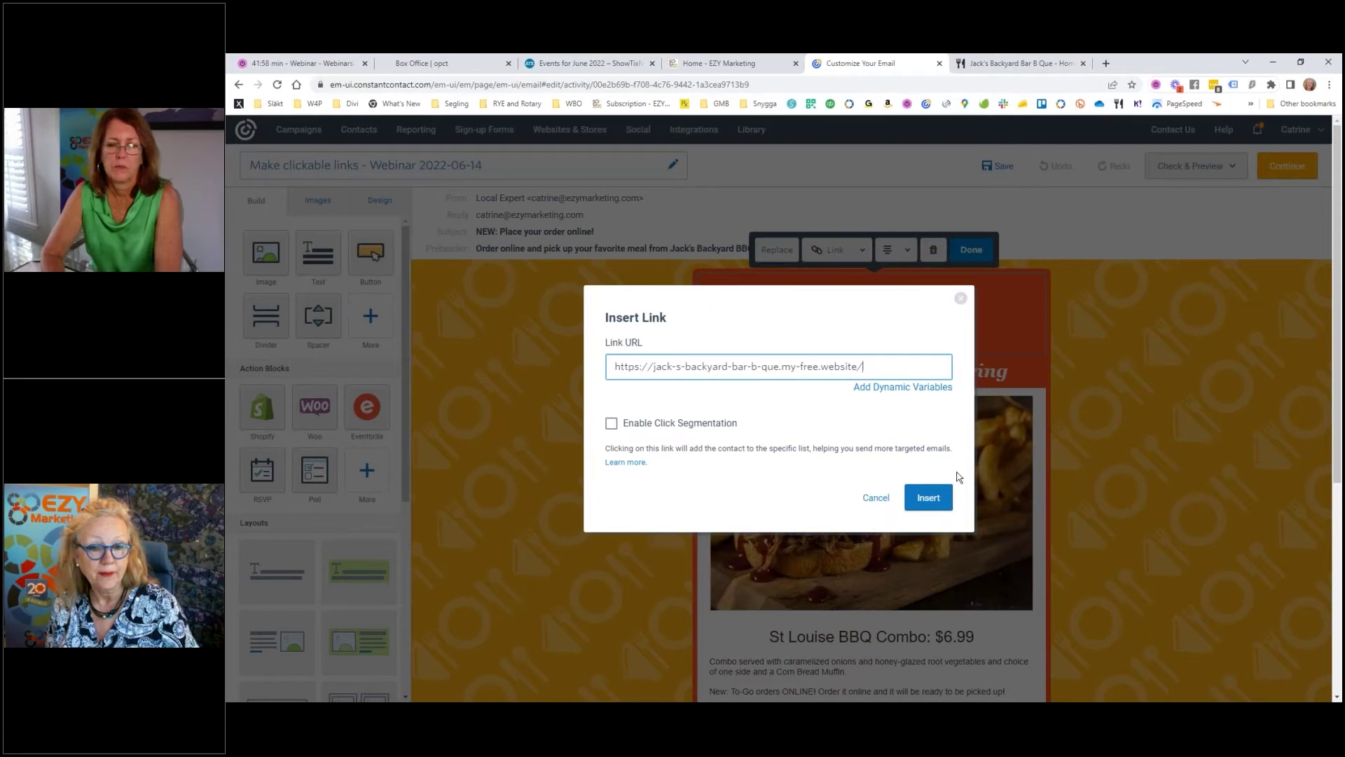
pyautogui.click(928, 499)
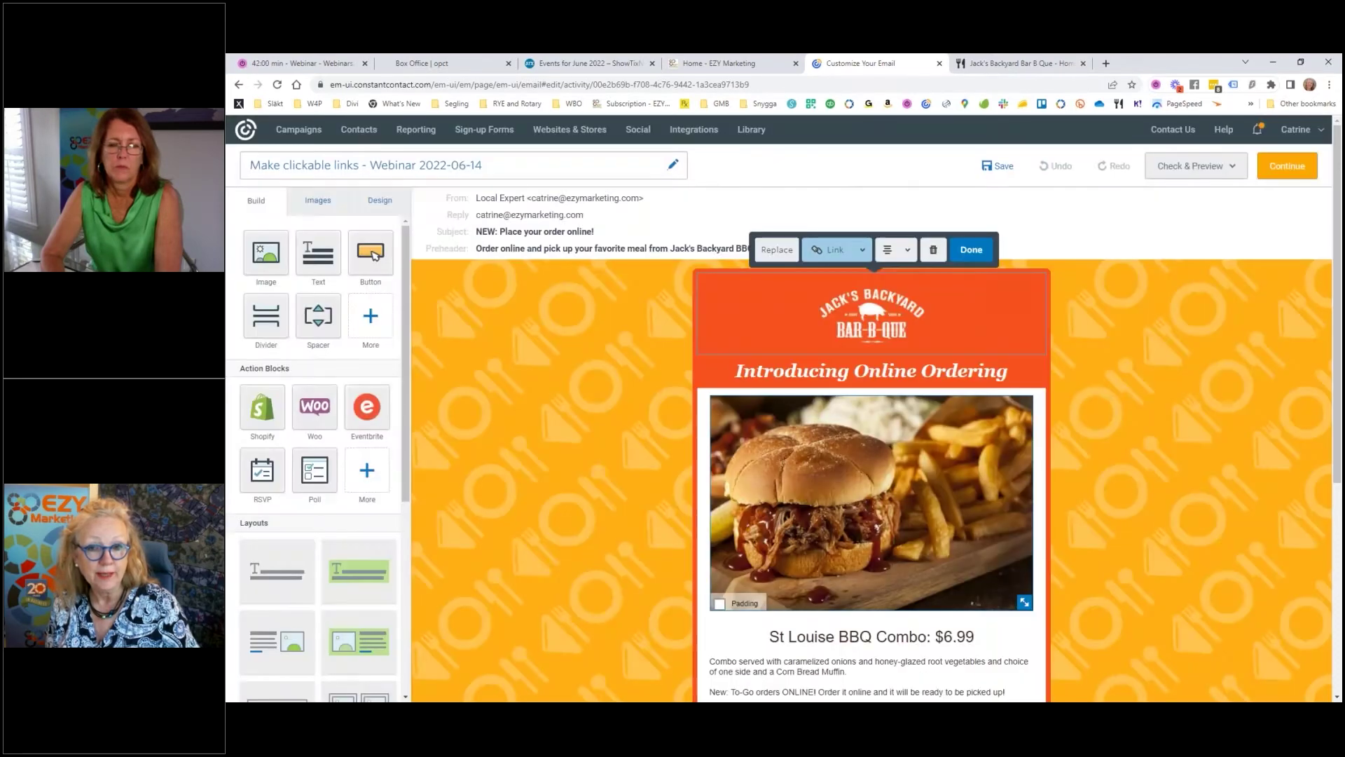
pyautogui.click(980, 252)
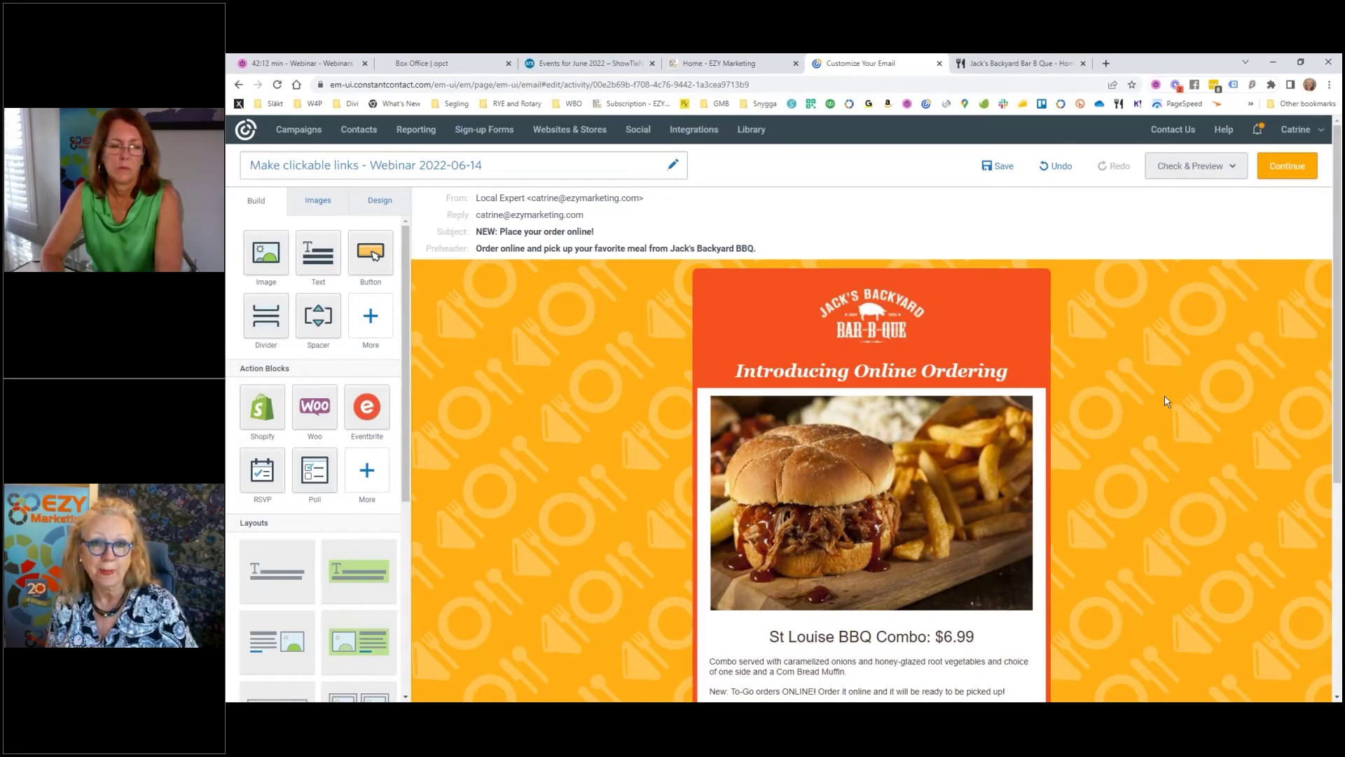
# Delete the ORDER ONLINE button block and place a new button block in its spot below the combo description.
pyautogui.scroll(-3, 1167, 401)
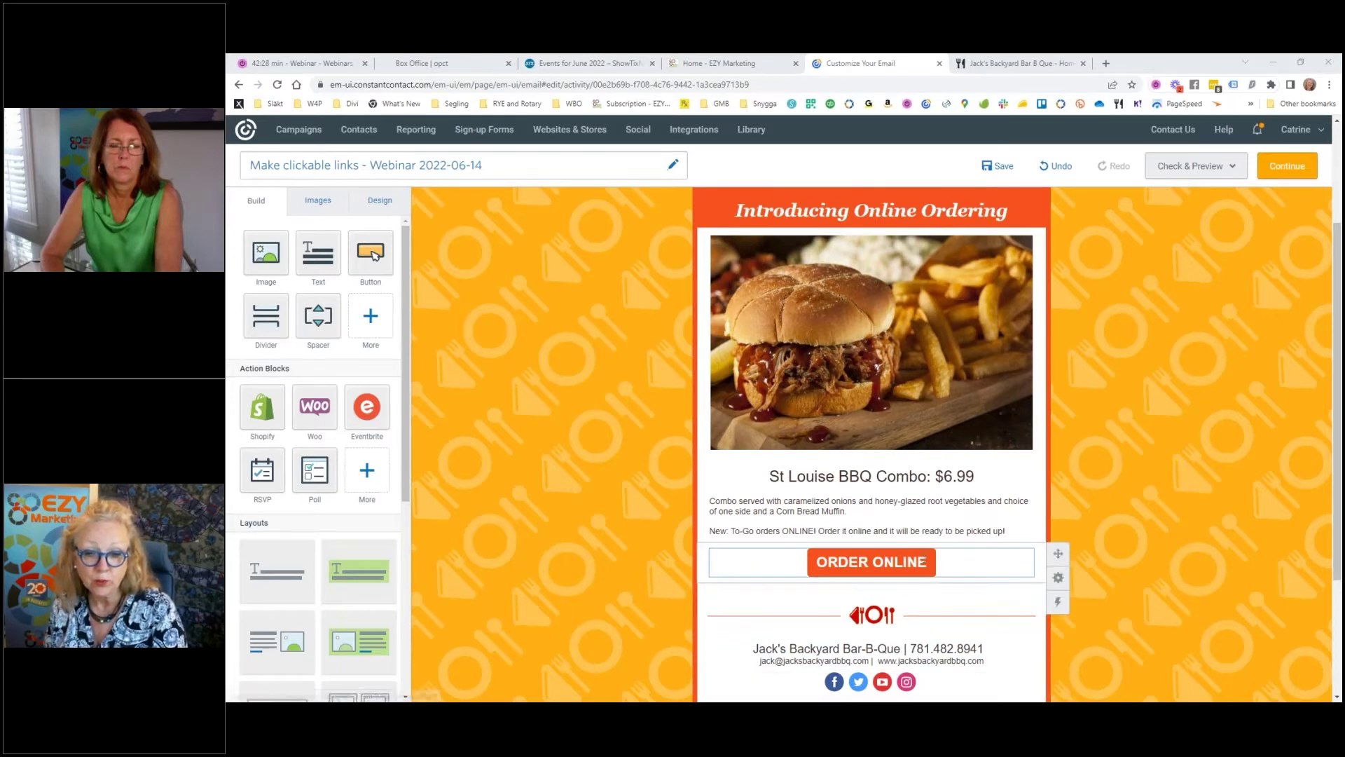
pyautogui.moveTo(1058, 578)
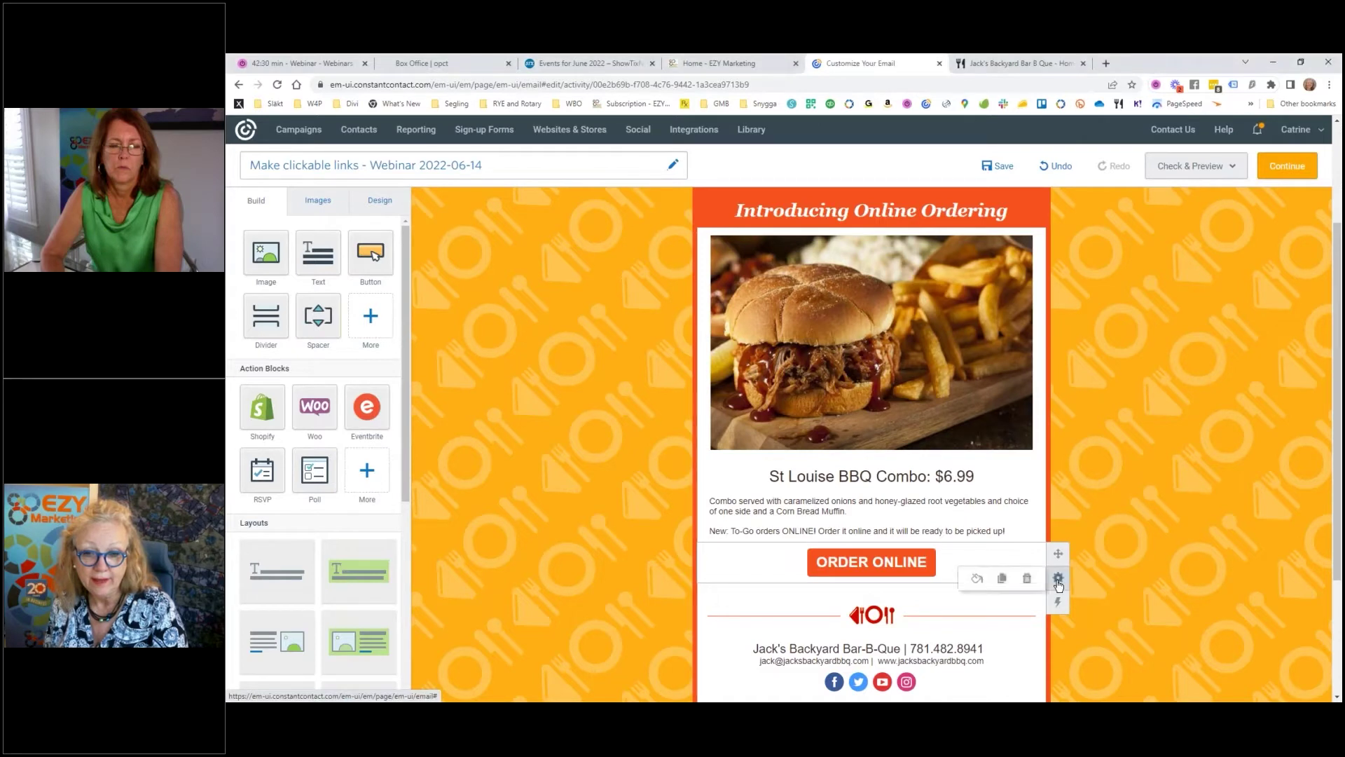
pyautogui.click(1027, 578)
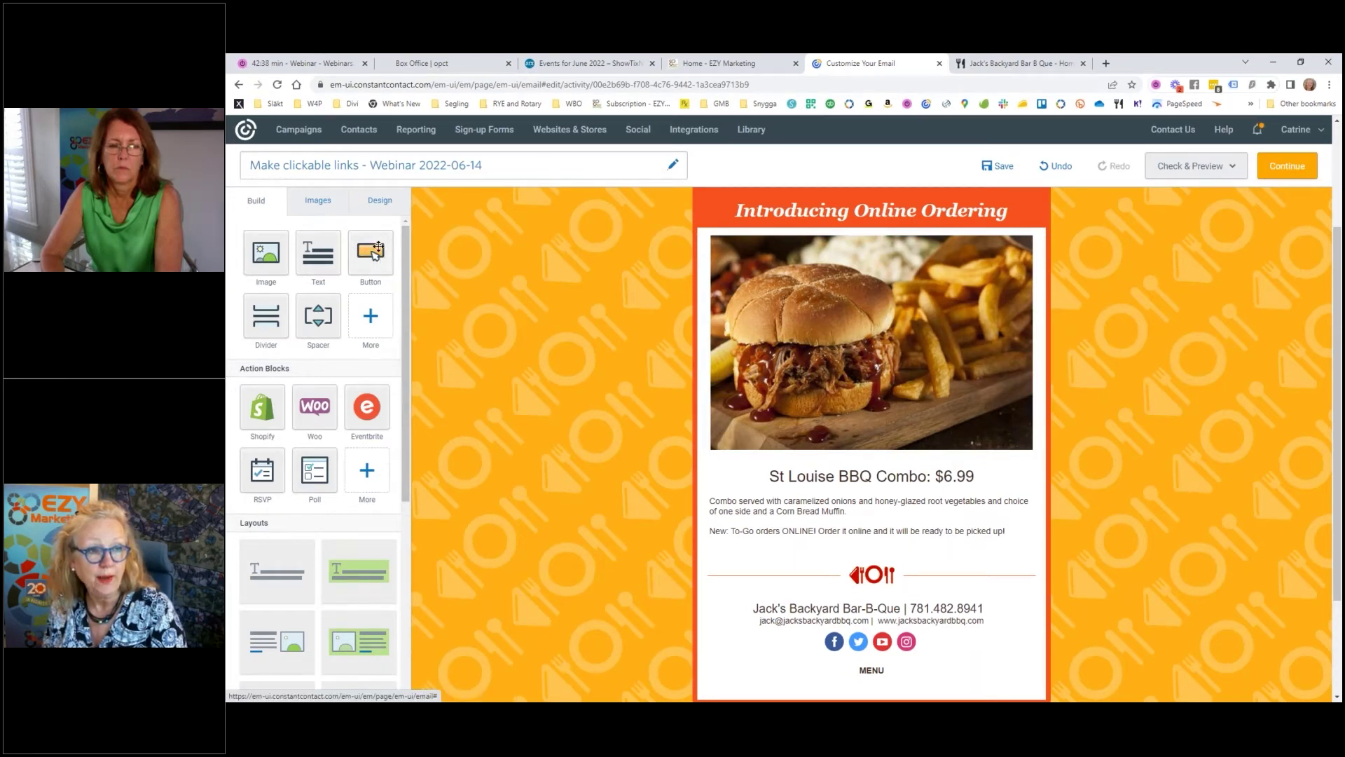
pyautogui.moveTo(376, 250)
pyautogui.mouseDown()
pyautogui.moveTo(496, 354)
pyautogui.moveTo(697, 462)
pyautogui.moveTo(892, 515)
pyautogui.moveTo(879, 547)
pyautogui.mouseUp()
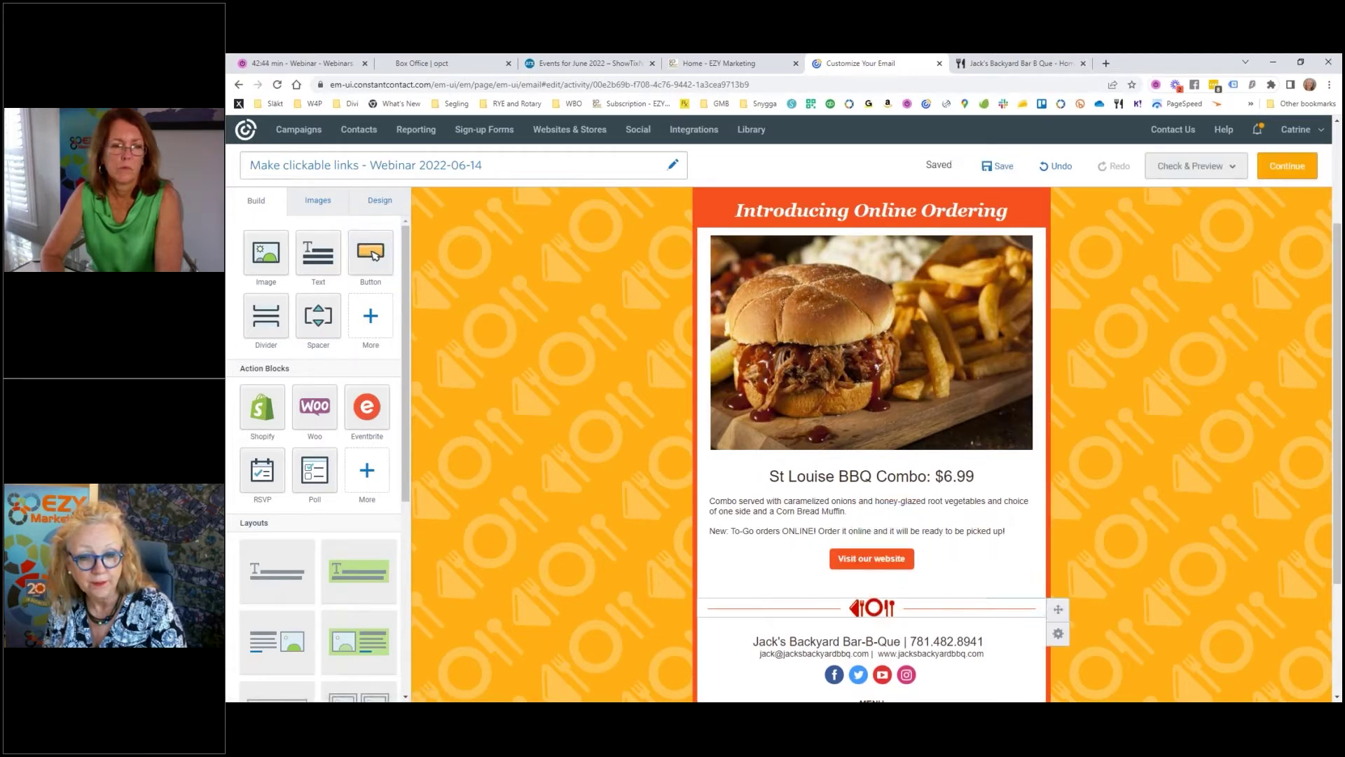
# Replace the new button's "Visit our website" label with ORDER ONLINE.
pyautogui.click(879, 559)
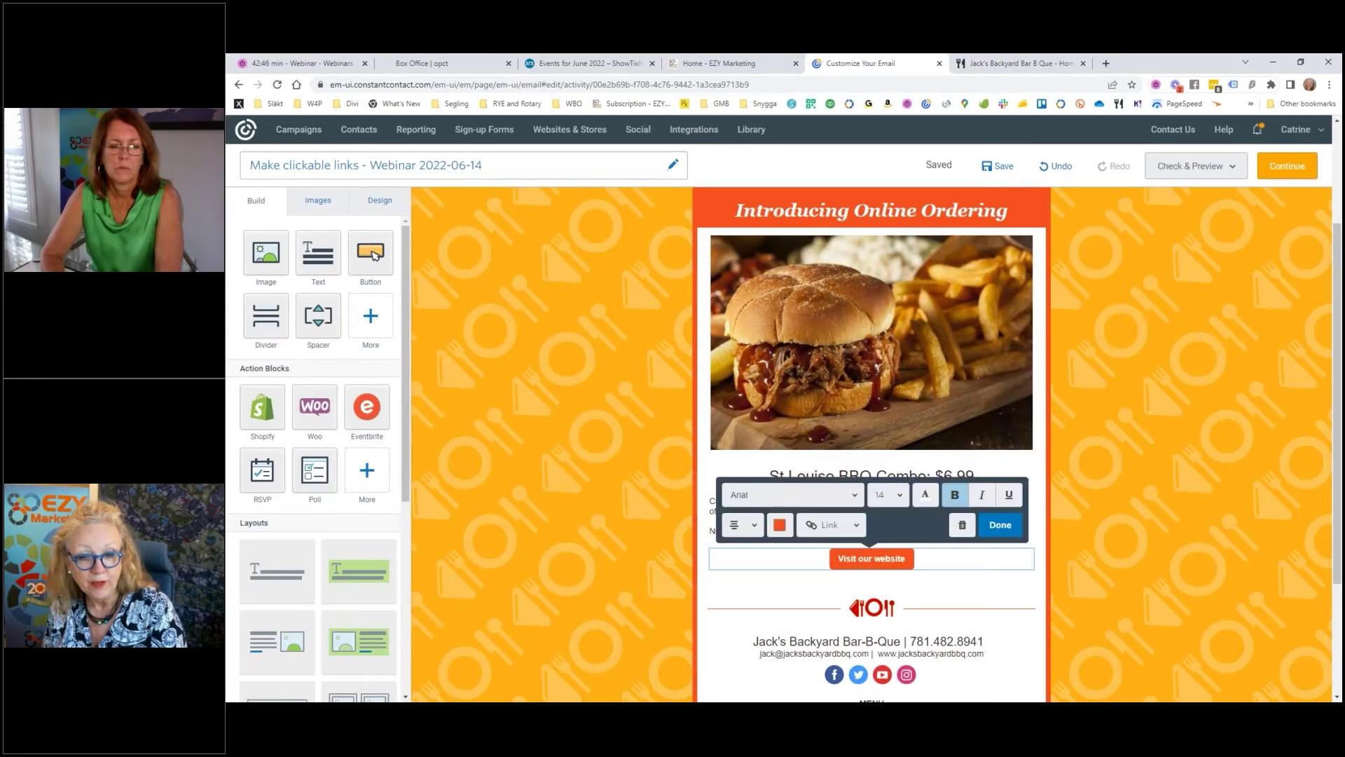
pyautogui.tripleClick(889, 558)
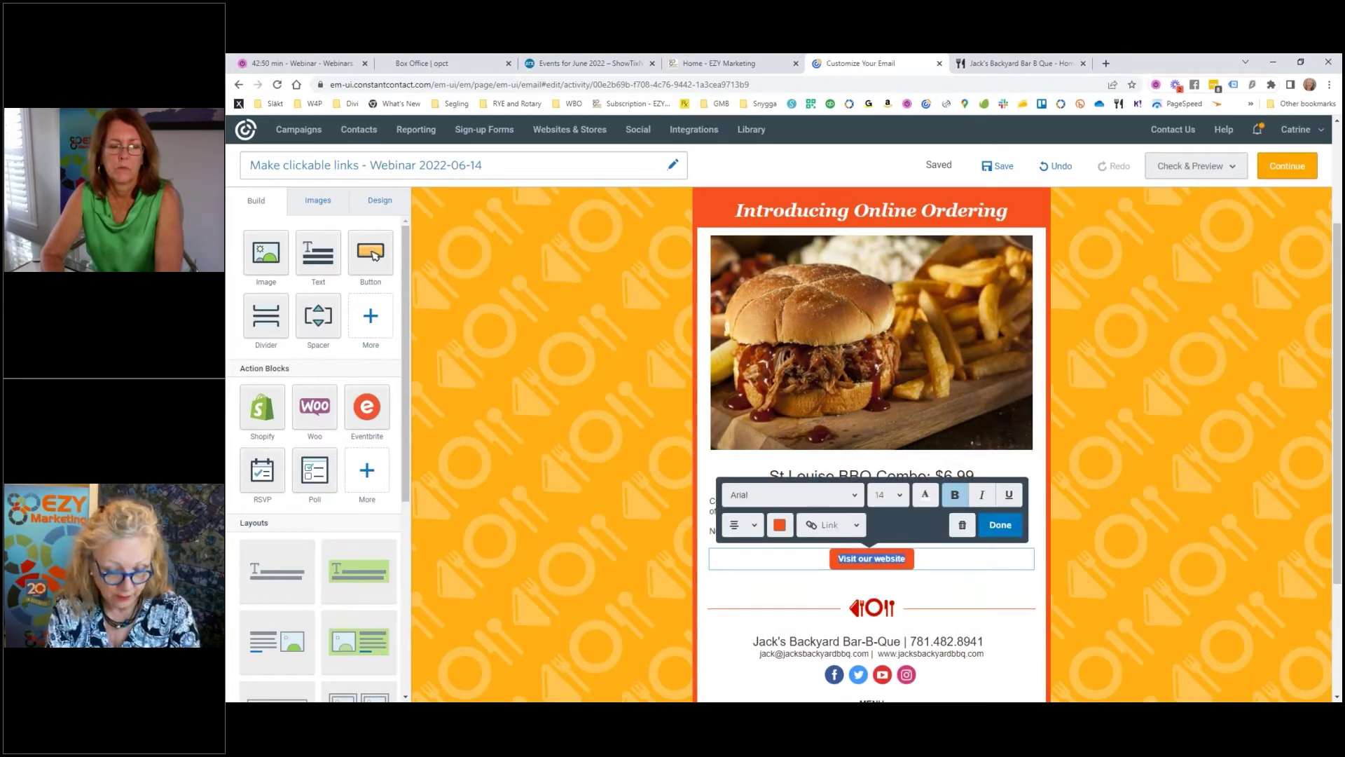
pyautogui.write('O')
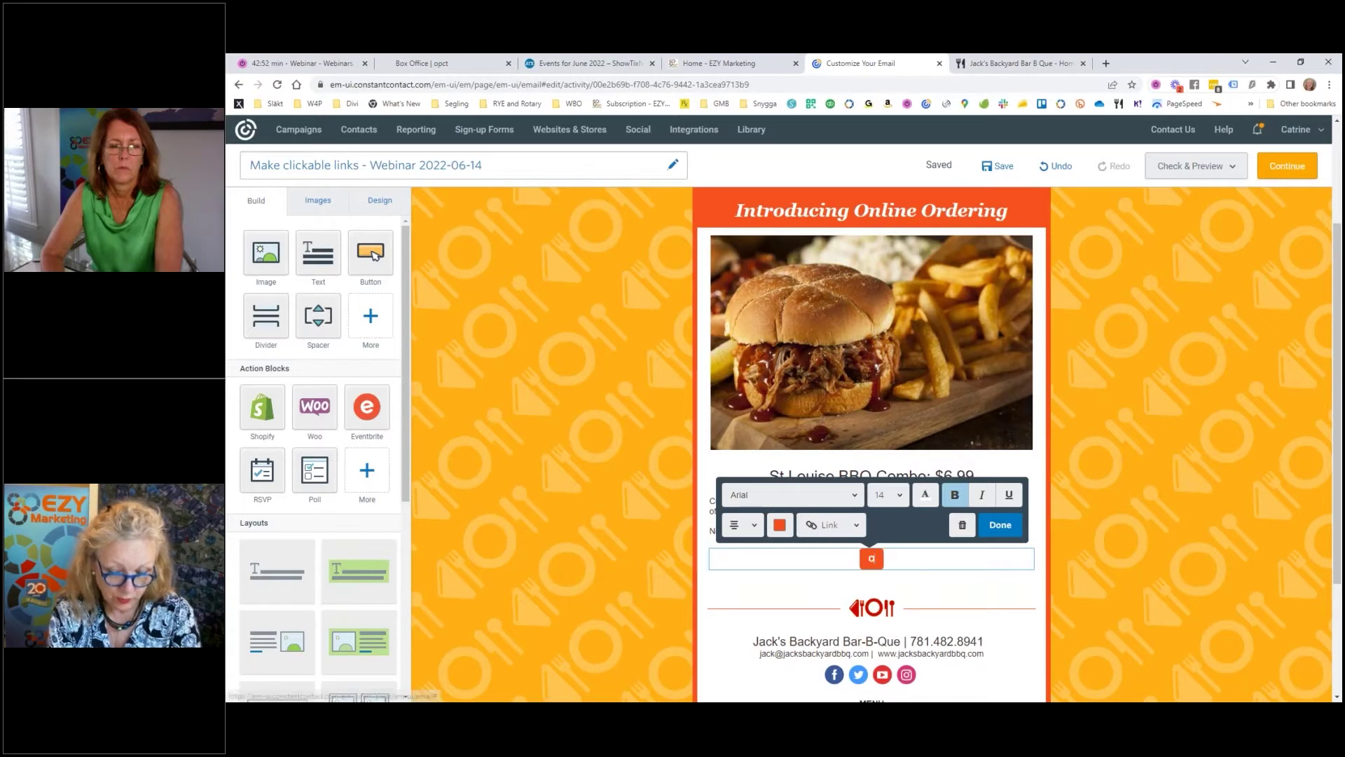
pyautogui.write('RDER ONLINE')
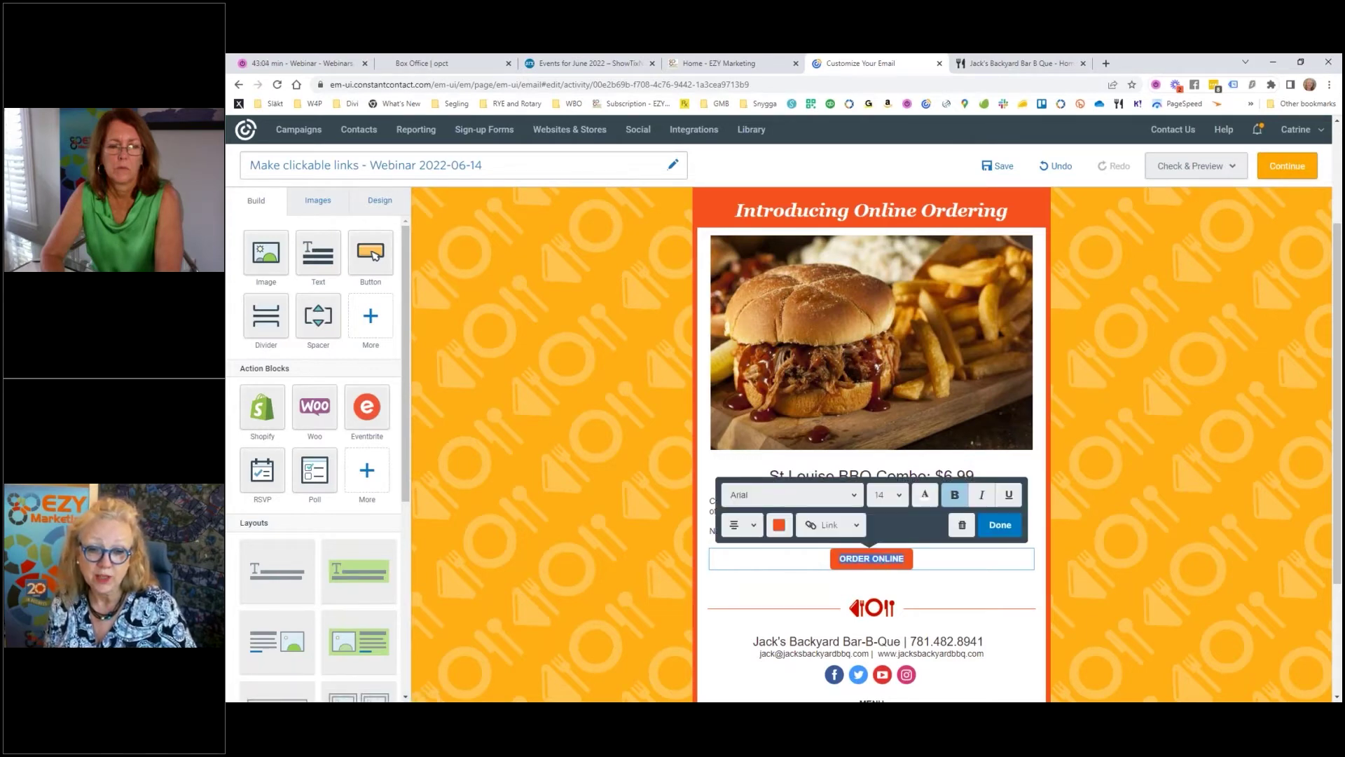
# Set the ORDER ONLINE button's font size to 28 and finish editing the button.
pyautogui.click(904, 496)
pyautogui.scroll(-2, 875, 527)
pyautogui.scroll(-3, 880, 438)
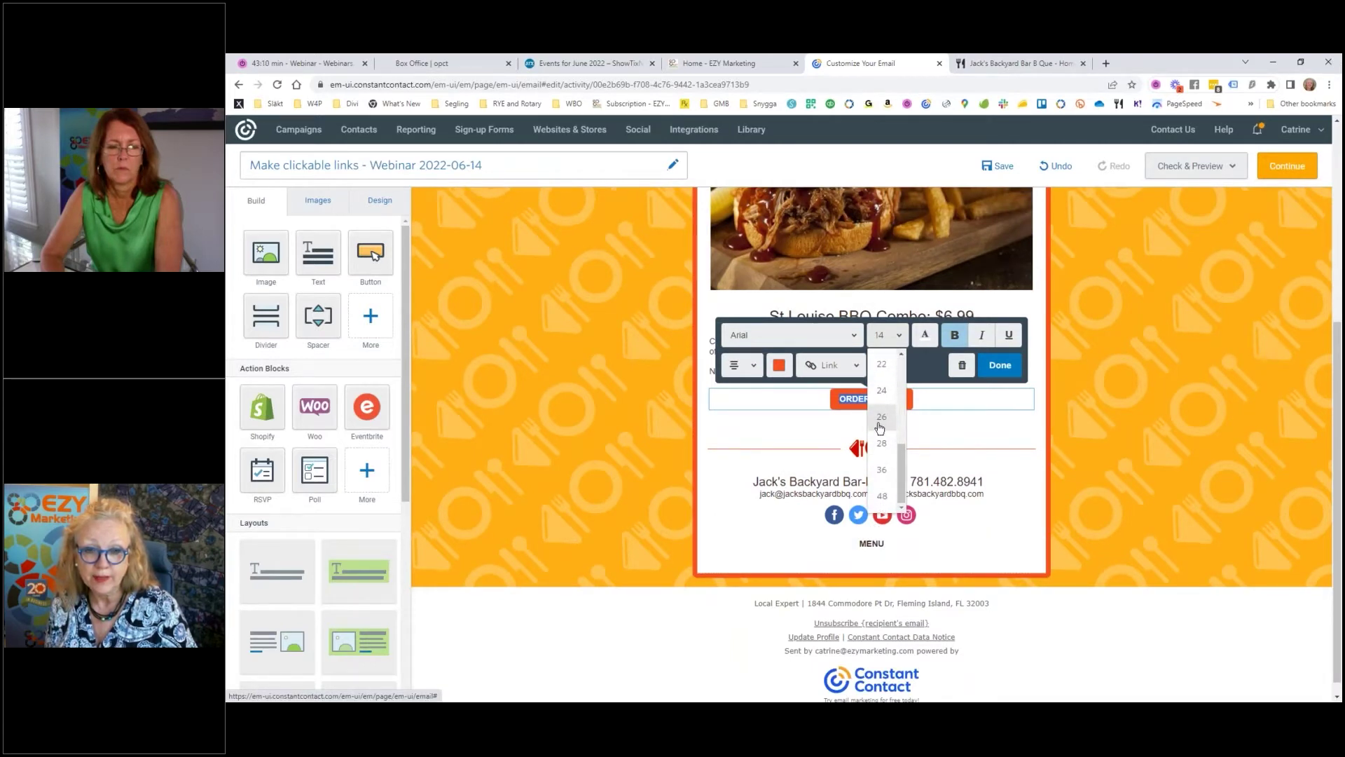
pyautogui.click(881, 443)
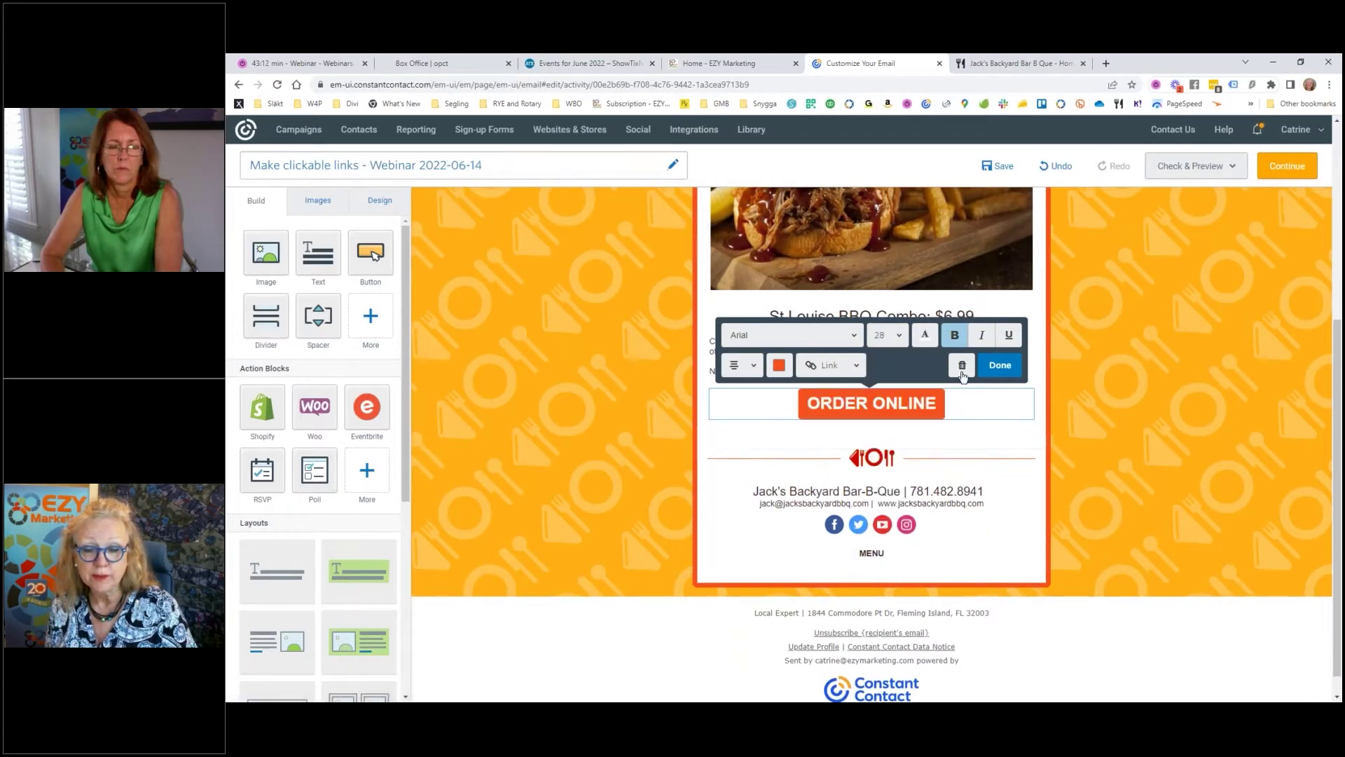
pyautogui.click(1000, 365)
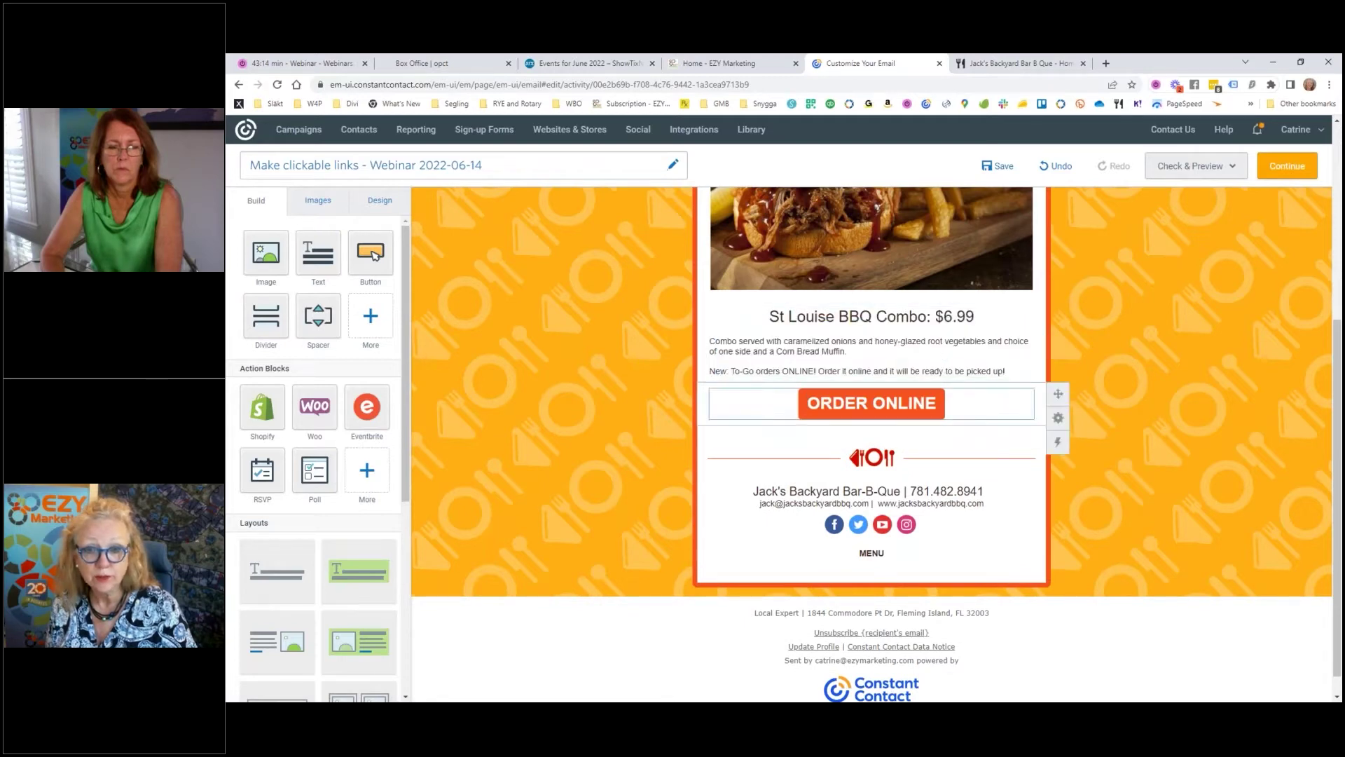
pyautogui.scroll(1, 1142, 482)
pyautogui.scroll(2, 1141, 482)
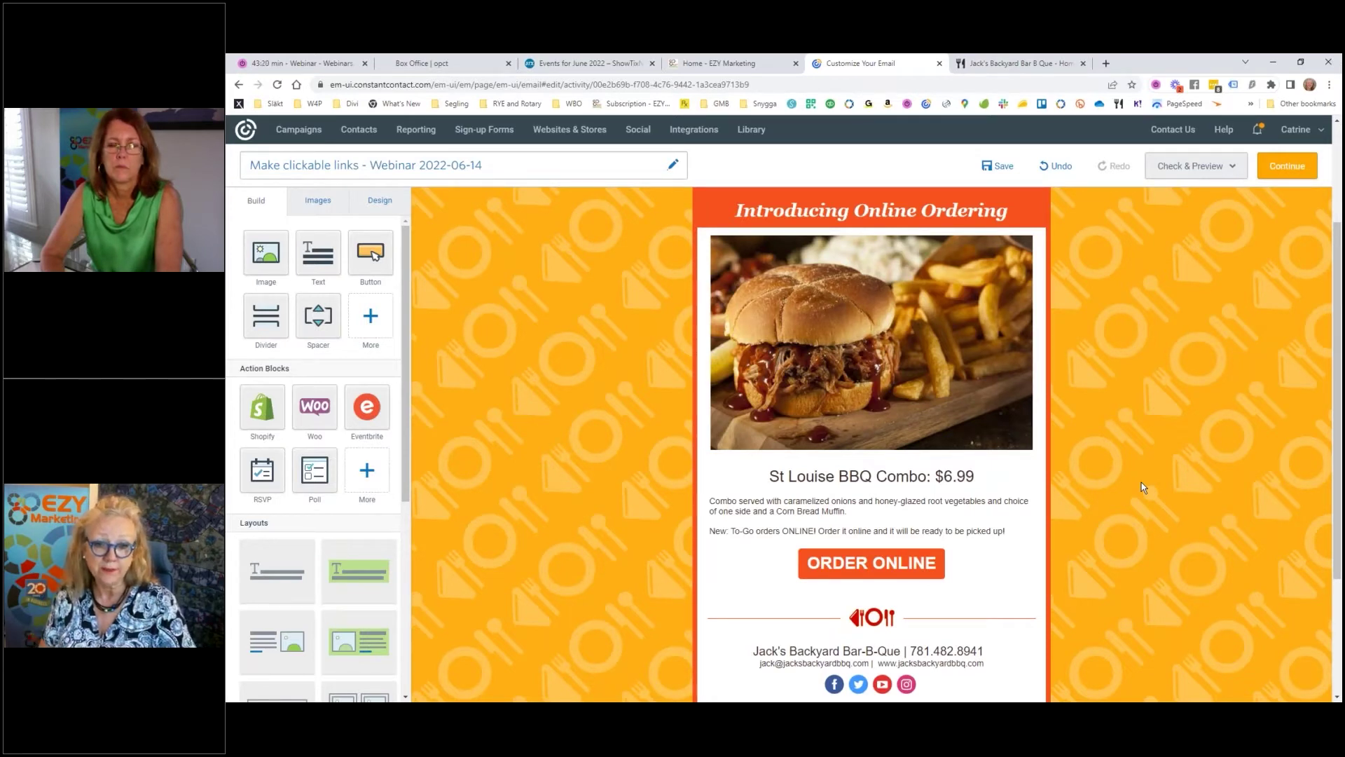
pyautogui.click(887, 565)
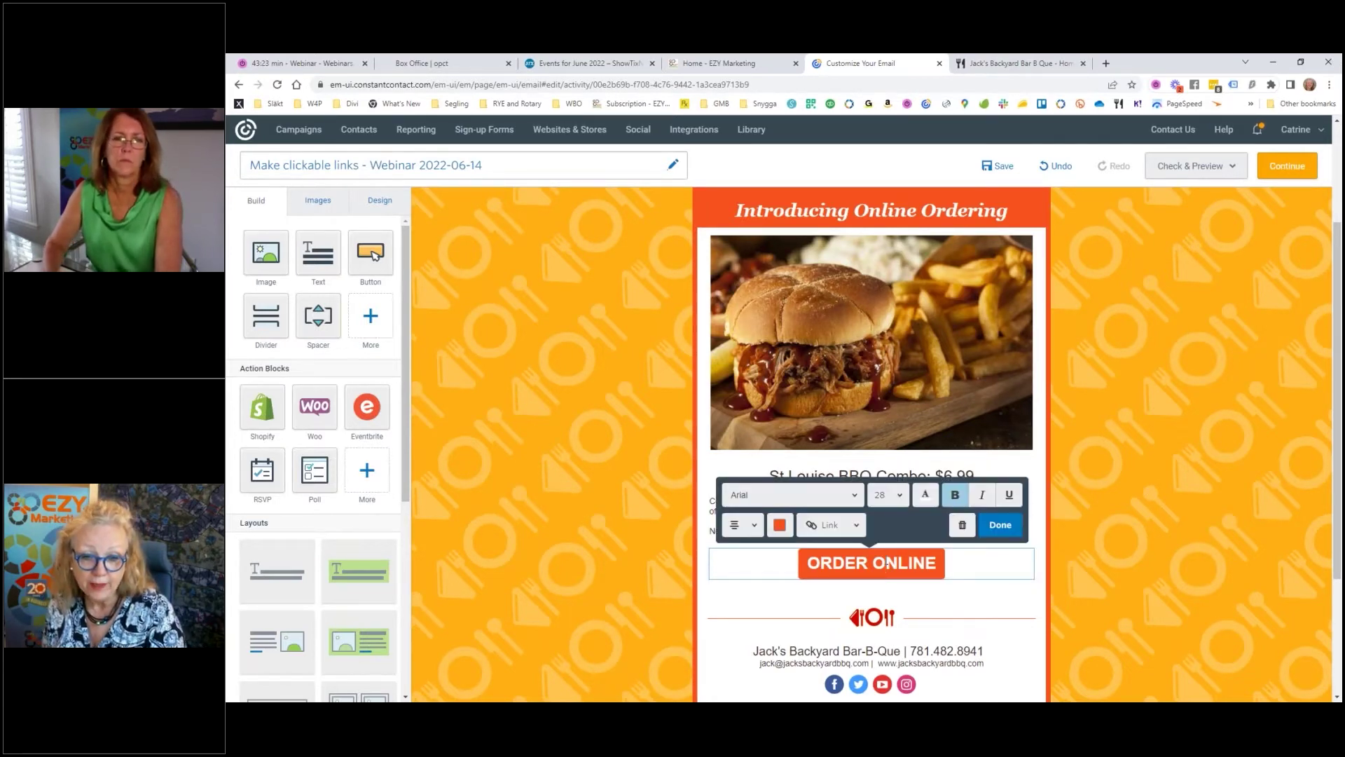
pyautogui.click(859, 527)
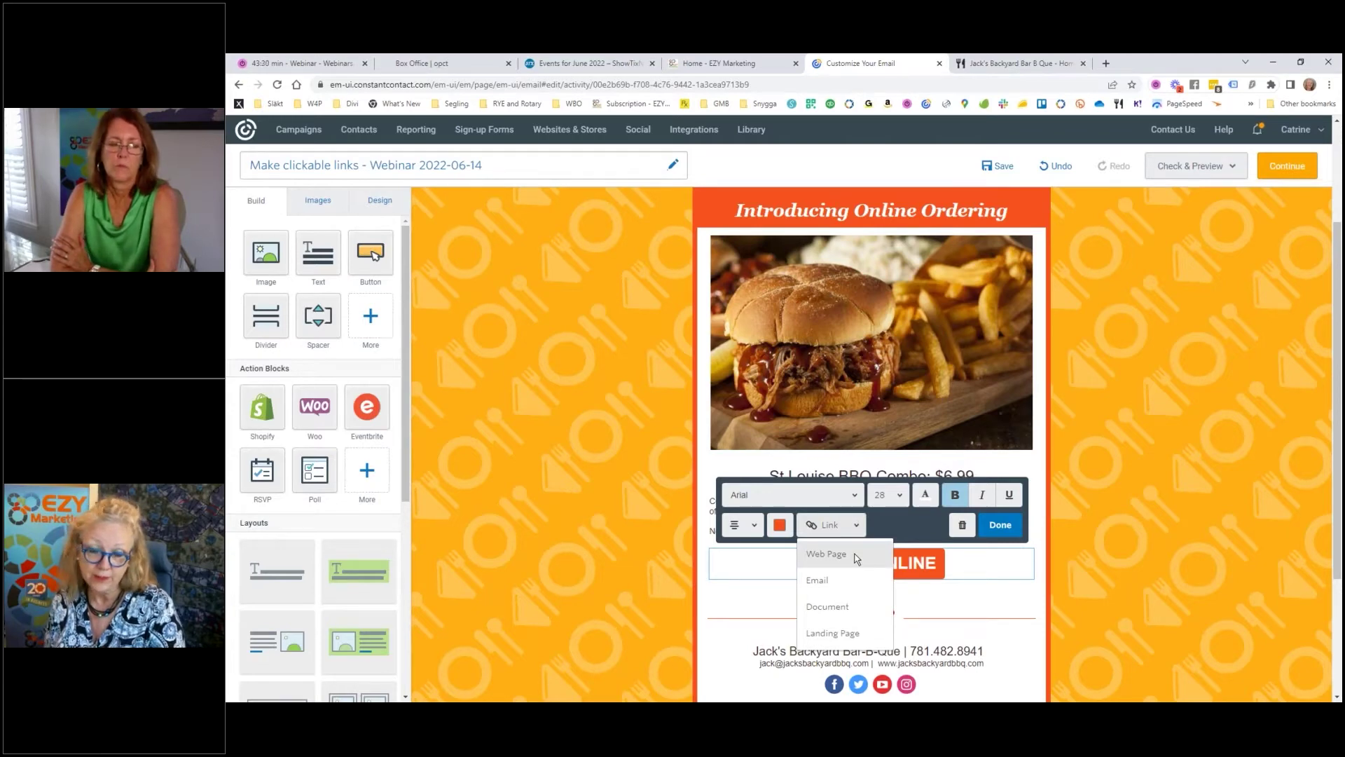
pyautogui.click(856, 554)
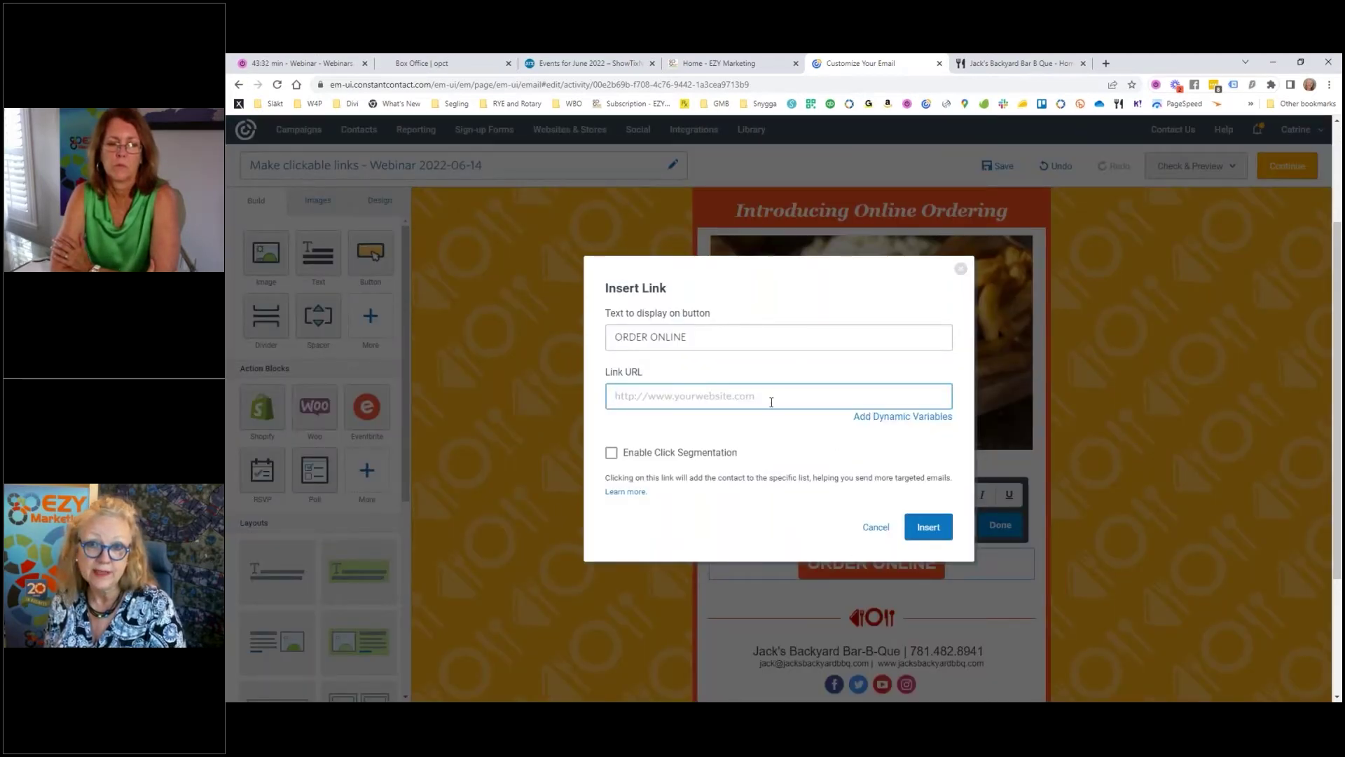
pyautogui.write('https://jack-s-backyard-bar-b-que.my-free.website/about-us-')
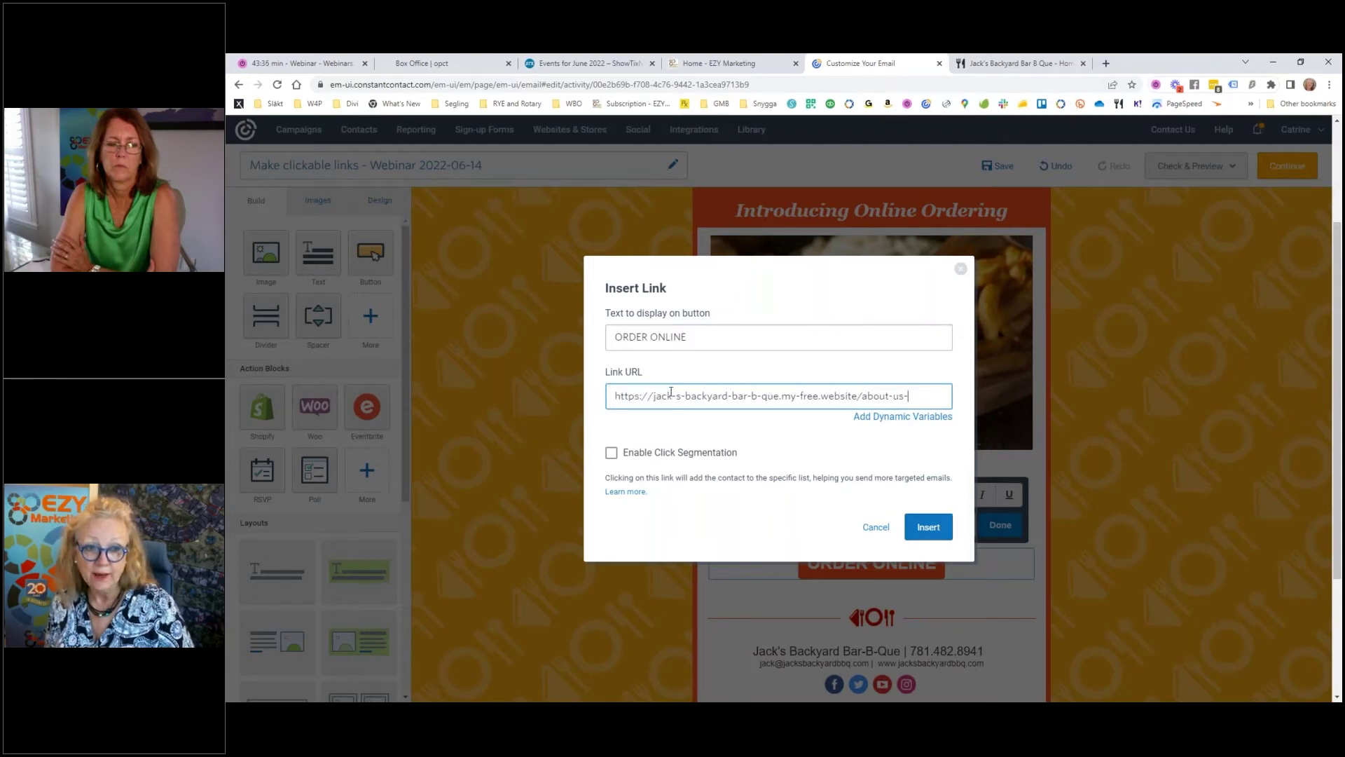
pyautogui.click(928, 528)
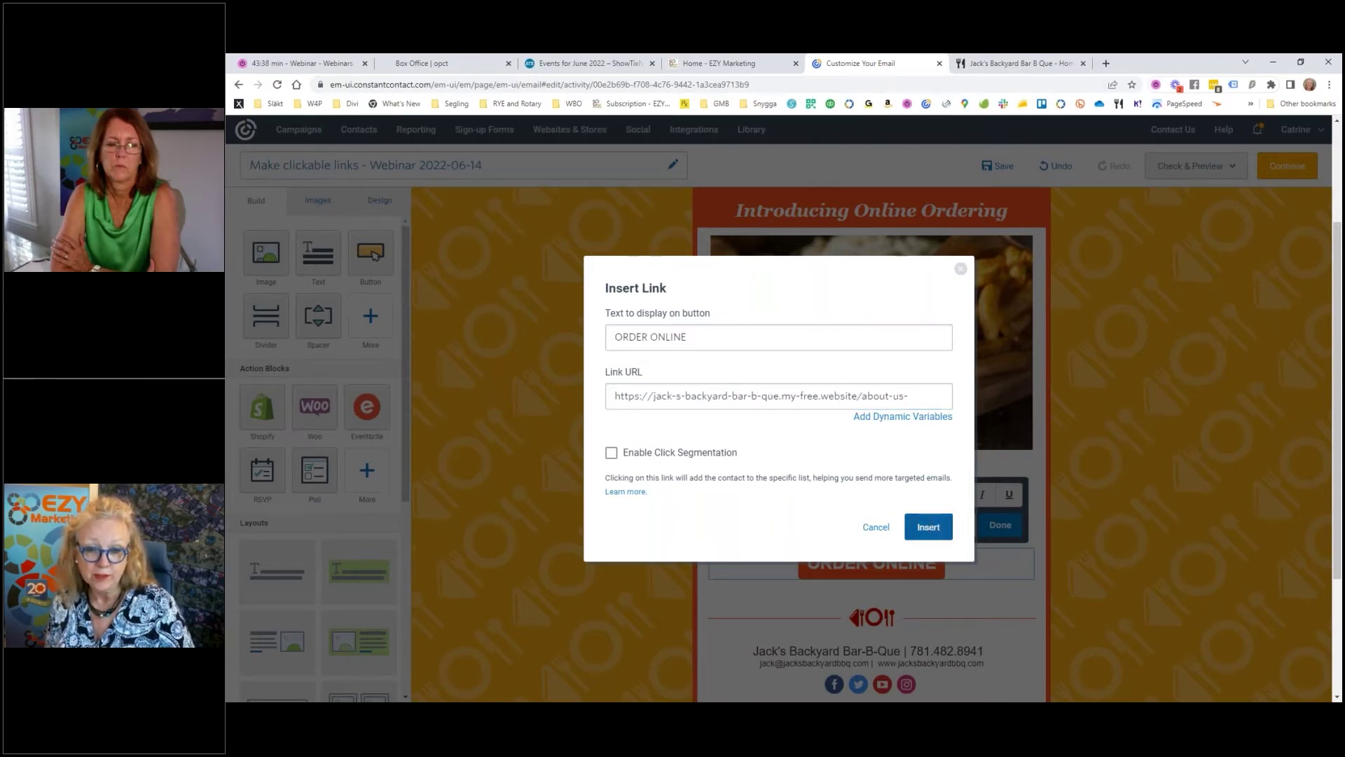
pyautogui.click(1000, 524)
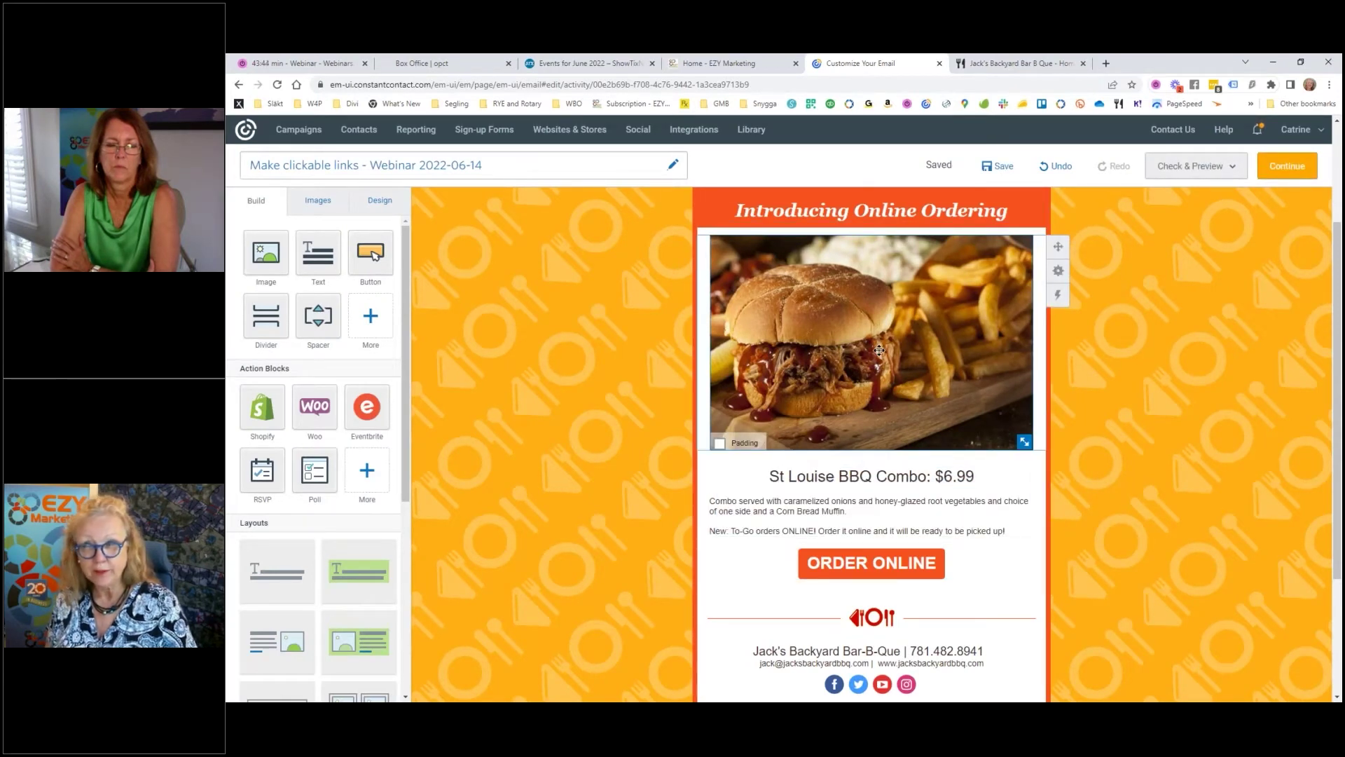
# Add a web page link to the burger photo using the copied about-us page address.
pyautogui.click(901, 322)
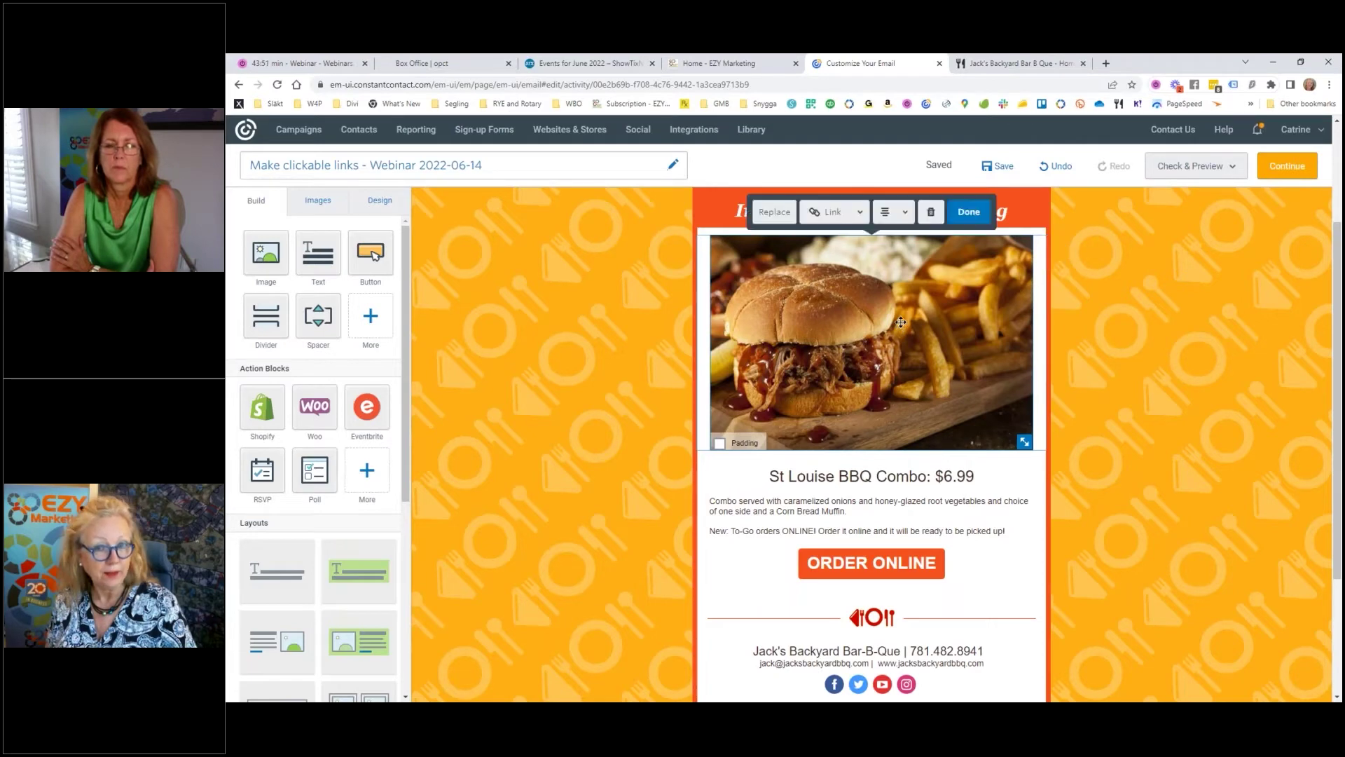
pyautogui.click(856, 212)
pyautogui.click(847, 252)
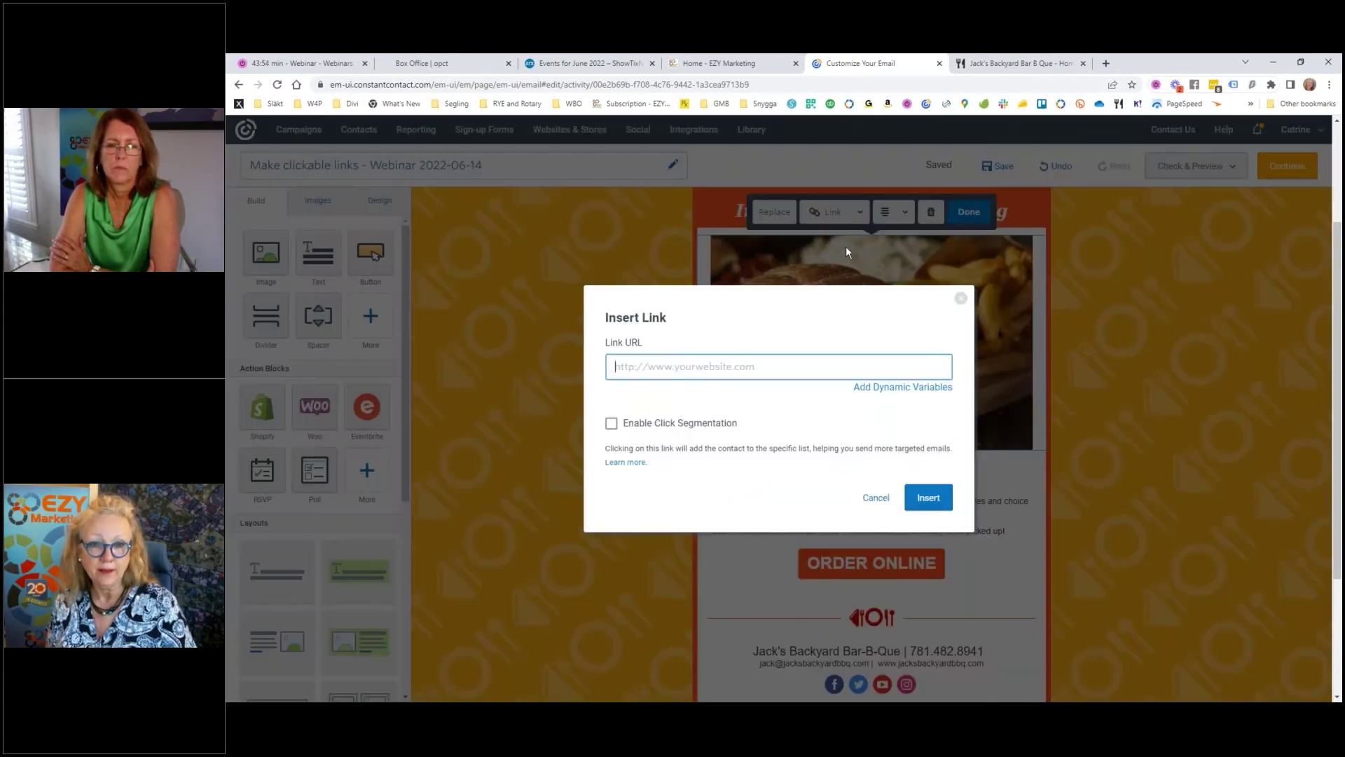
pyautogui.rightClick(826, 368)
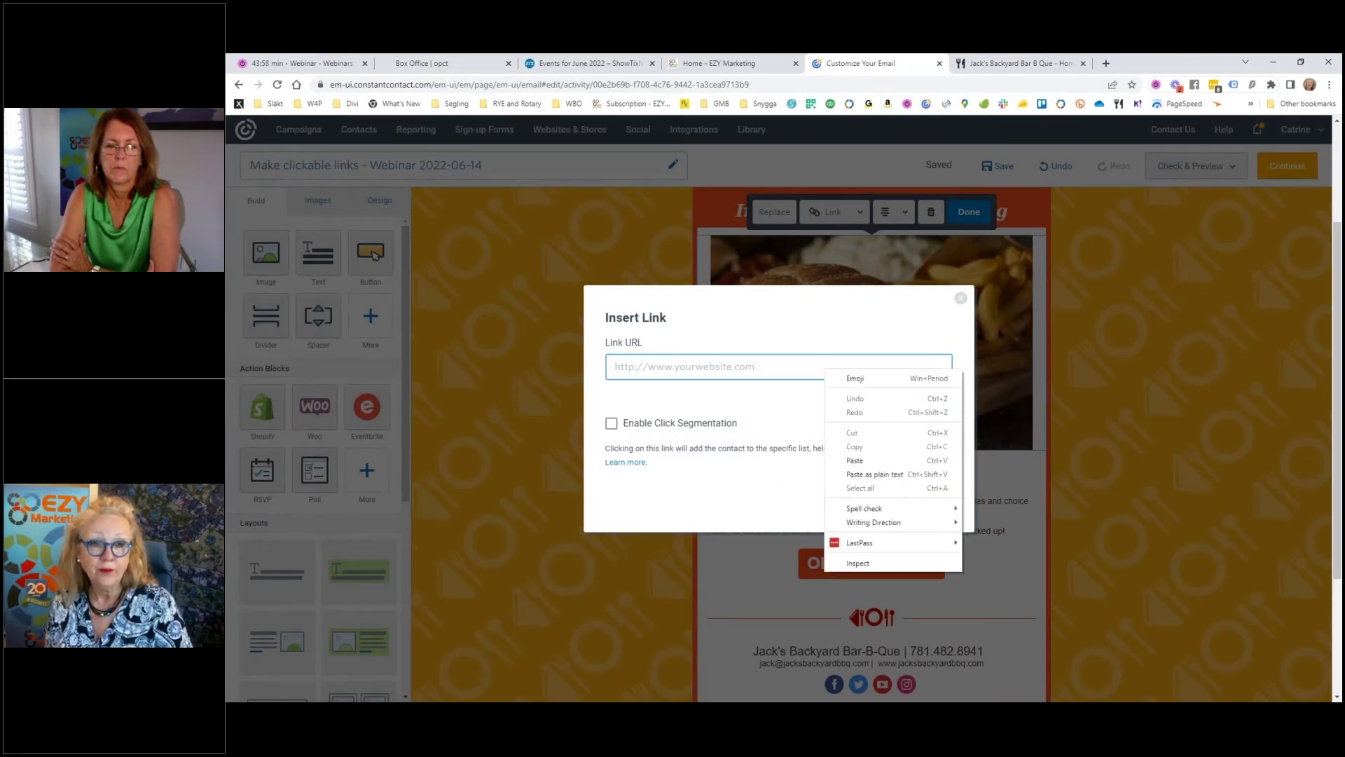
pyautogui.click(877, 461)
pyautogui.click(931, 496)
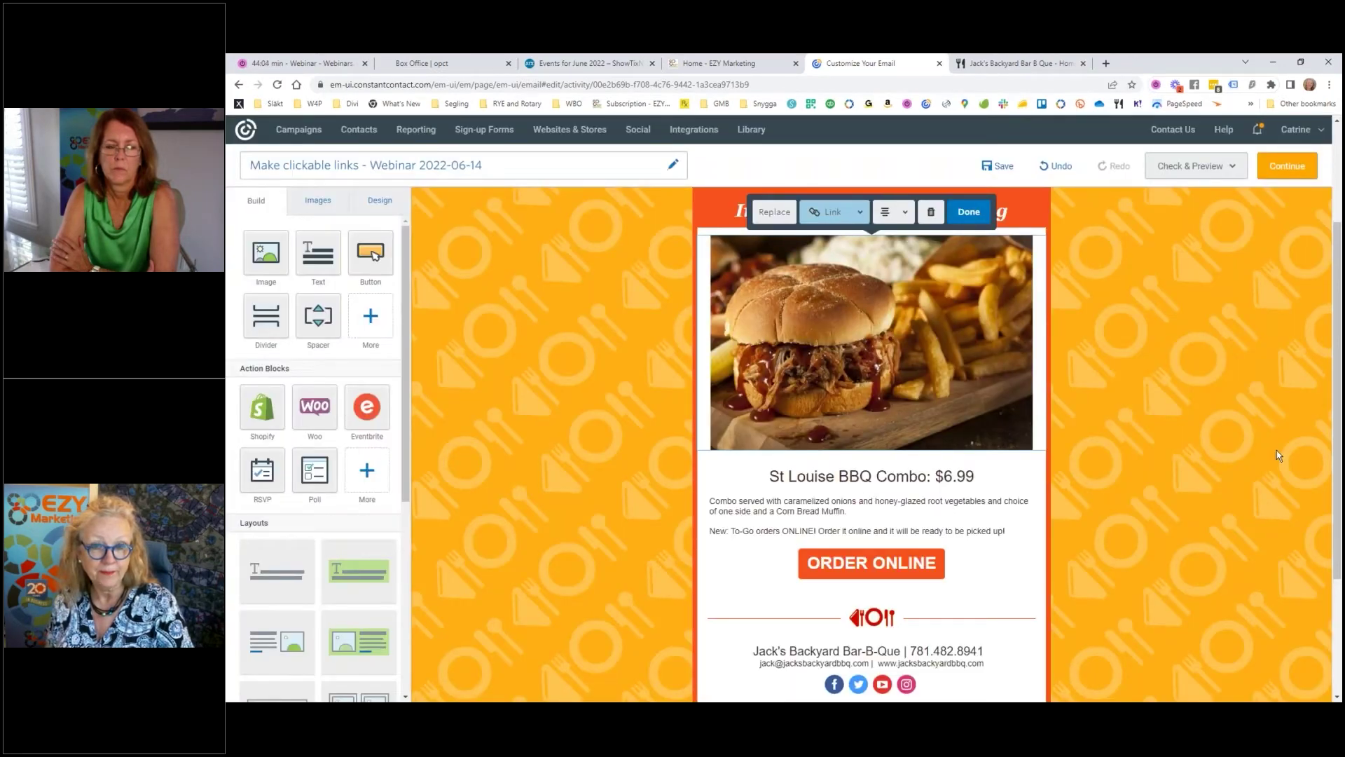
# Select the email address in the contact line below the divider near the end of the email.
pyautogui.scroll(1, 1124, 417)
pyautogui.scroll(1, 1124, 417)
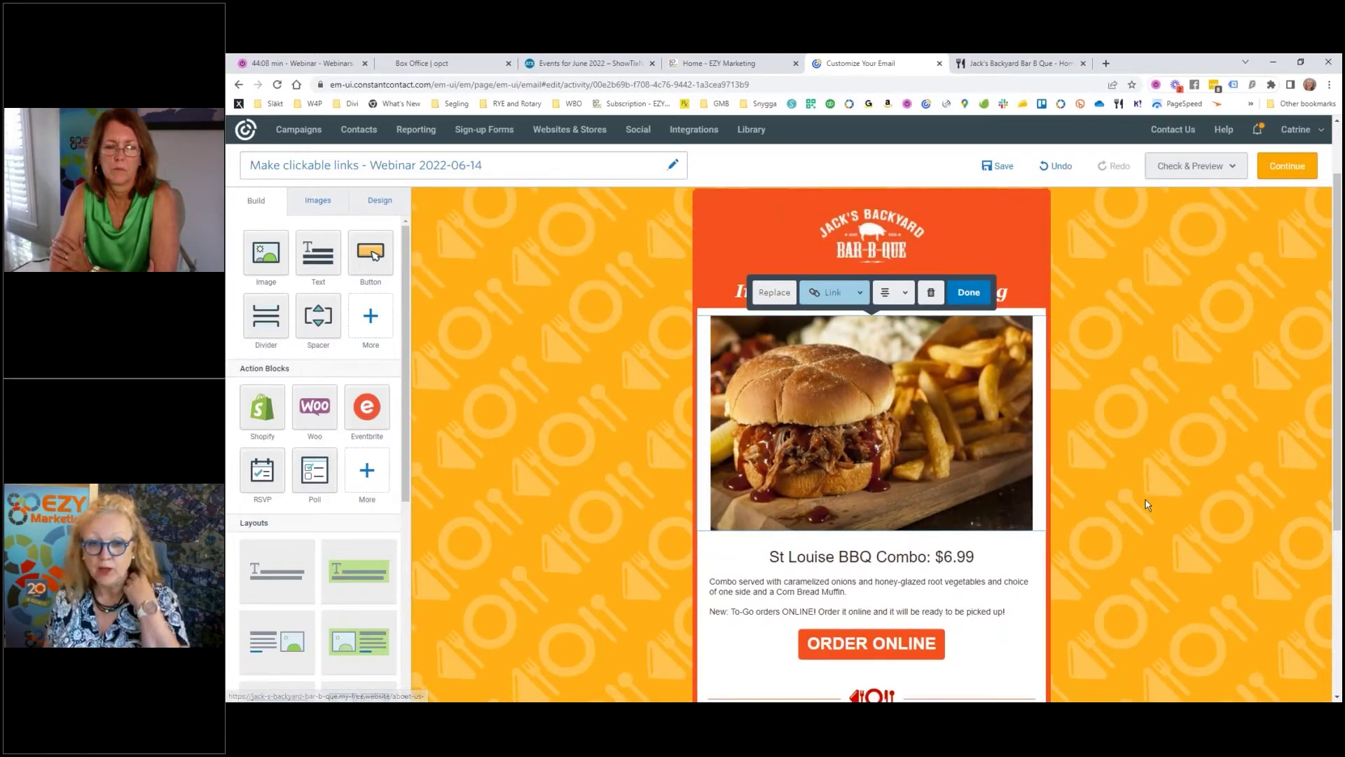
pyautogui.scroll(-1, 1145, 499)
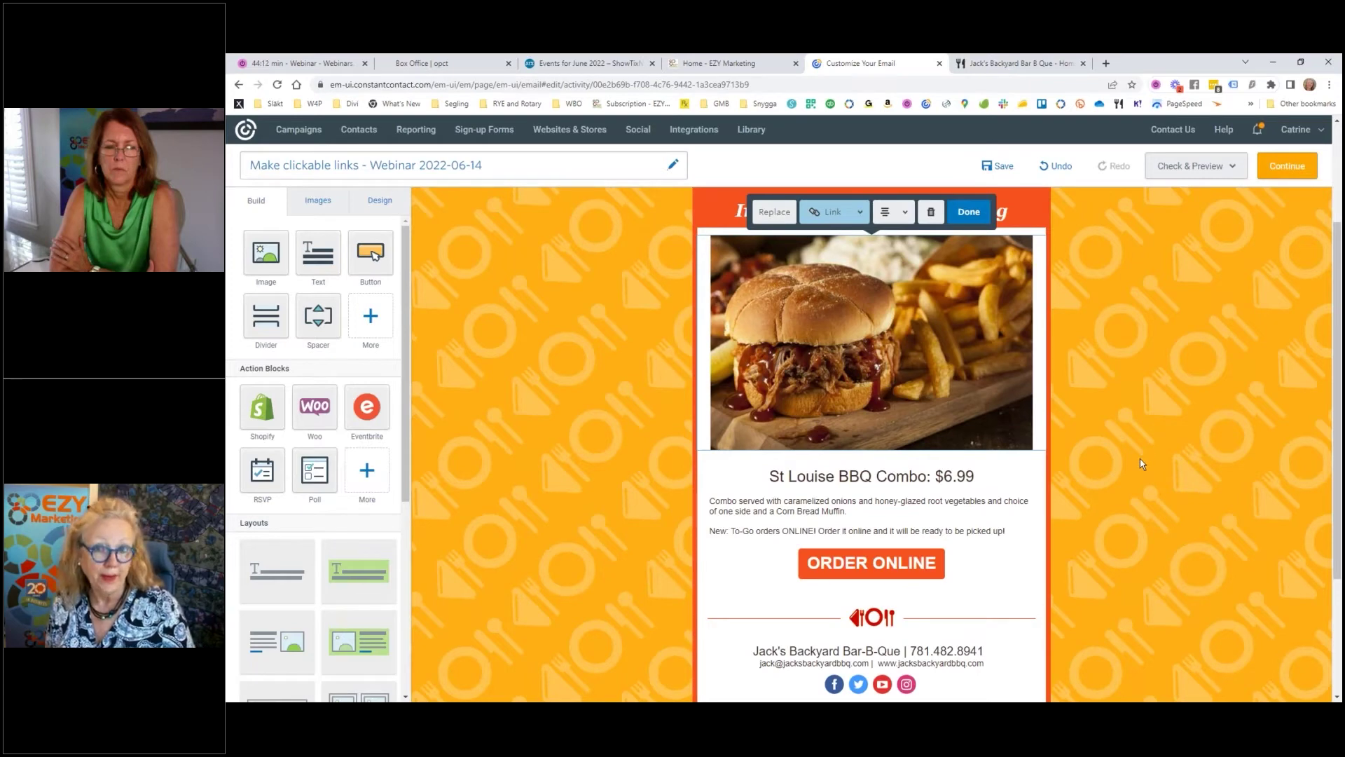
pyautogui.scroll(-3, 1142, 464)
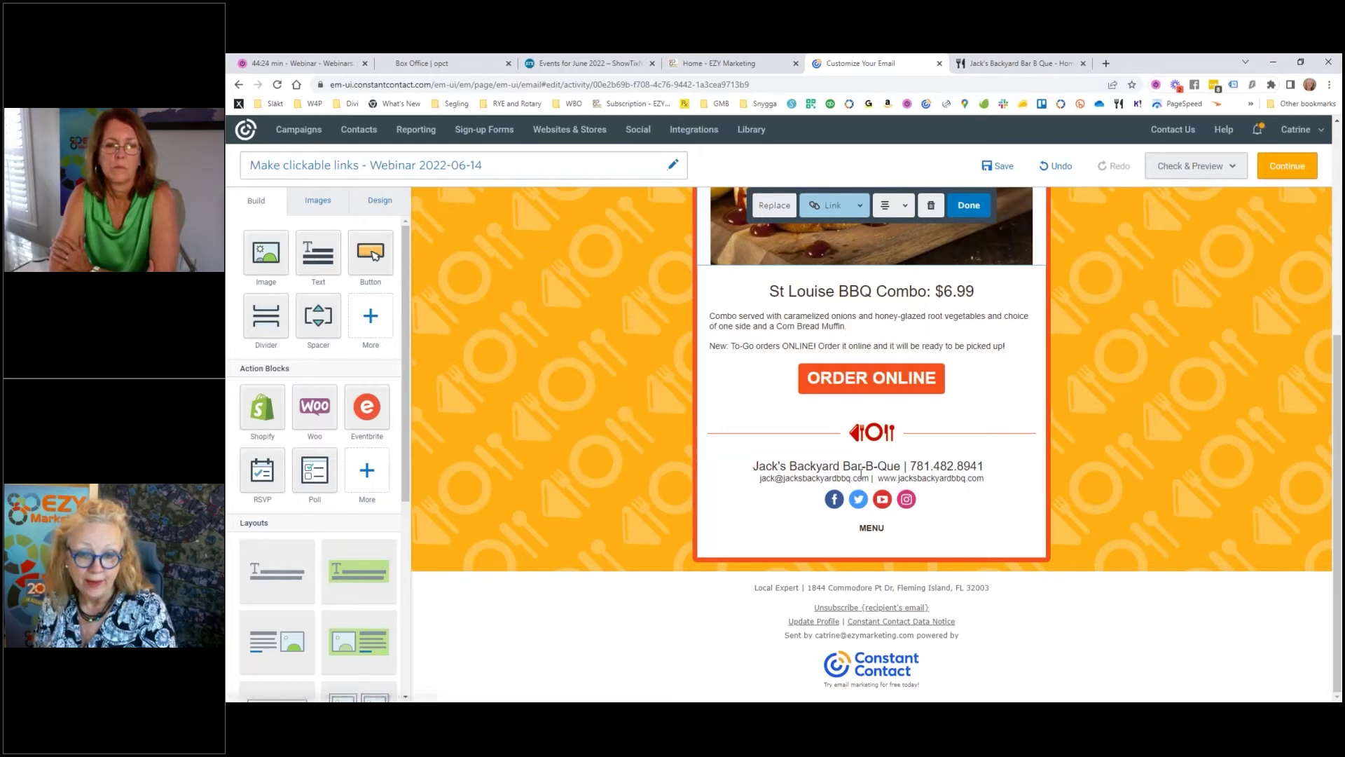
pyautogui.moveTo(869, 480); pyautogui.dragTo(750, 484)
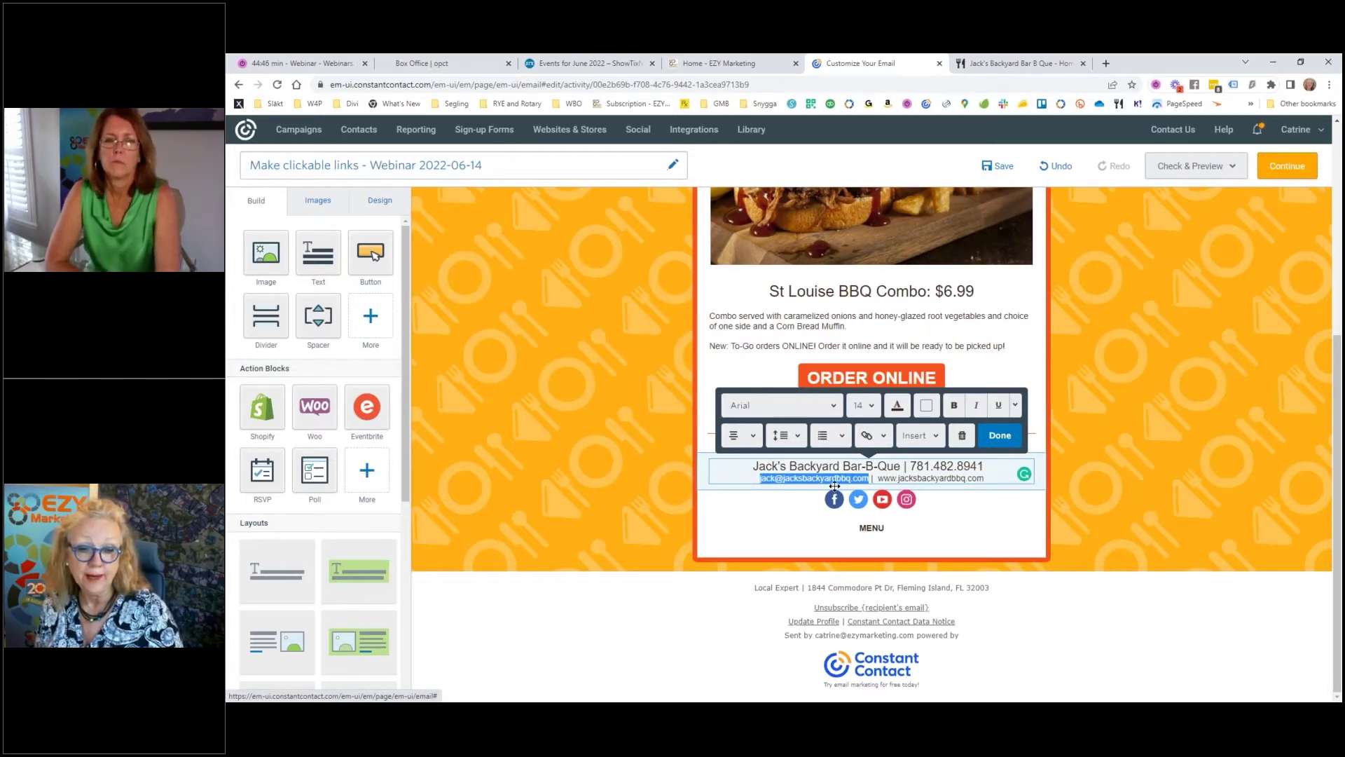
pyautogui.click(885, 438)
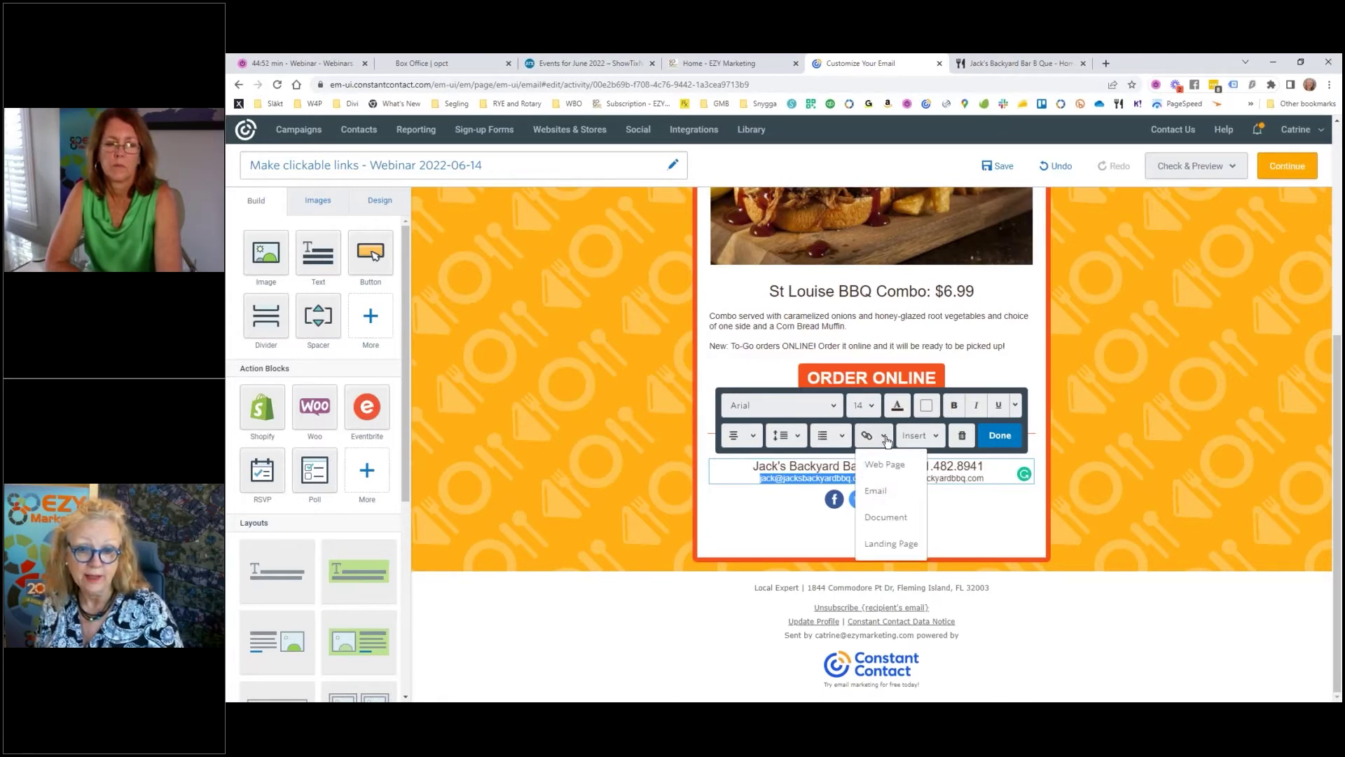
pyautogui.click(881, 497)
pyautogui.moveTo(760, 378); pyautogui.dragTo(566, 371)
pyautogui.click(566, 371)
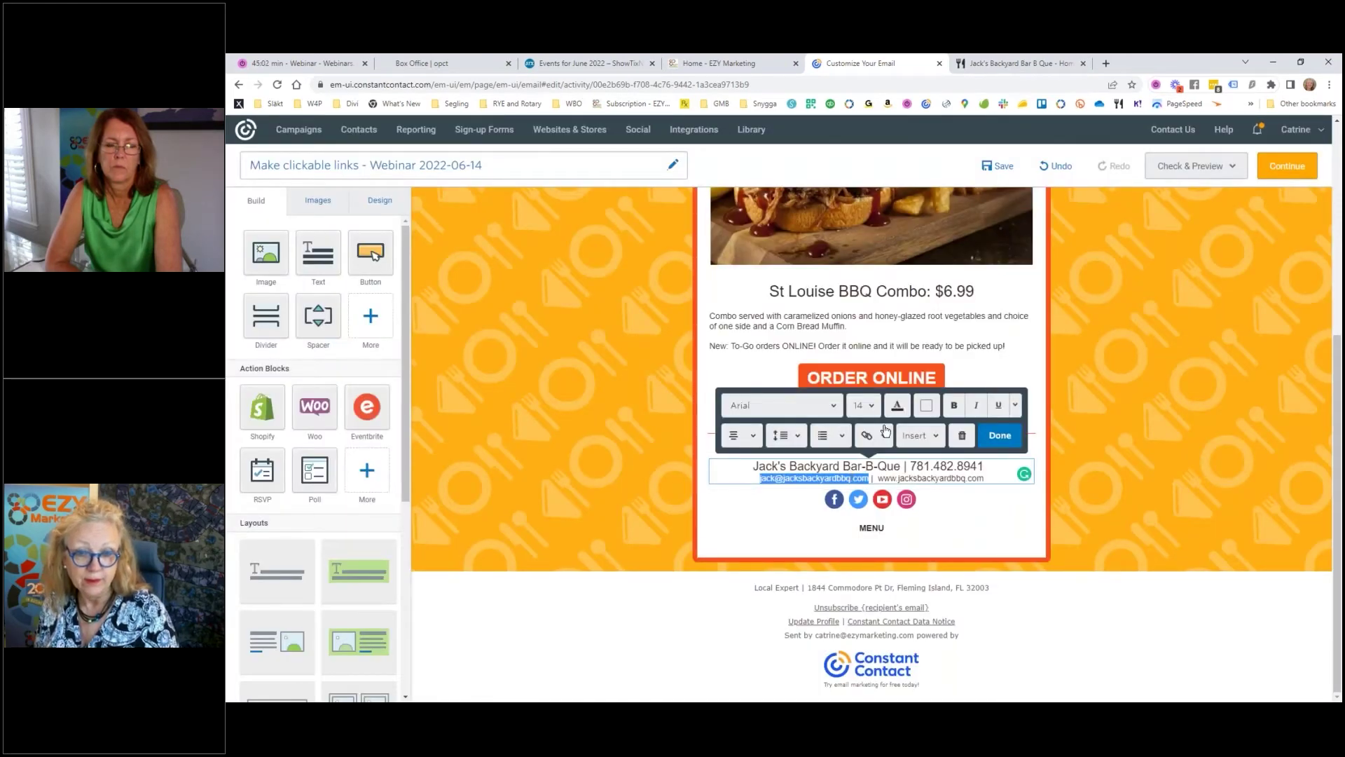
# Insert an email link on the selected contact address, copying the displayed link text as its destination email address.
pyautogui.click(884, 436)
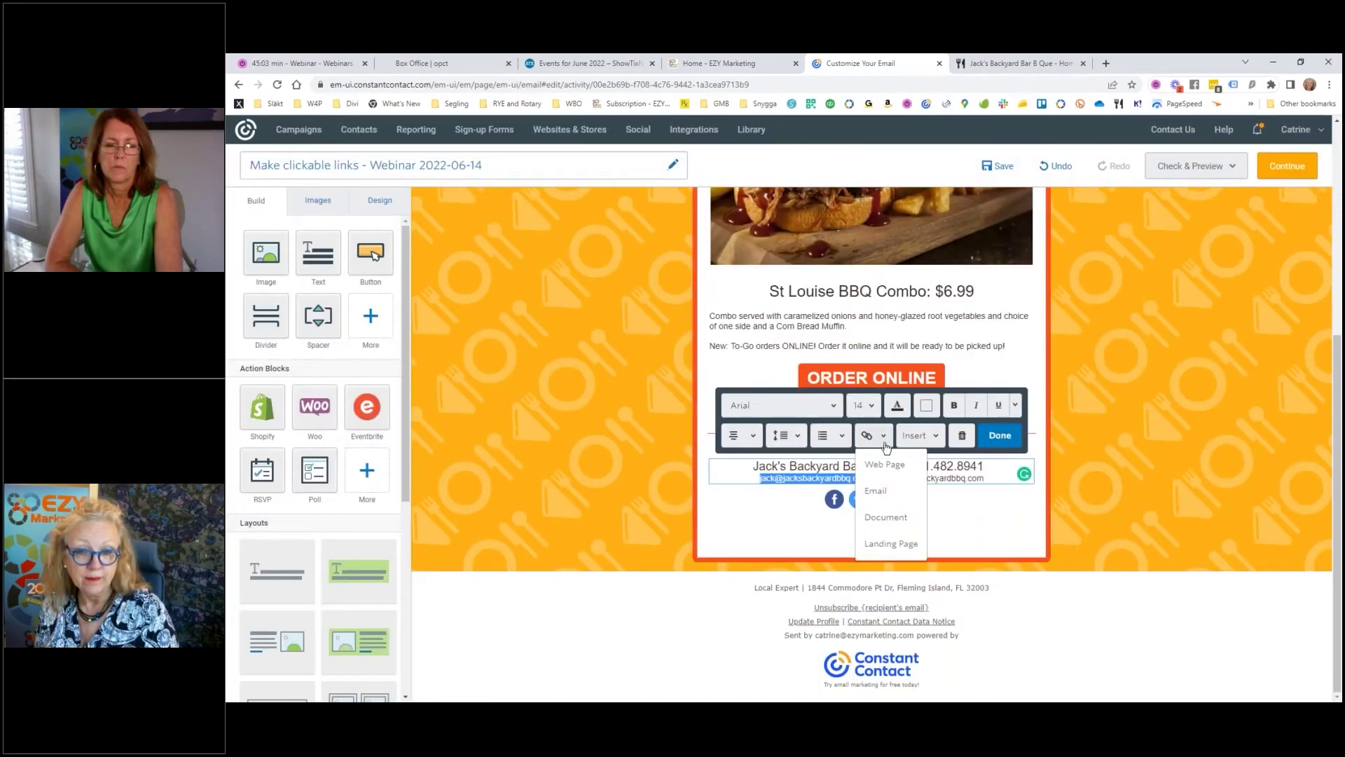
pyautogui.click(883, 492)
pyautogui.moveTo(615, 379); pyautogui.dragTo(751, 378)
pyautogui.hotkey('ctrl', 'c')
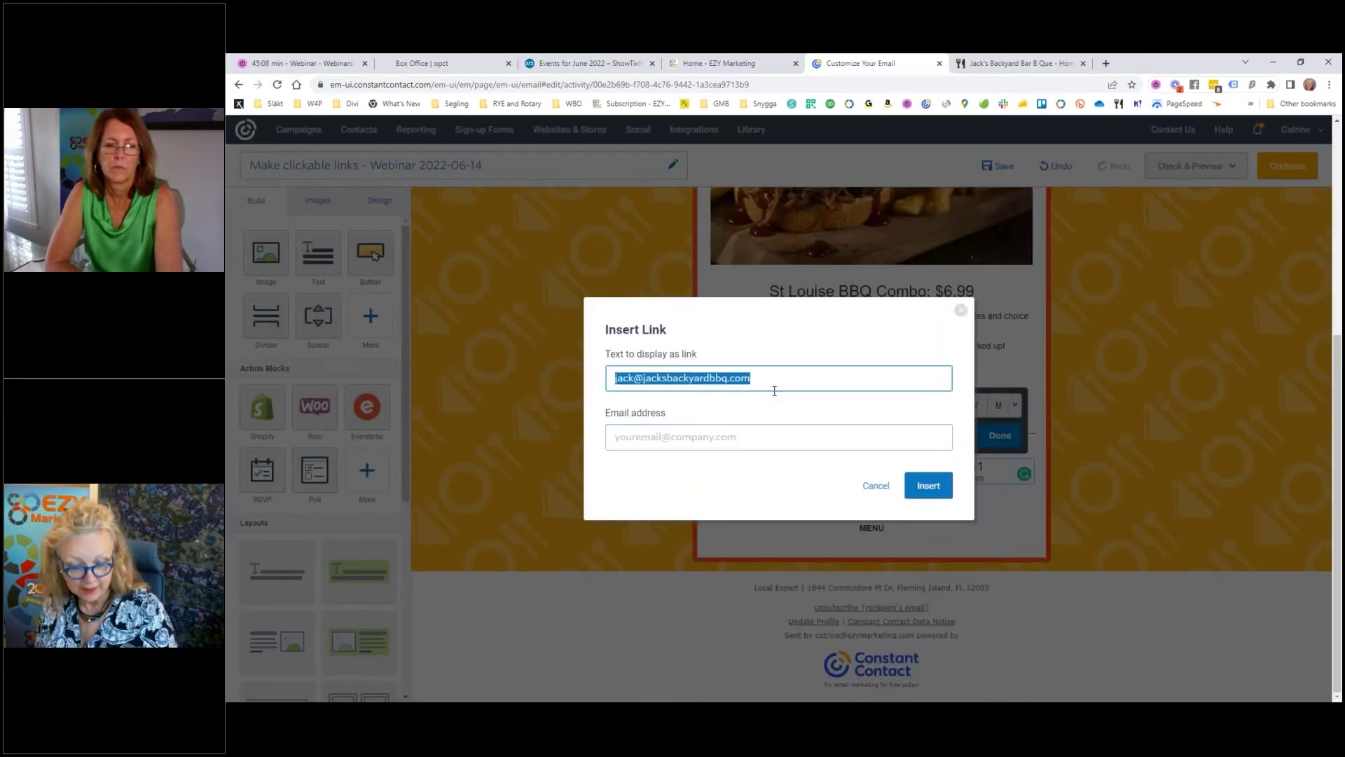
pyautogui.click(733, 432)
pyautogui.hotkey('ctrl', 'v')
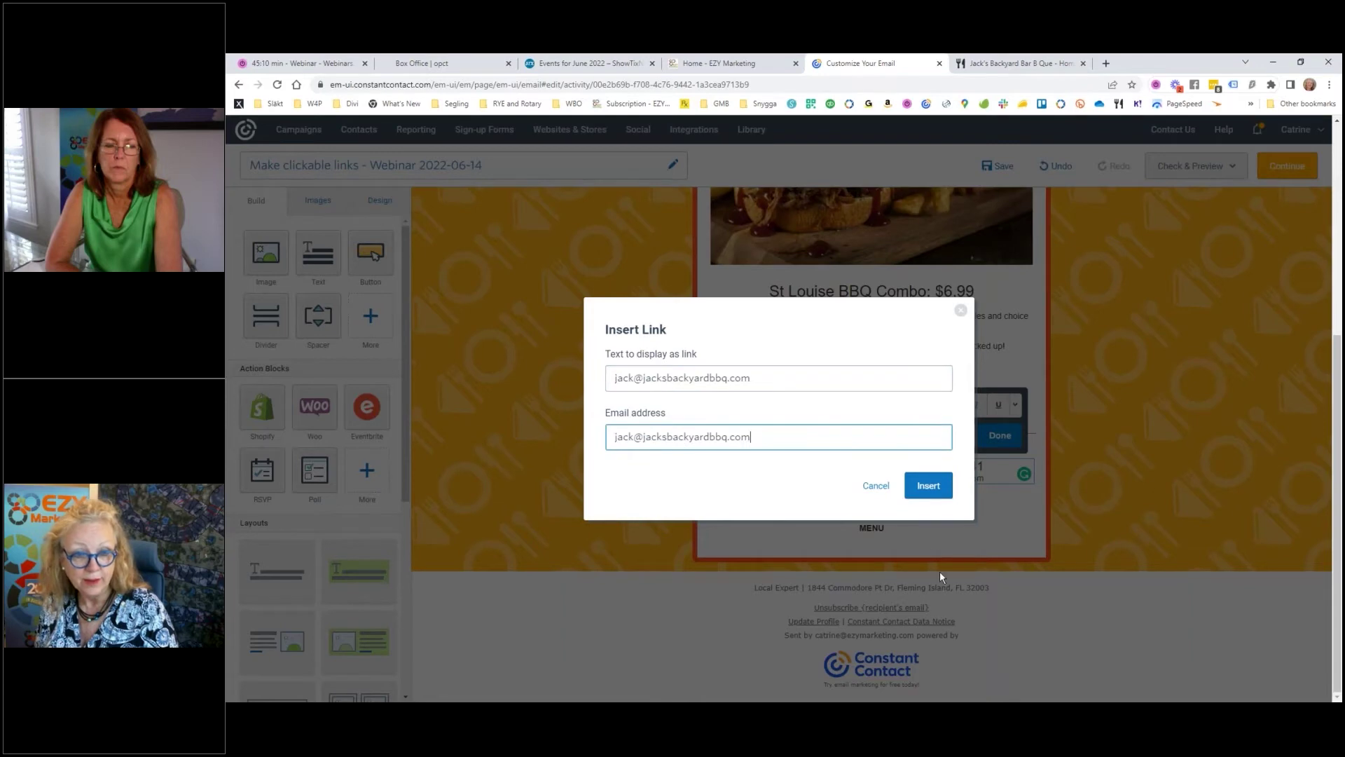
pyautogui.click(938, 491)
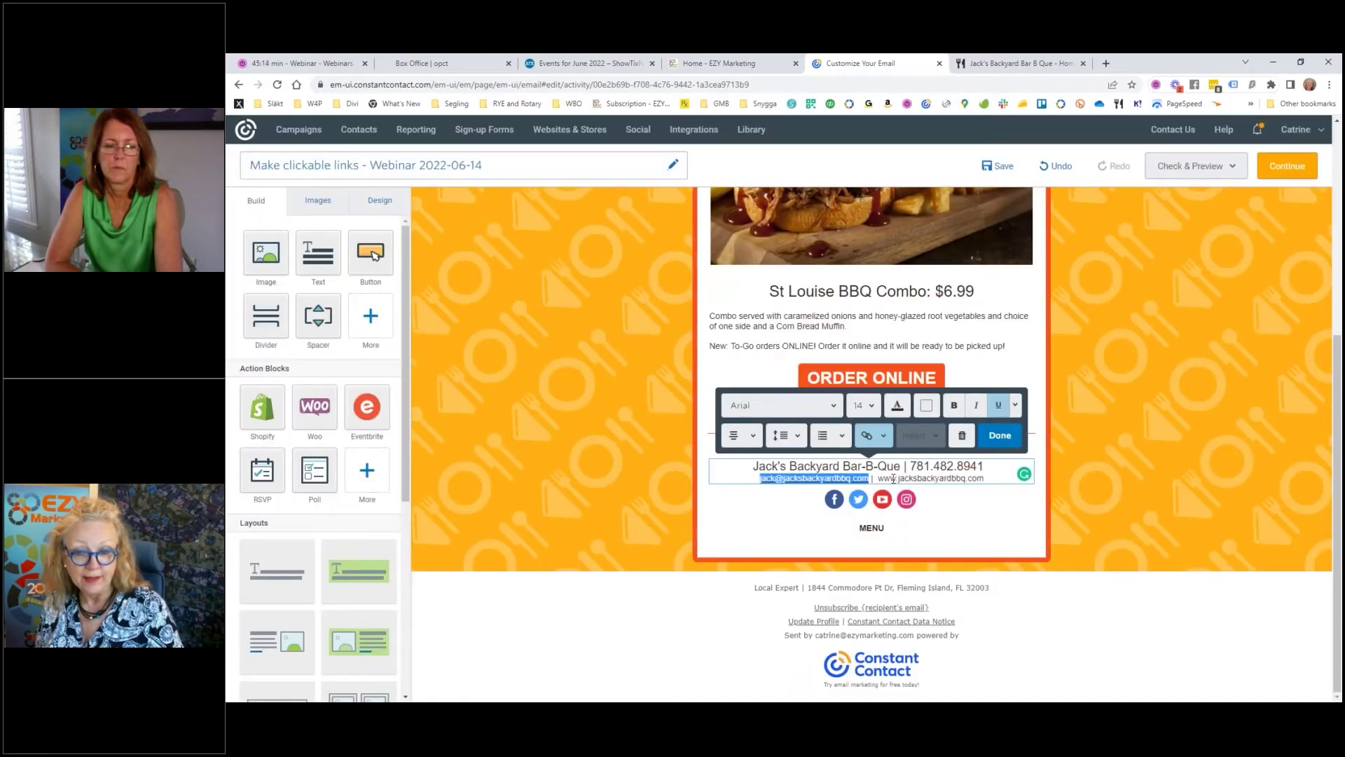
pyautogui.moveTo(880, 477); pyautogui.dragTo(994, 479)
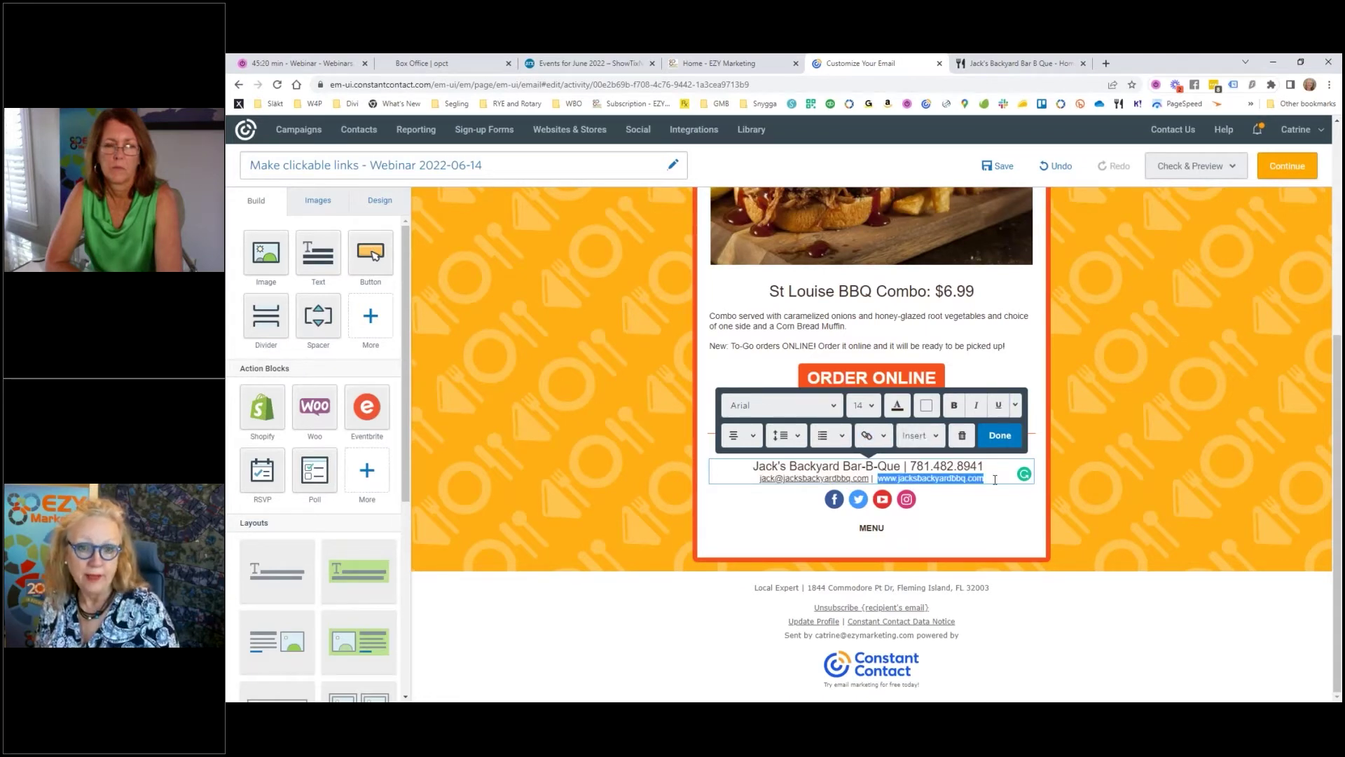
pyautogui.click(881, 436)
pyautogui.click(882, 466)
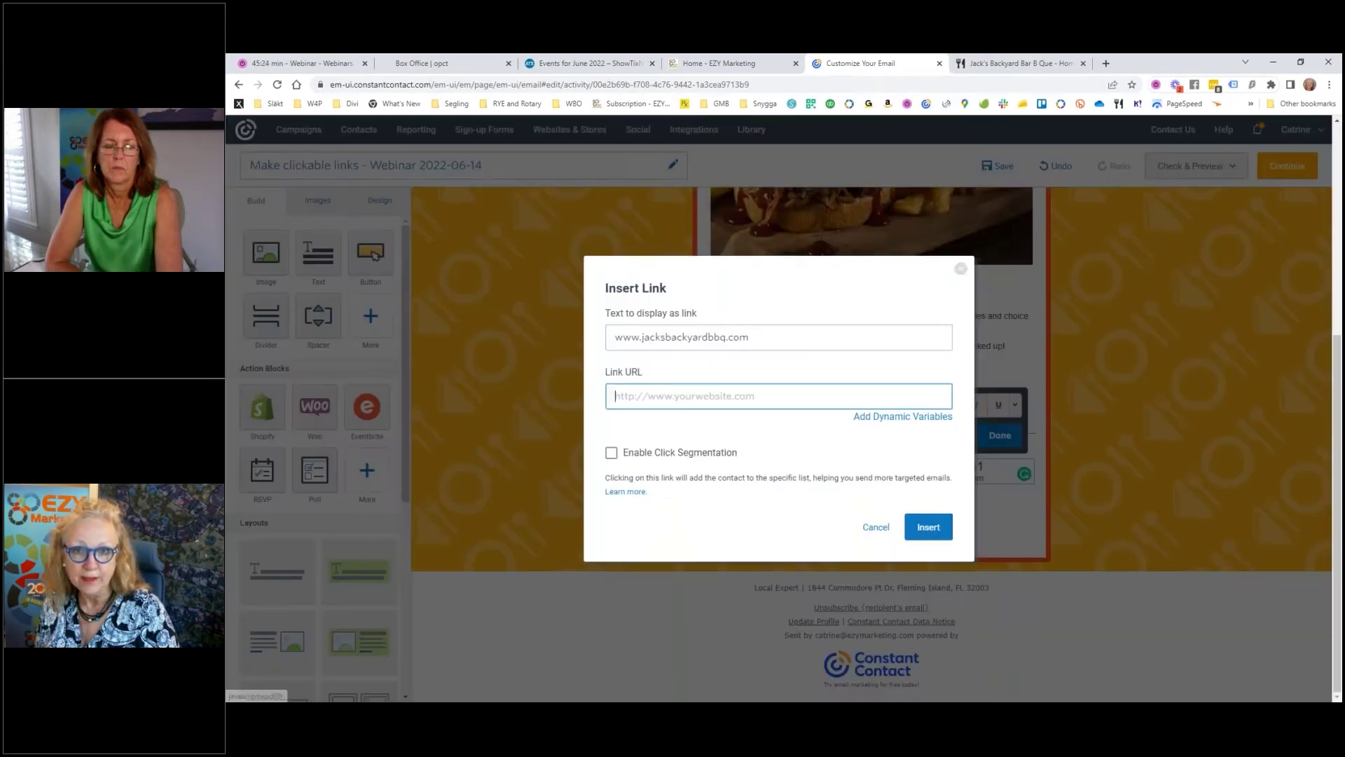
pyautogui.click(1044, 62)
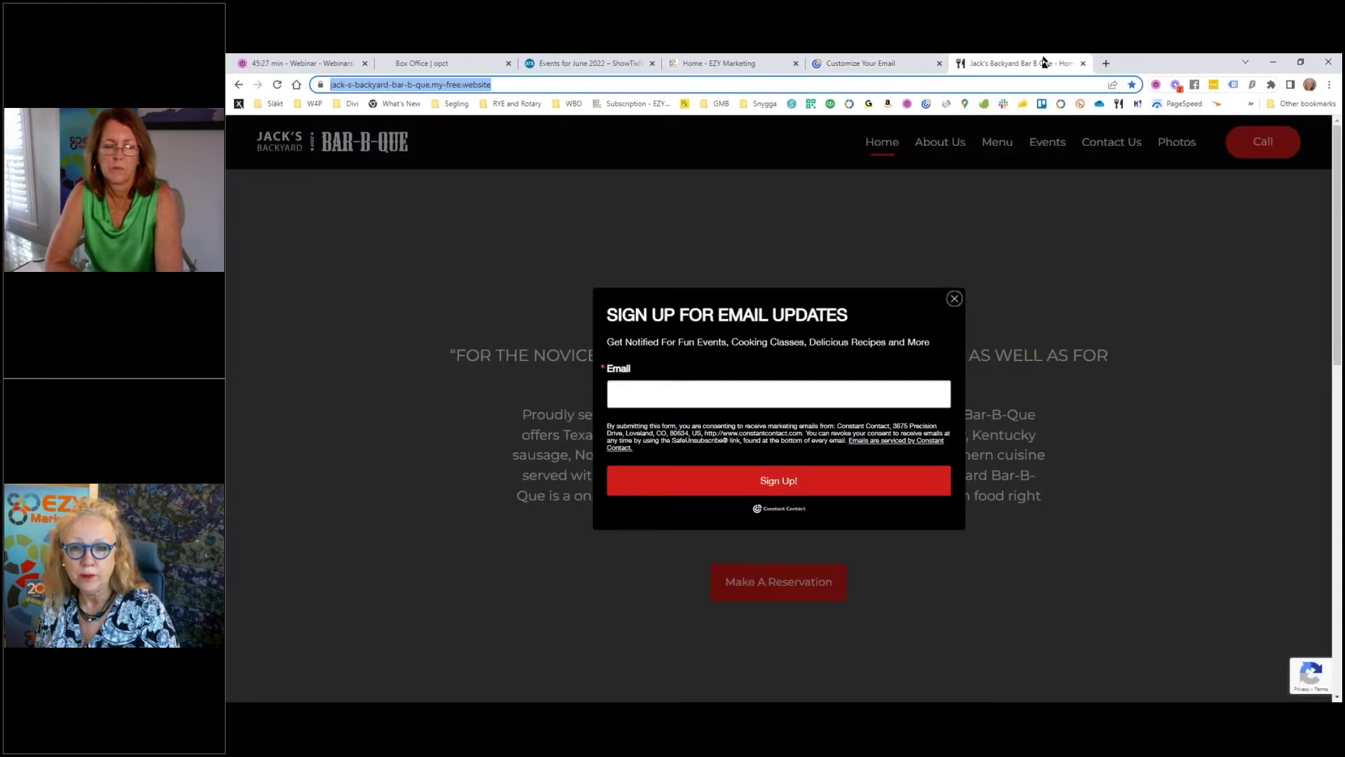
pyautogui.rightClick(464, 89)
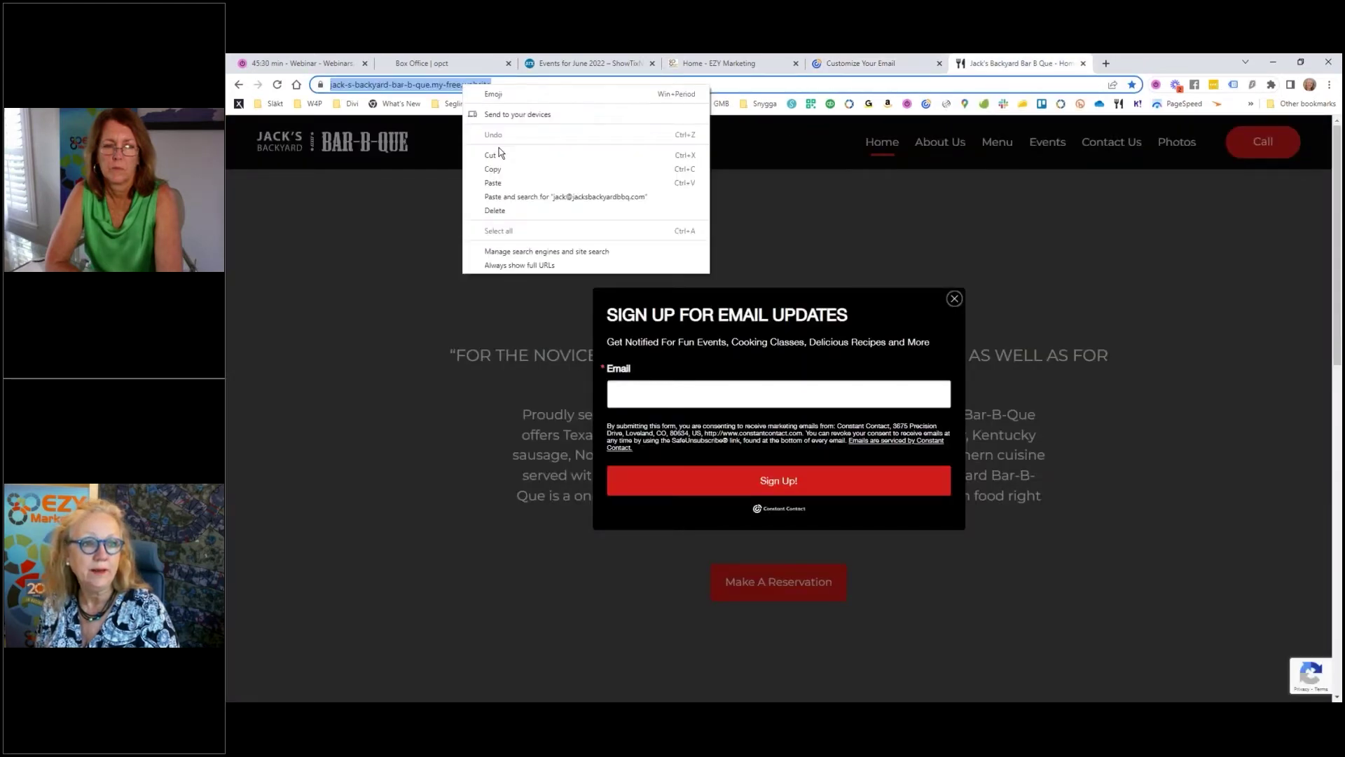
pyautogui.click(503, 169)
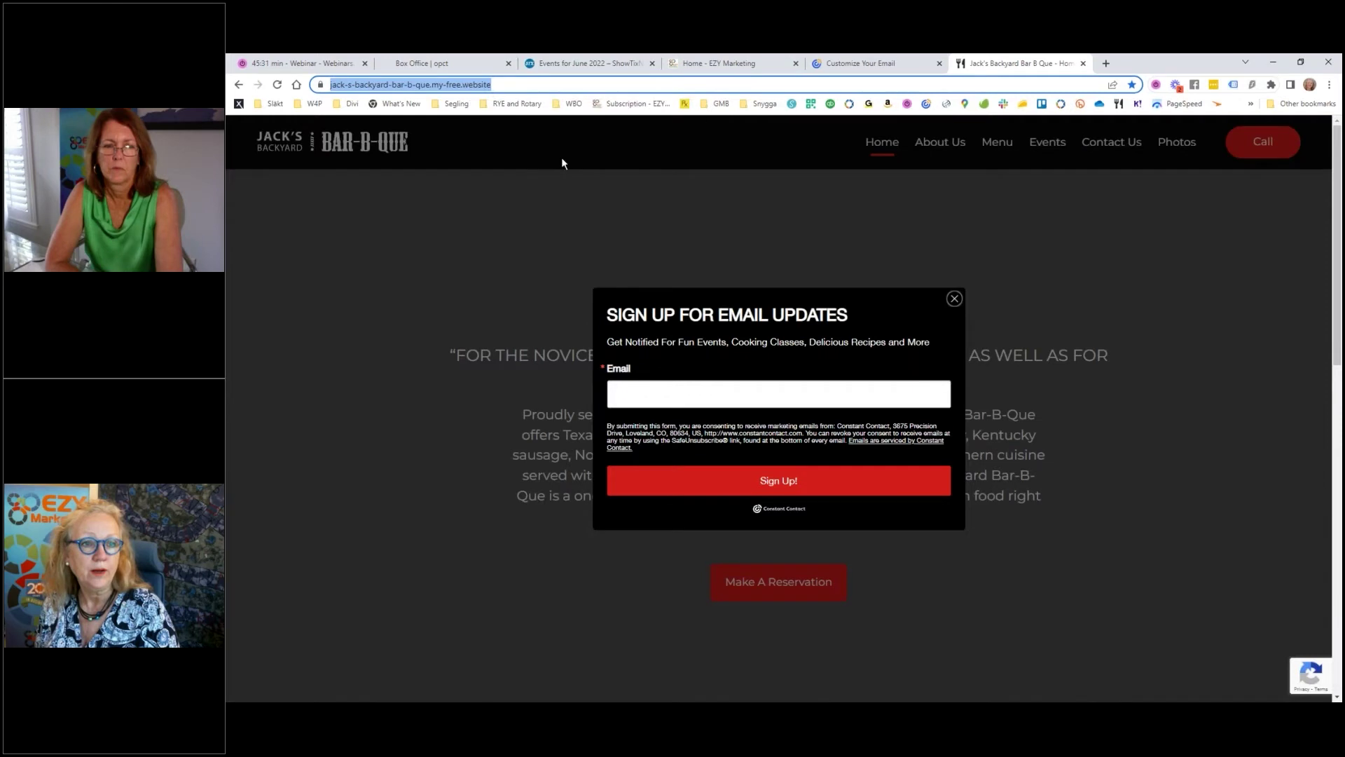
pyautogui.click(848, 65)
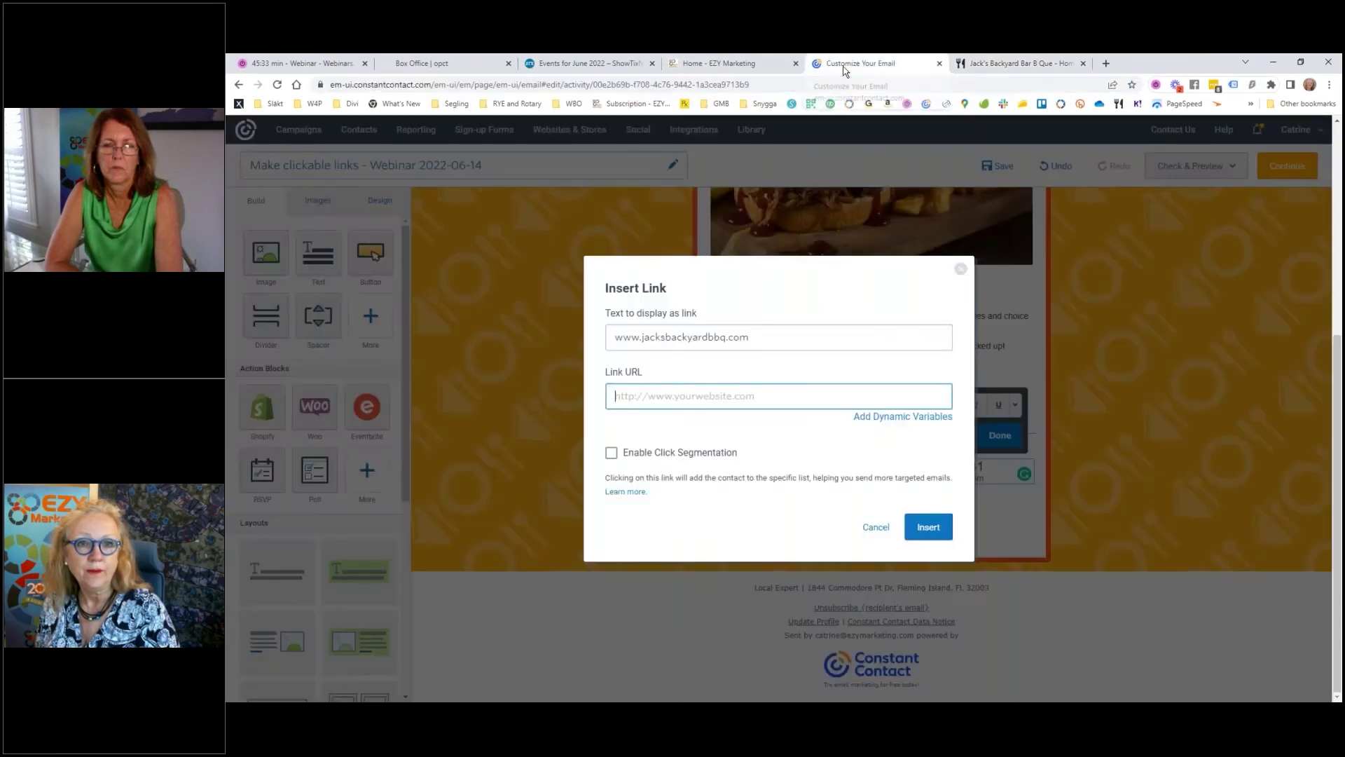
pyautogui.rightClick(685, 397)
pyautogui.click(722, 488)
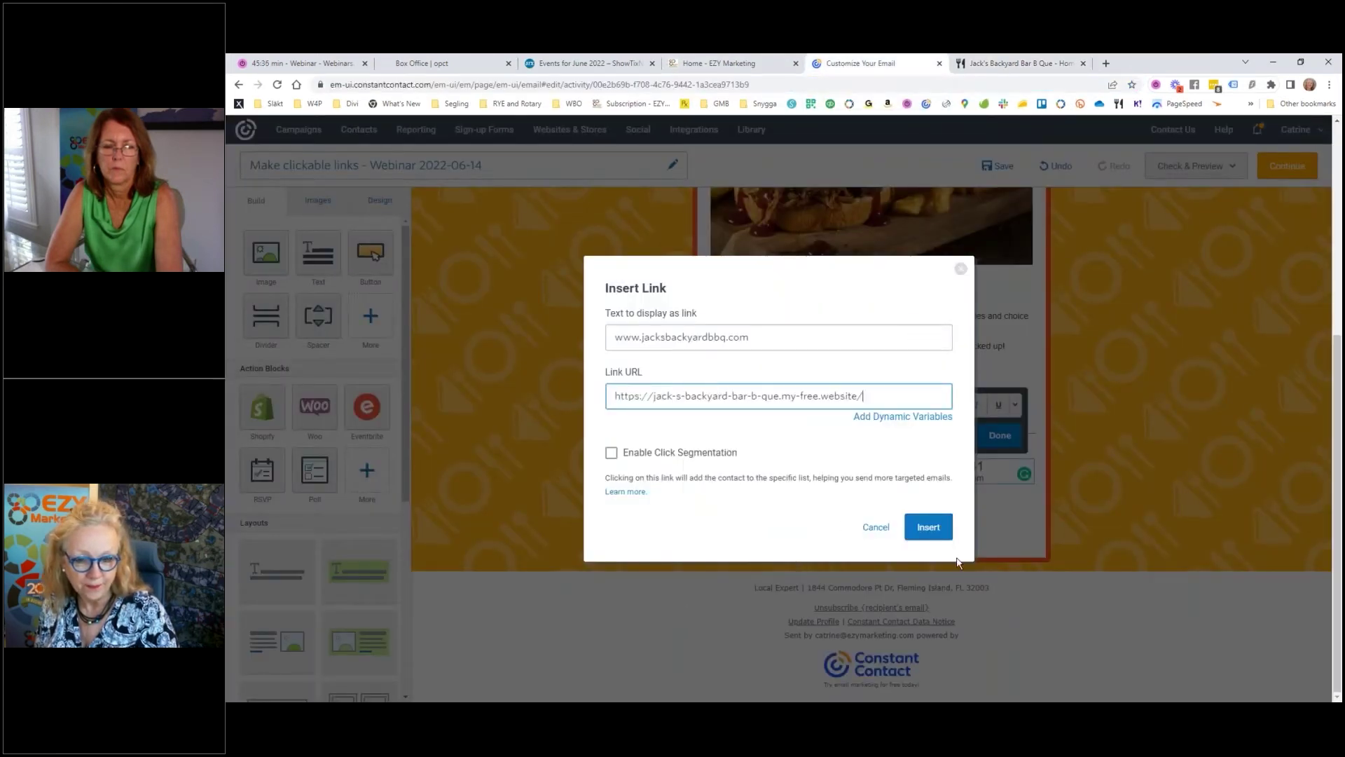
pyautogui.click(930, 528)
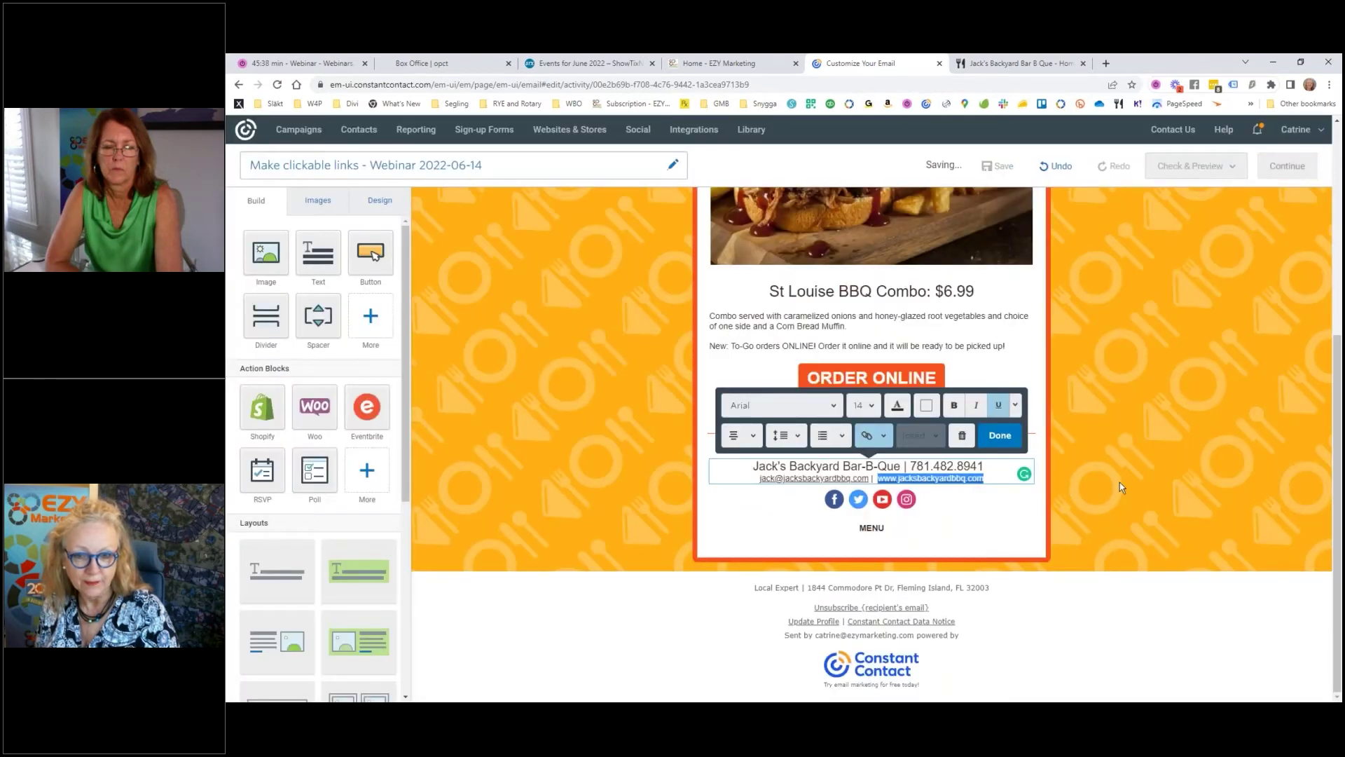
pyautogui.click(1161, 488)
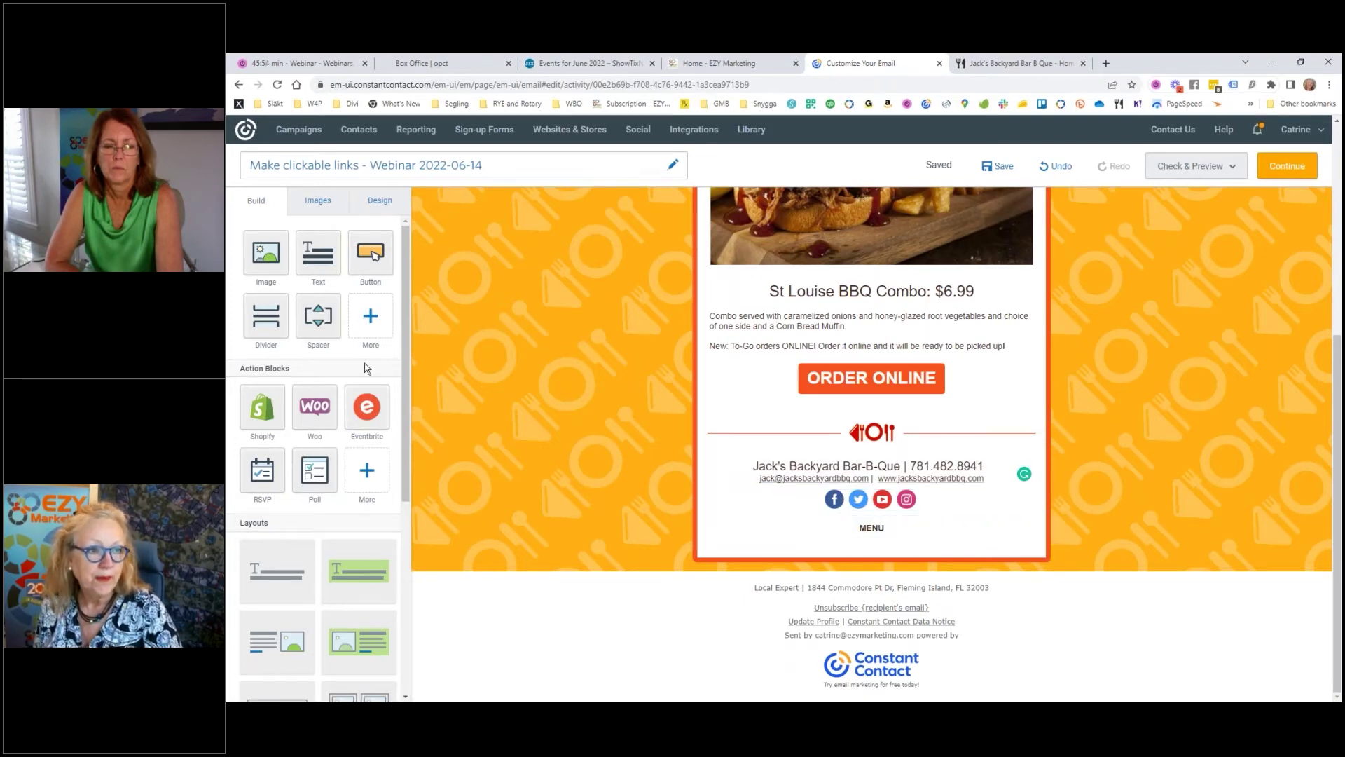
# Add a second social block between the existing social icons and the MENU text.
pyautogui.scroll(1, 283, 257)
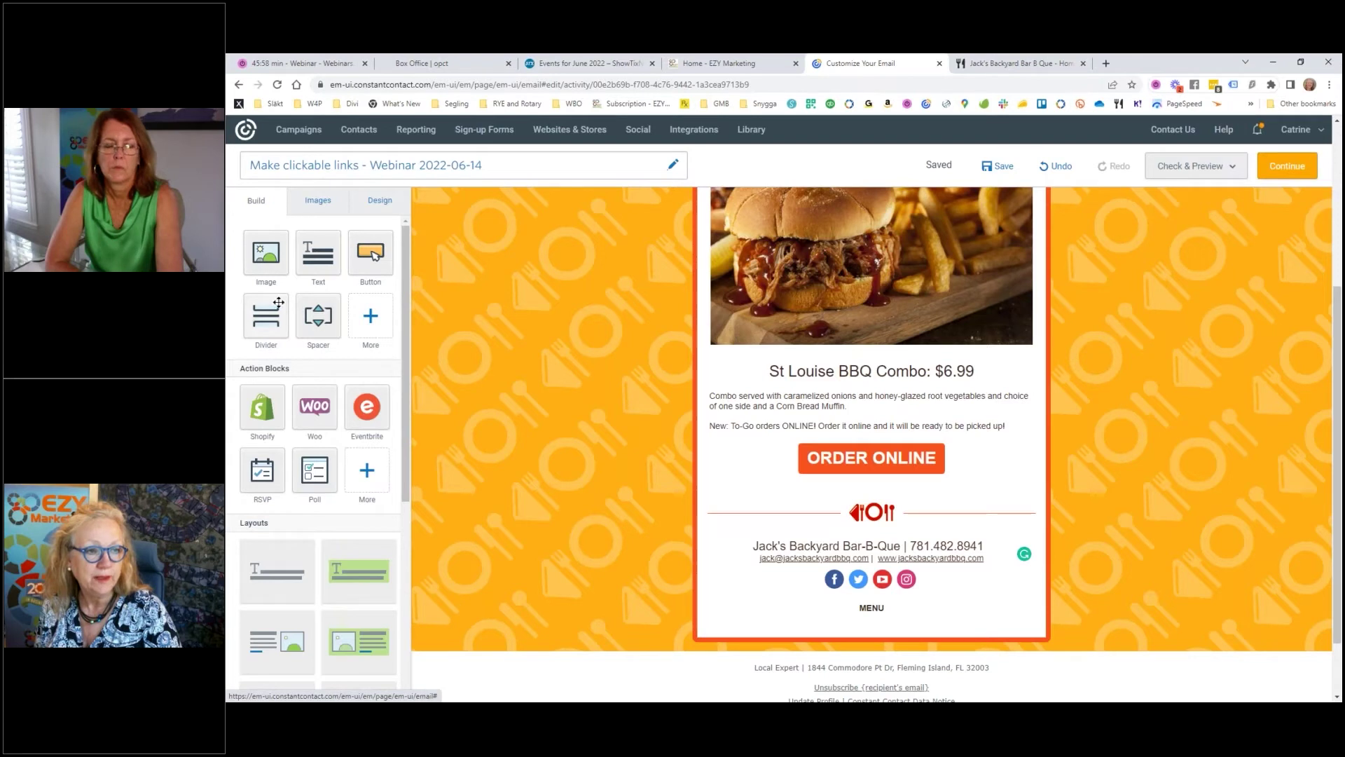
pyautogui.click(363, 317)
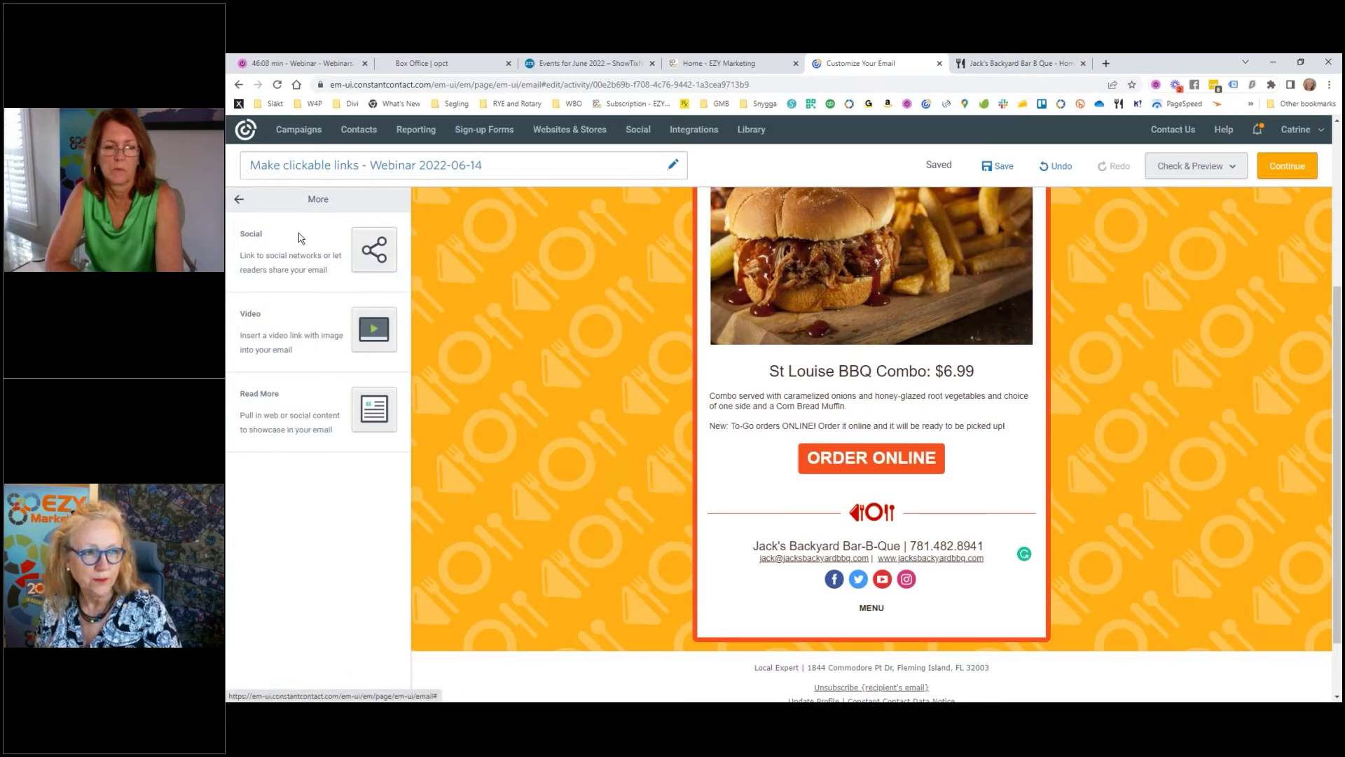
pyautogui.moveTo(376, 250); pyautogui.dragTo(869, 589)
pyautogui.scroll(-2, 1177, 634)
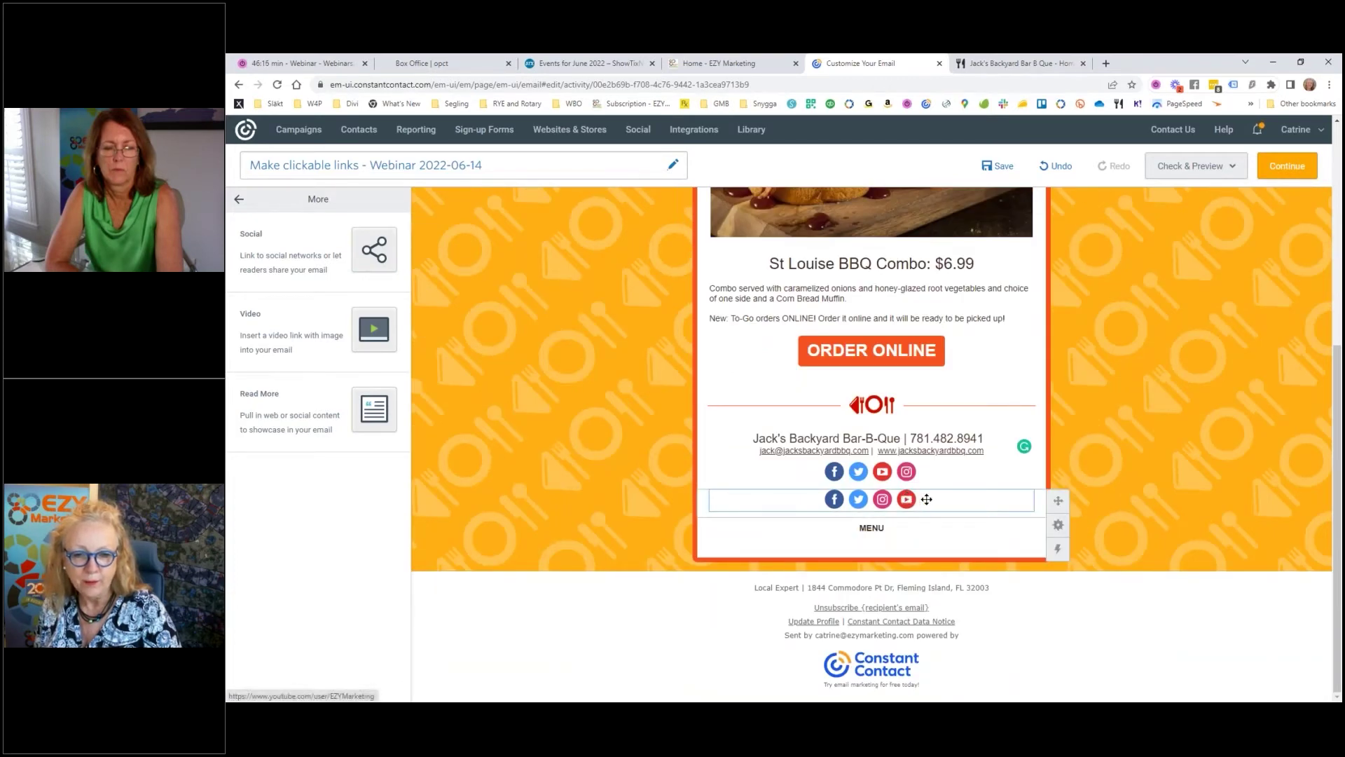
# Edit the new social block by removing the YouTube icon and moving Twitter ahead of Facebook.
pyautogui.click(844, 500)
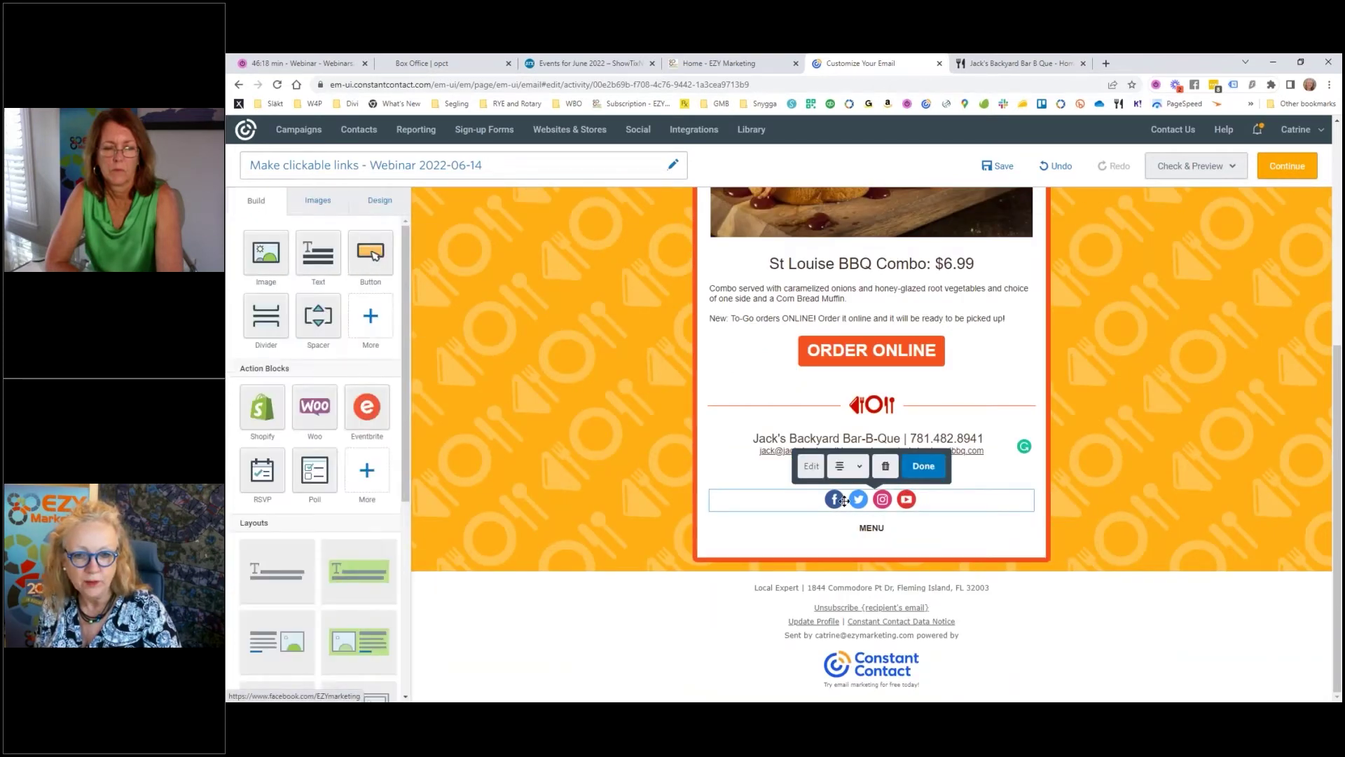
pyautogui.click(812, 467)
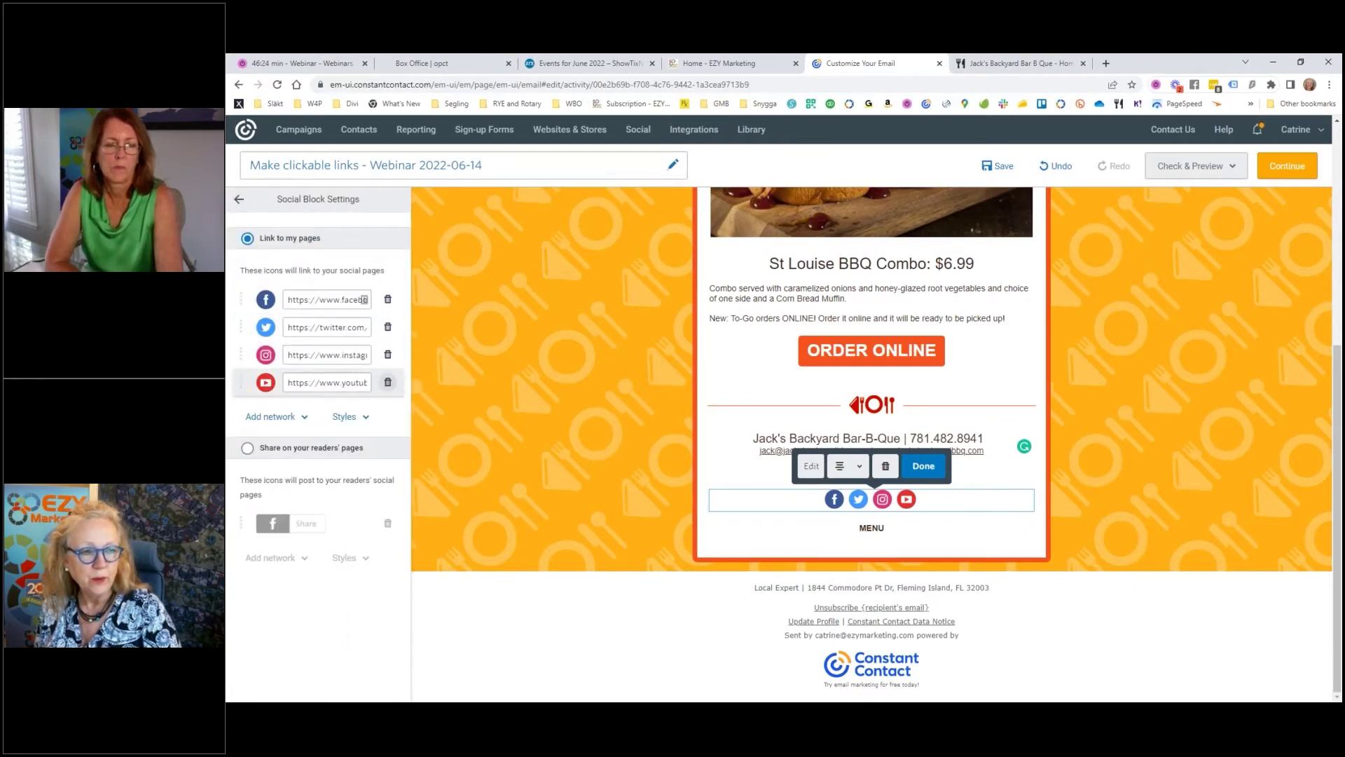
pyautogui.click(387, 382)
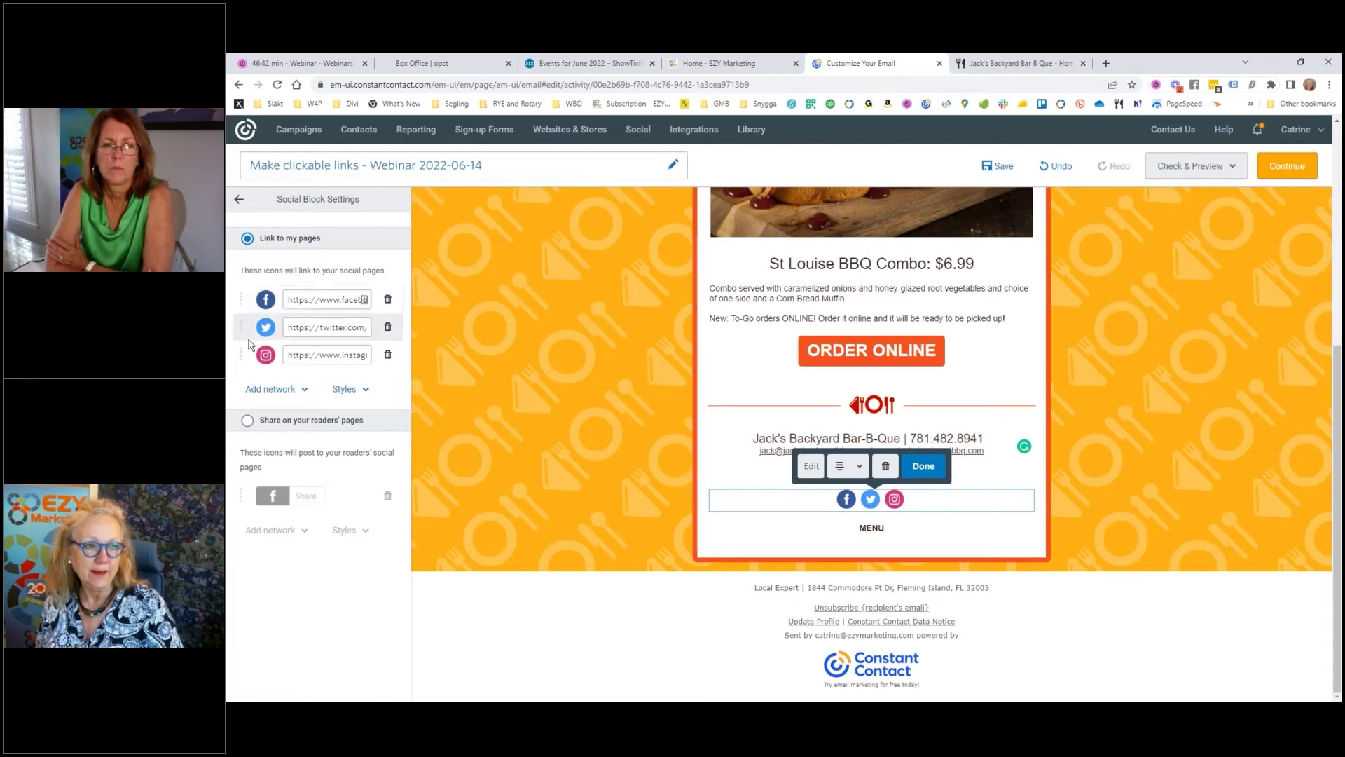
pyautogui.moveTo(241, 327); pyautogui.dragTo(241, 293)
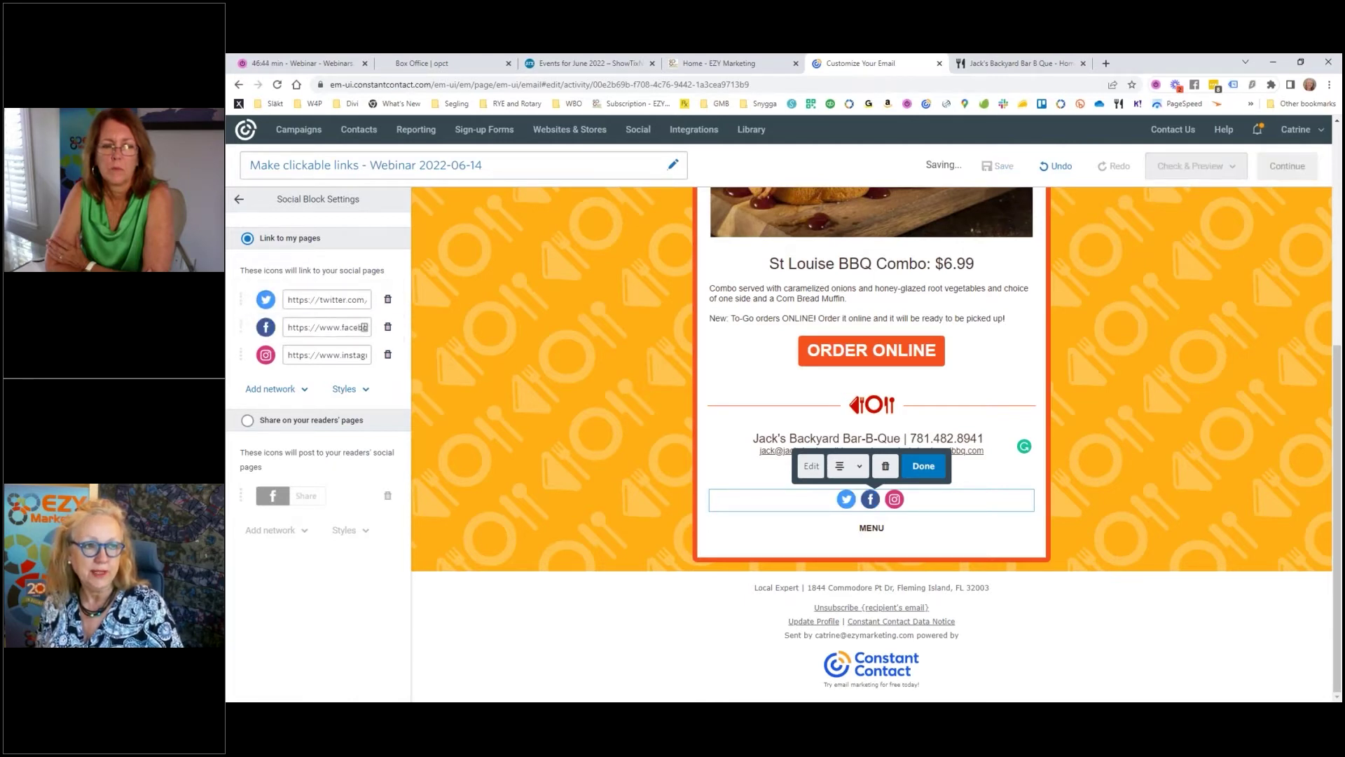
pyautogui.click(923, 466)
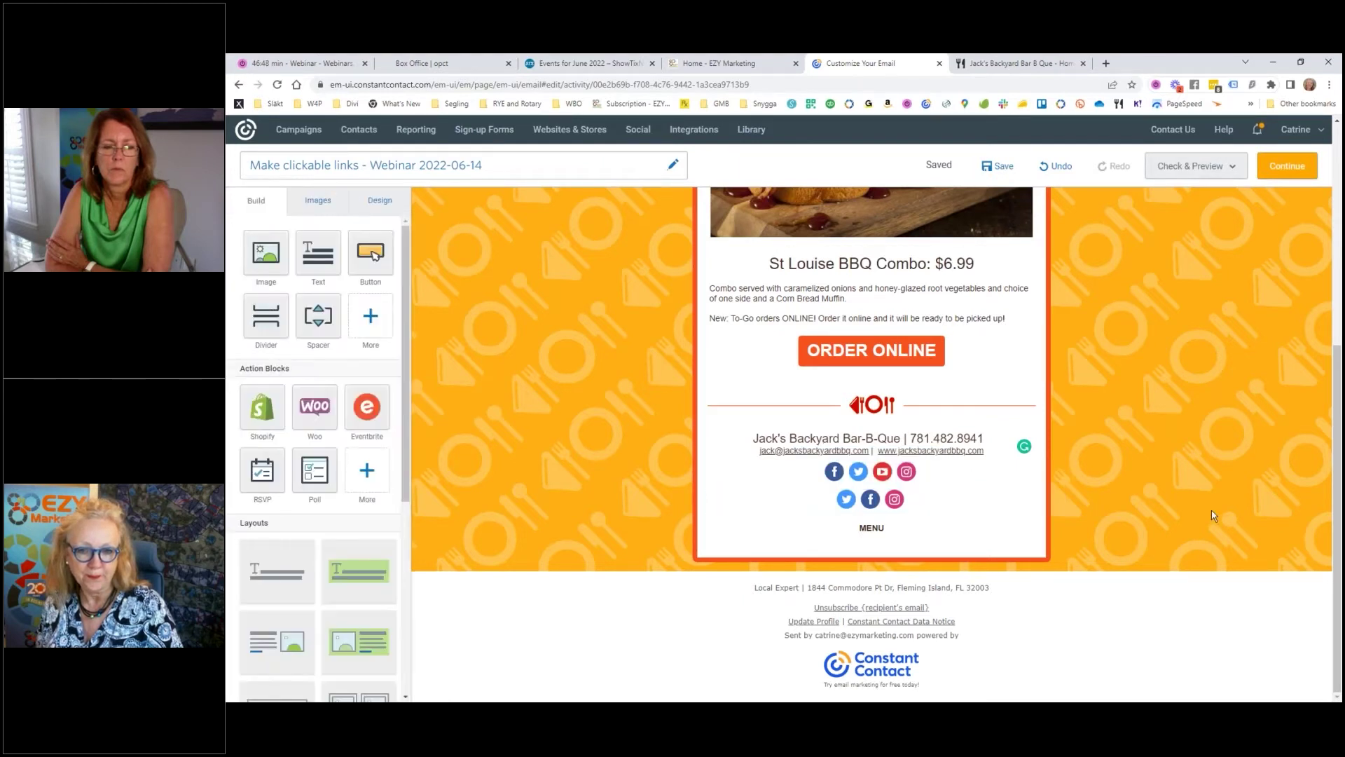
# Delete the extra social block above the MENU text.
pyautogui.click(1013, 502)
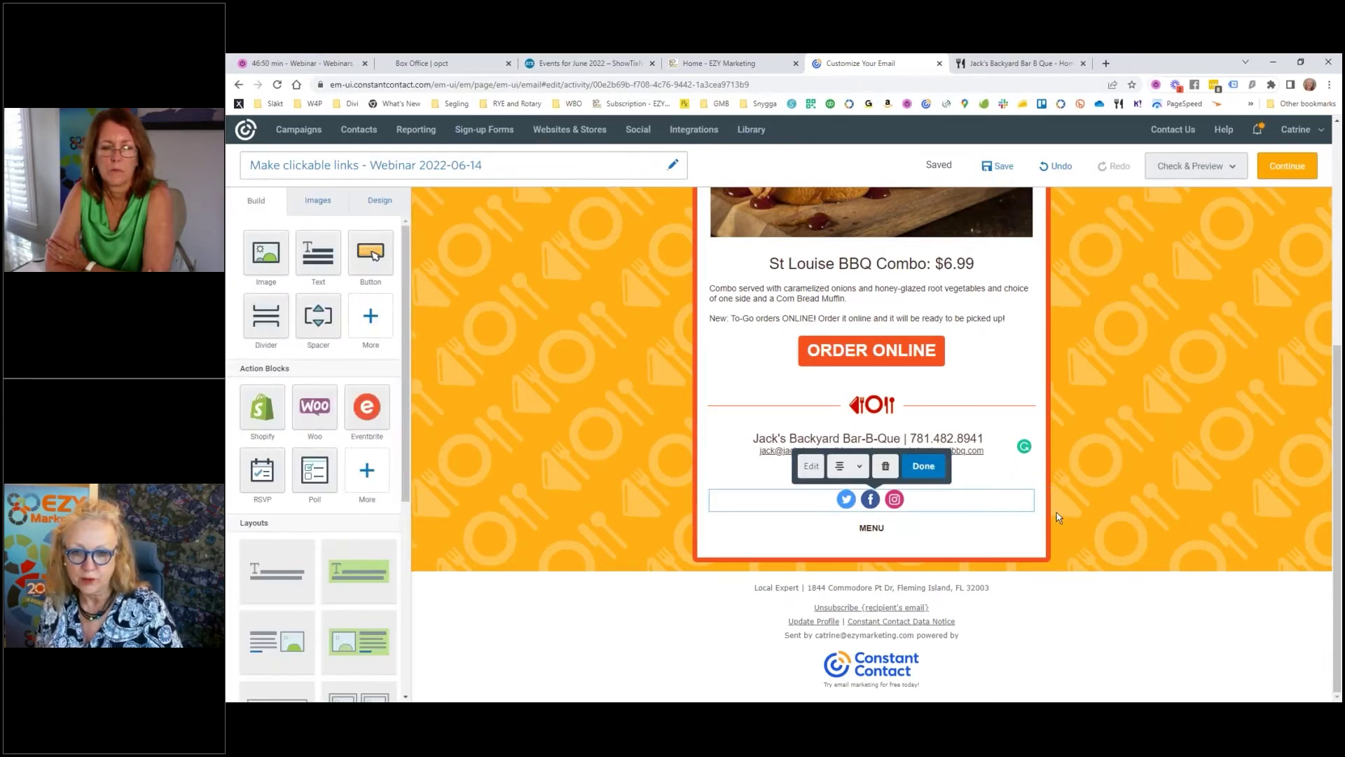
pyautogui.click(886, 466)
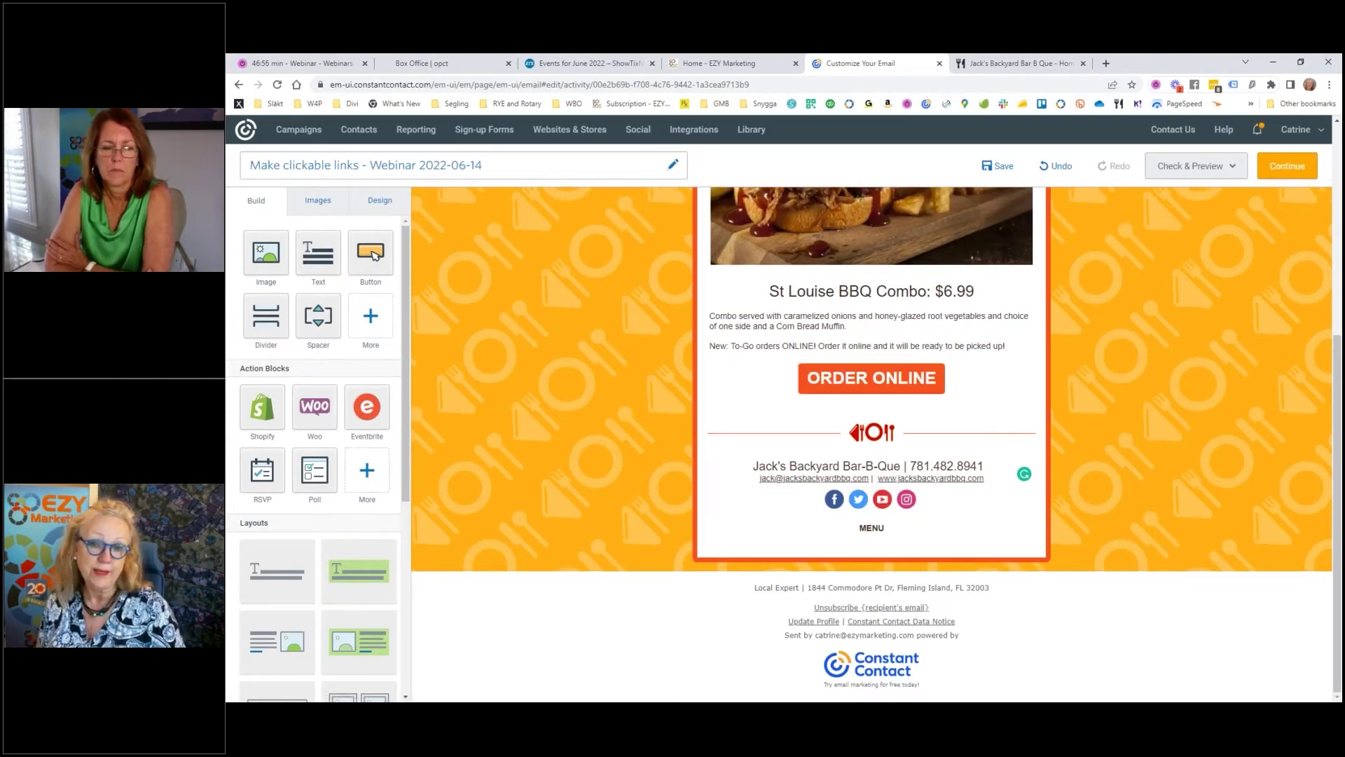
# Change the MENU text at the end of the email to DOWNLOAD OUR MENU.
pyautogui.click(889, 526)
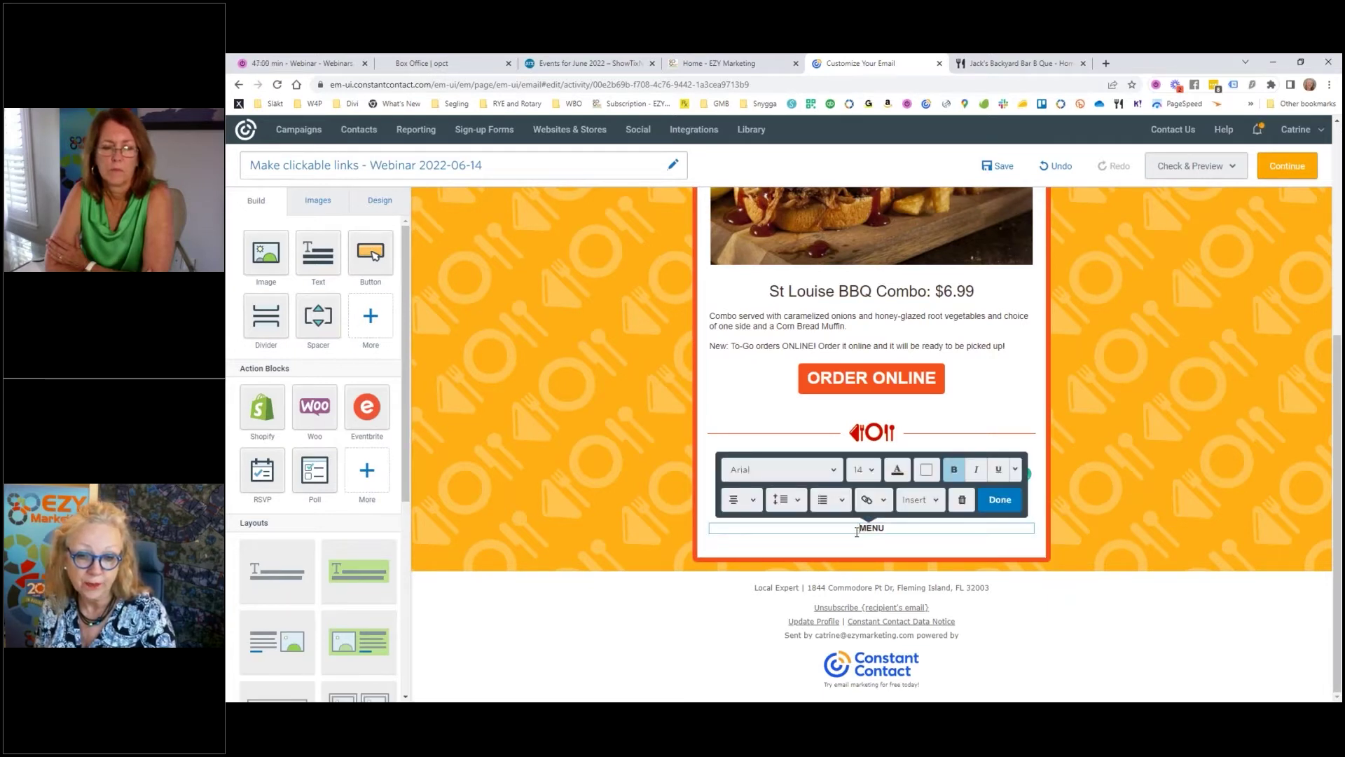
pyautogui.doubleClick(856, 529)
pyautogui.click(857, 532)
pyautogui.write('DOWNLOAD')
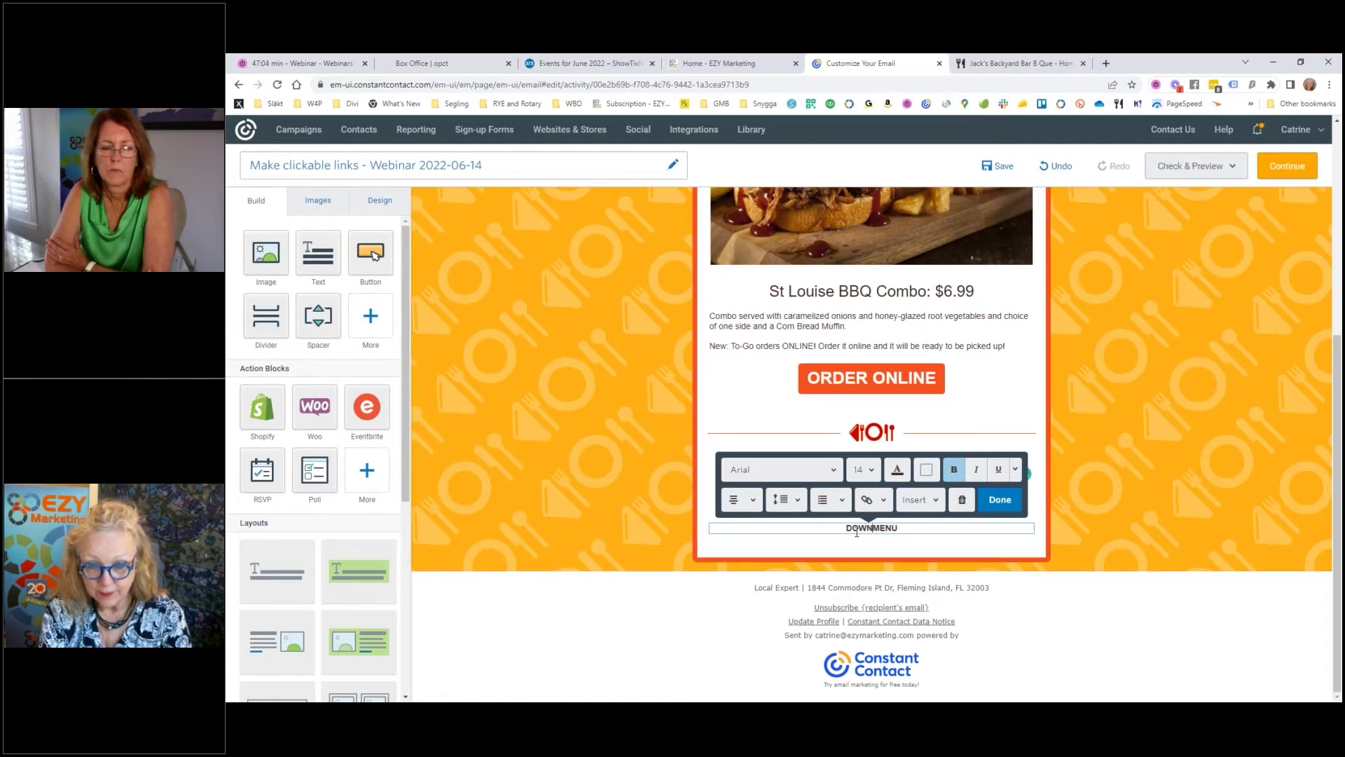
pyautogui.write(' OUR')
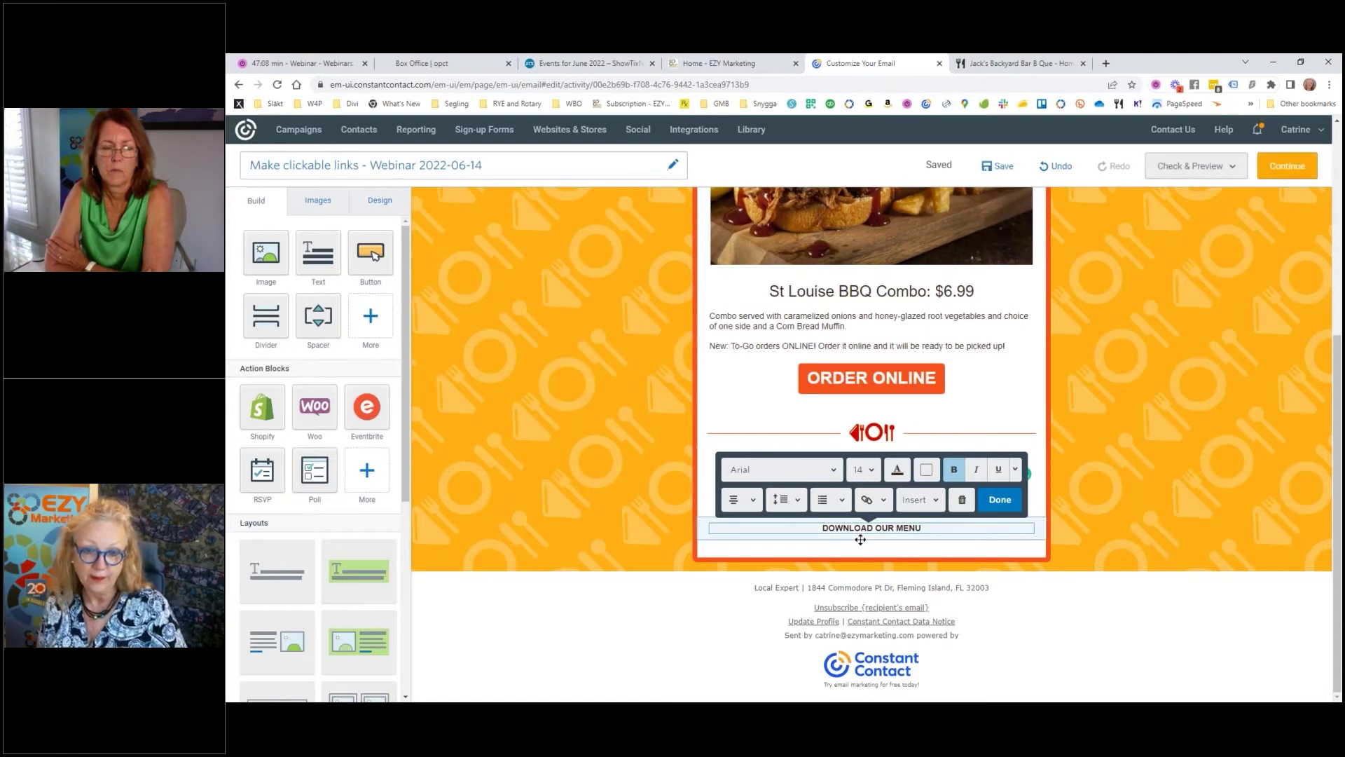
# Select the DOWNLOAD OUR MENU text and start inserting a document link on it.
pyautogui.moveTo(943, 530); pyautogui.dragTo(807, 532)
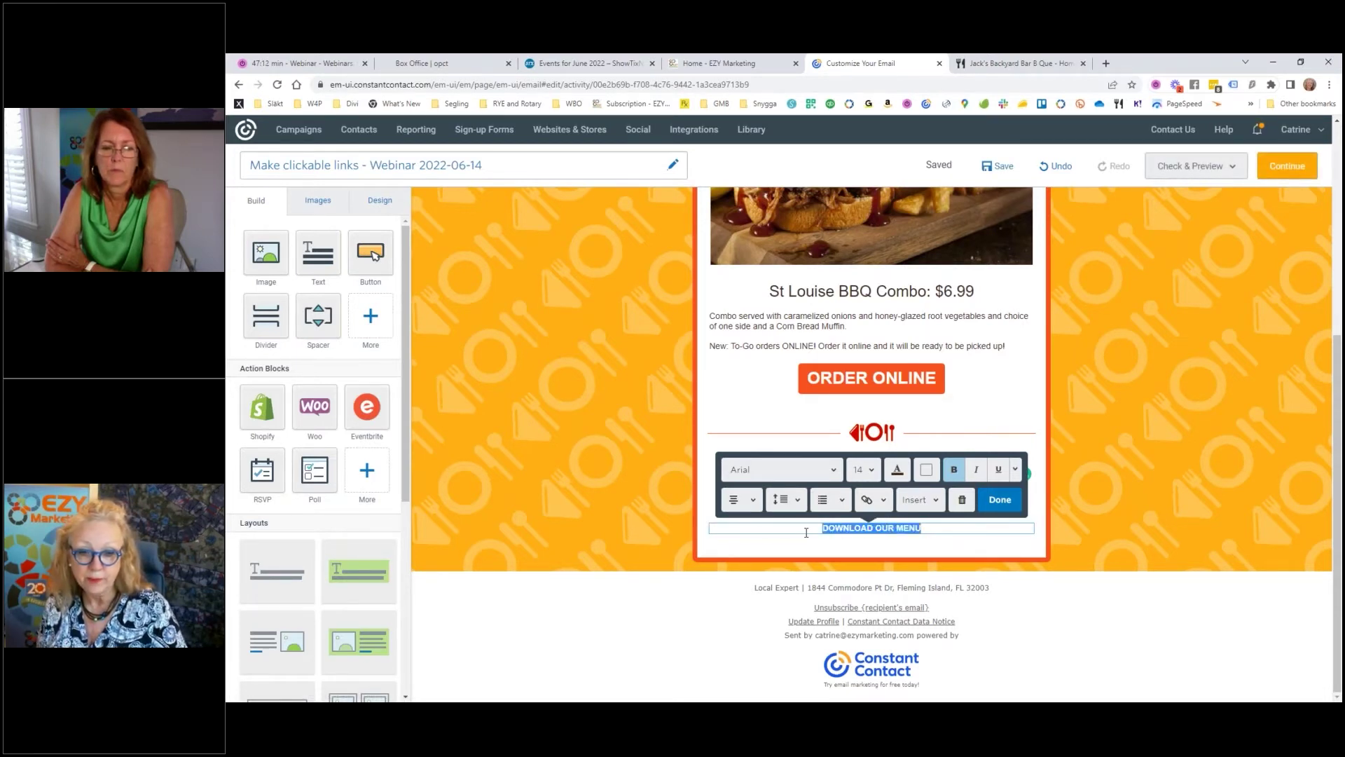
pyautogui.click(883, 501)
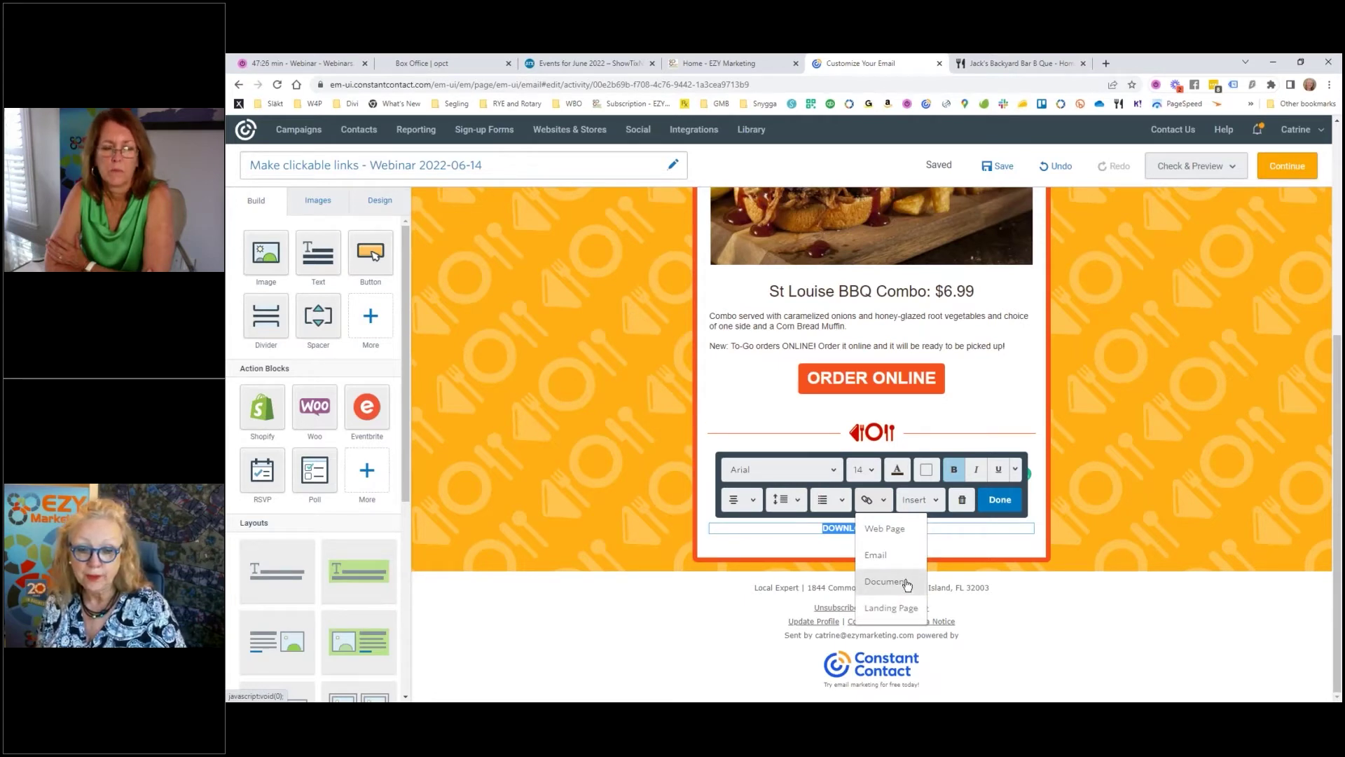
pyautogui.click(907, 584)
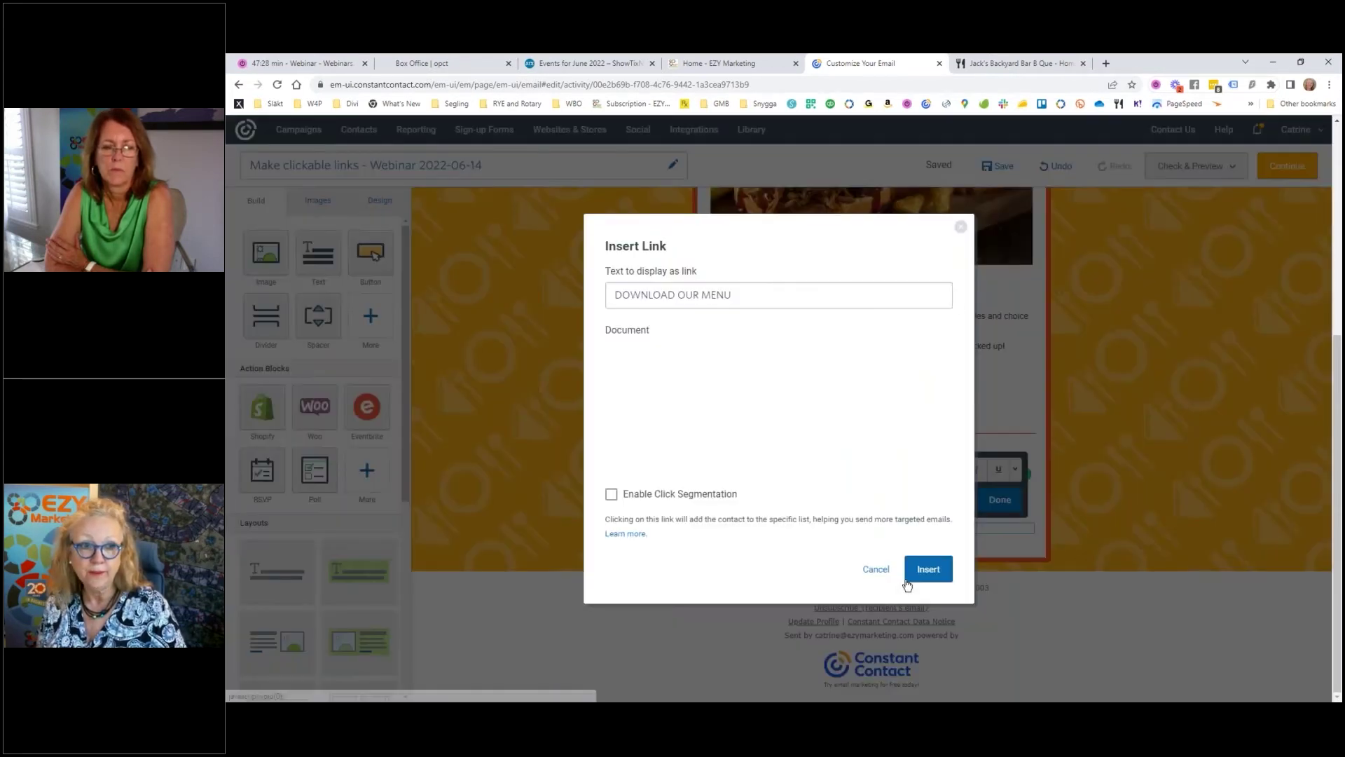
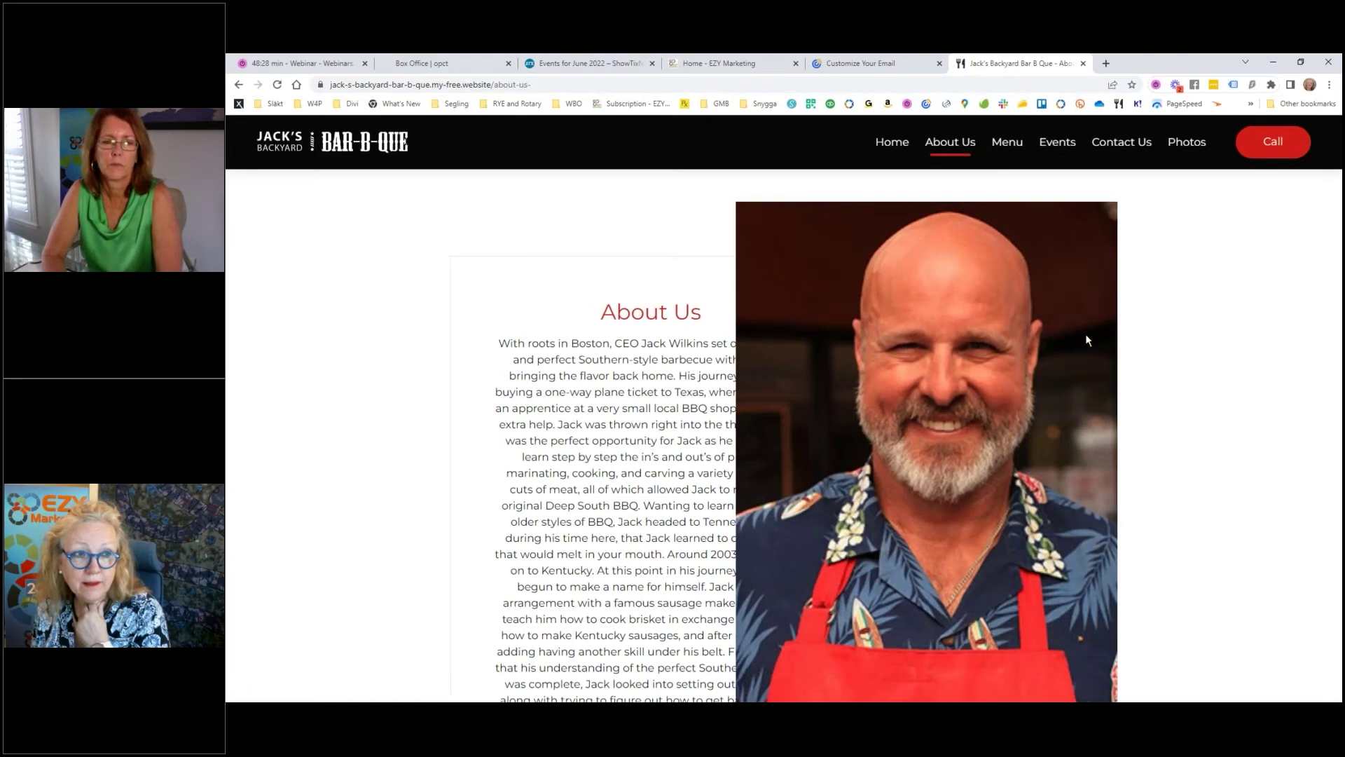
pyautogui.scroll(-10, 1093, 354)
pyautogui.scroll(10, 1083, 351)
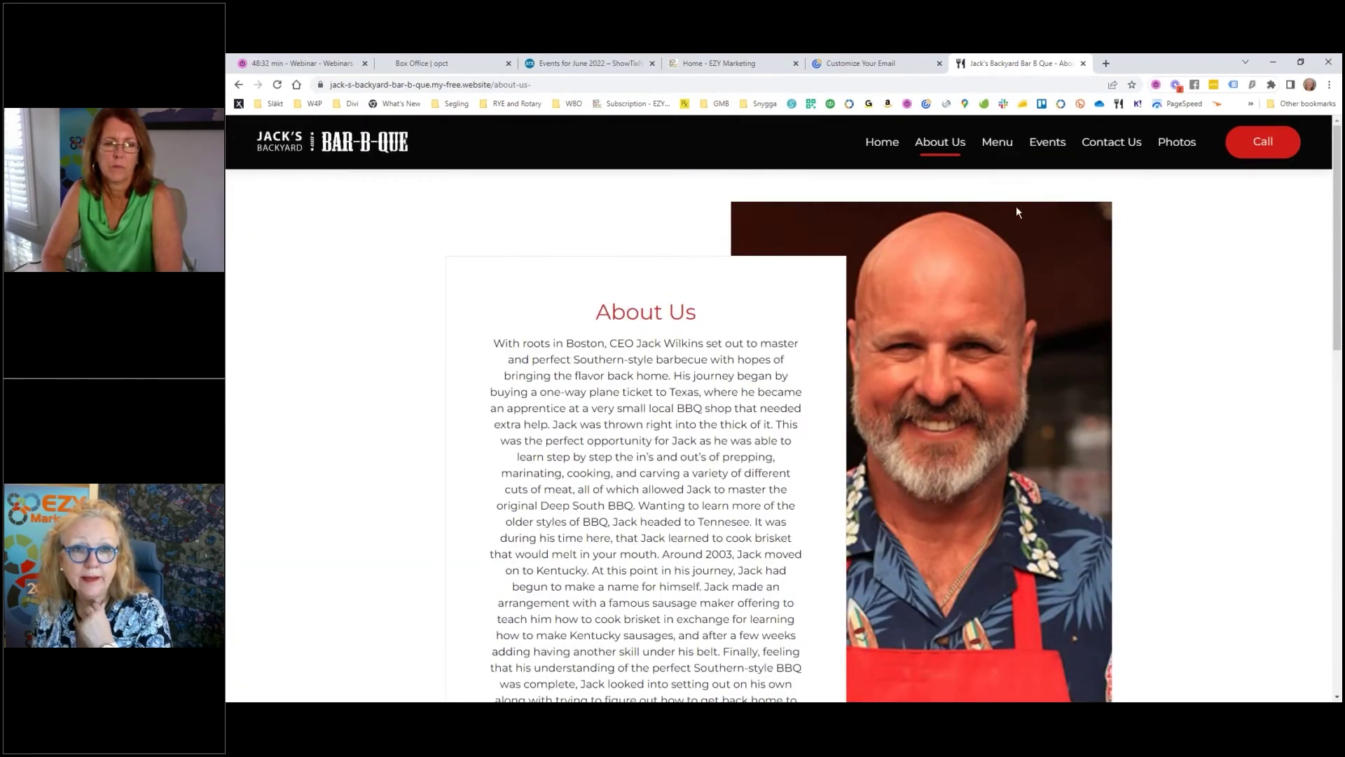
# On the EZY Marketing site's blog, open the post Digging Deep with Generation Groundworks and copy its page address.
pyautogui.click(743, 65)
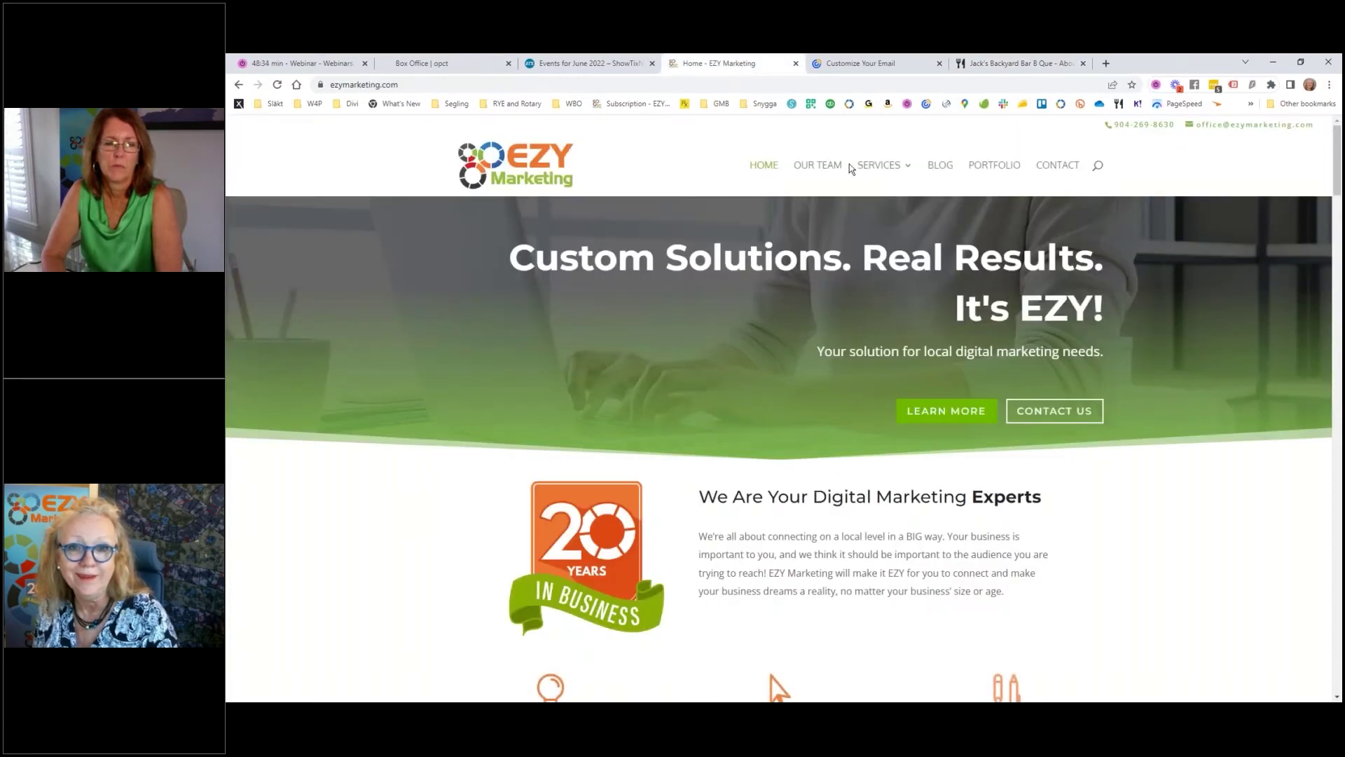
pyautogui.click(942, 168)
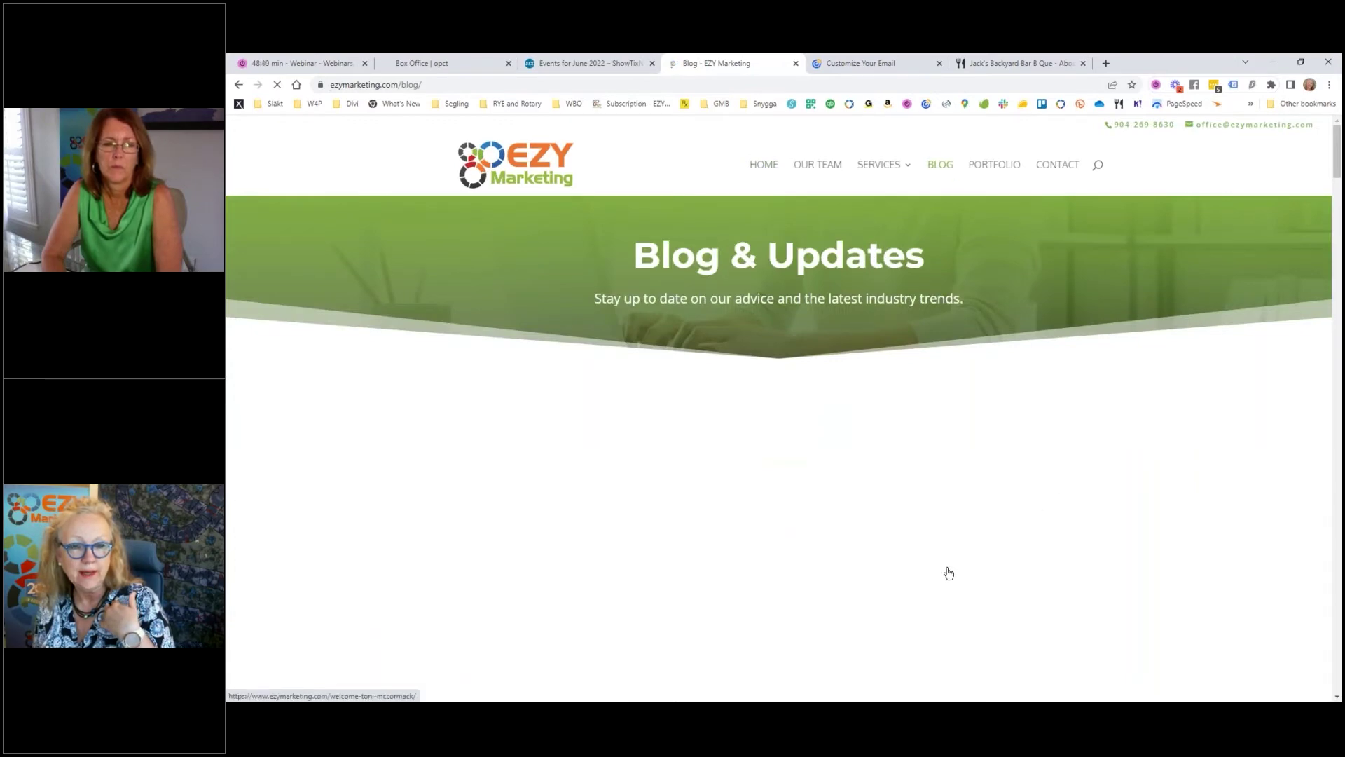
pyautogui.scroll(-3, 1103, 362)
pyautogui.scroll(-1, 1106, 371)
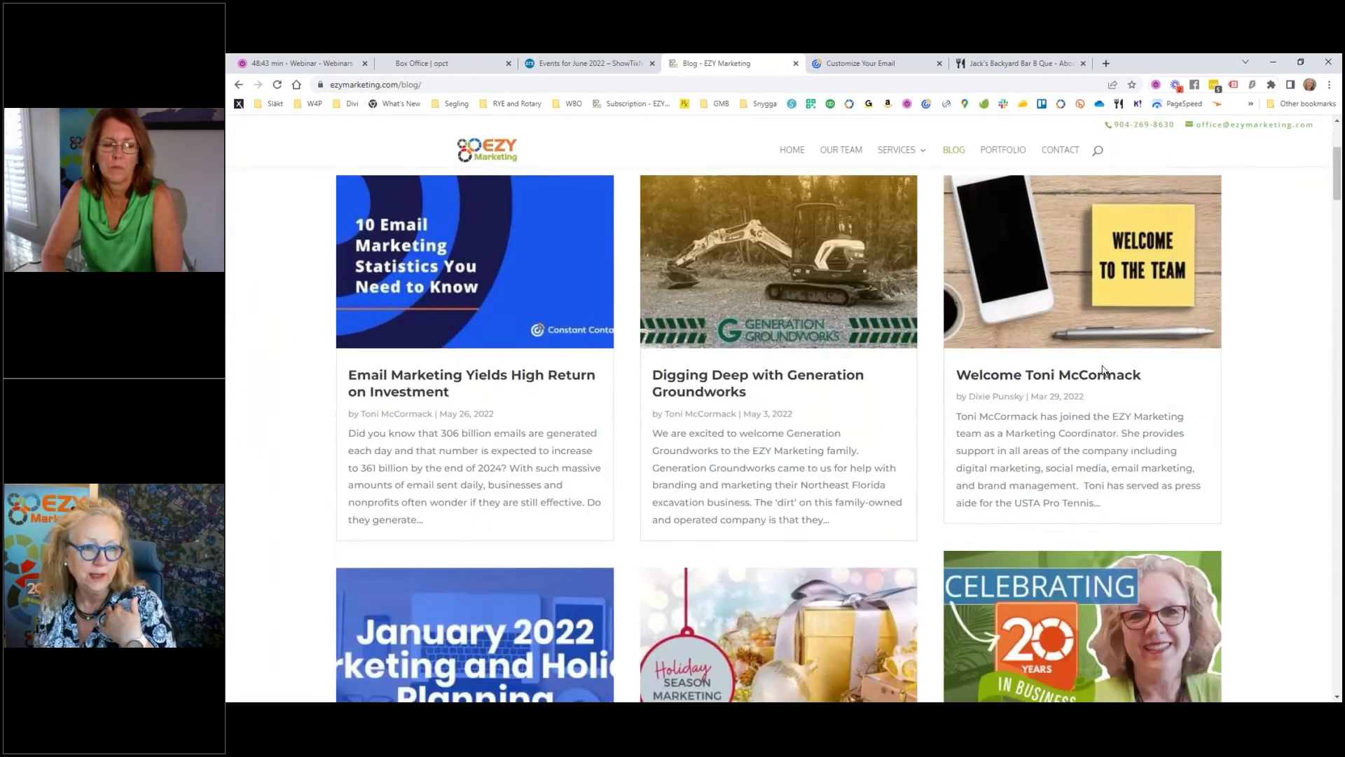
pyautogui.click(793, 382)
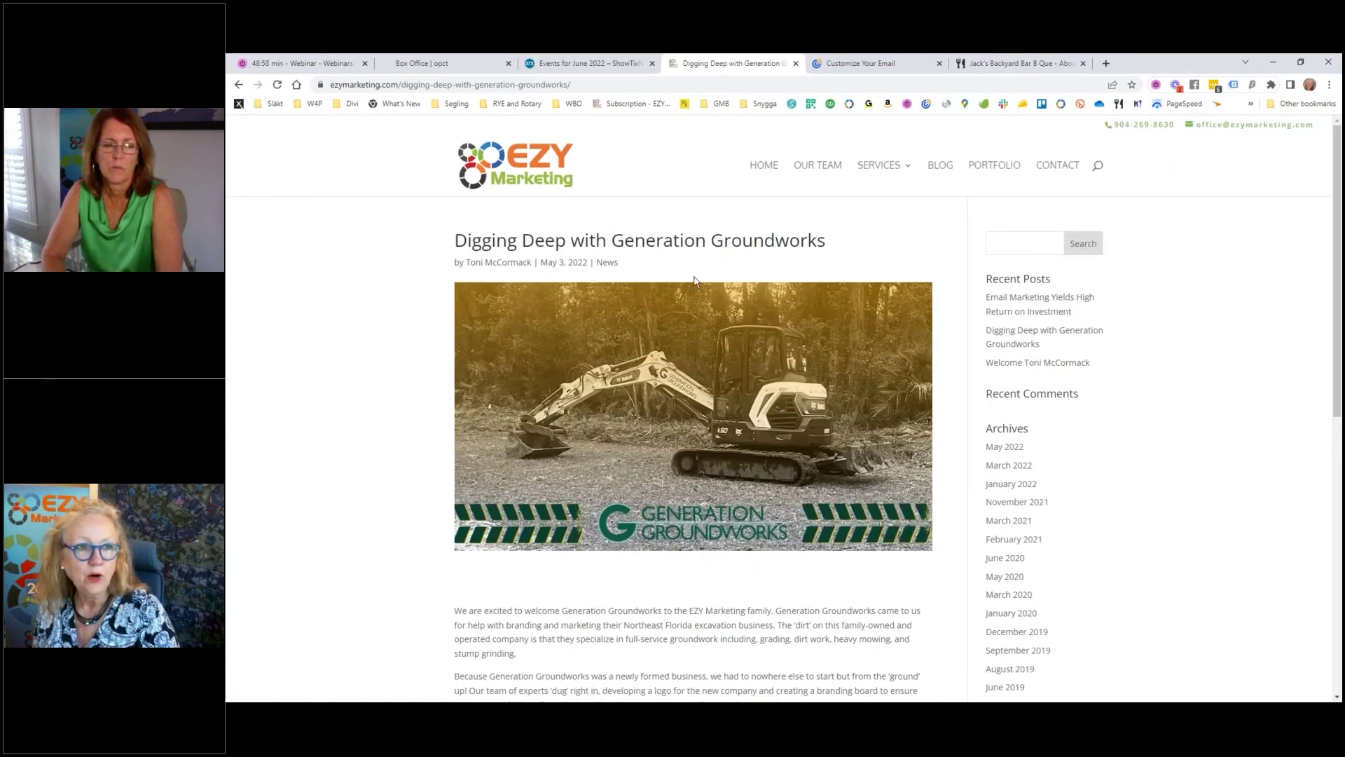
pyautogui.click(608, 86)
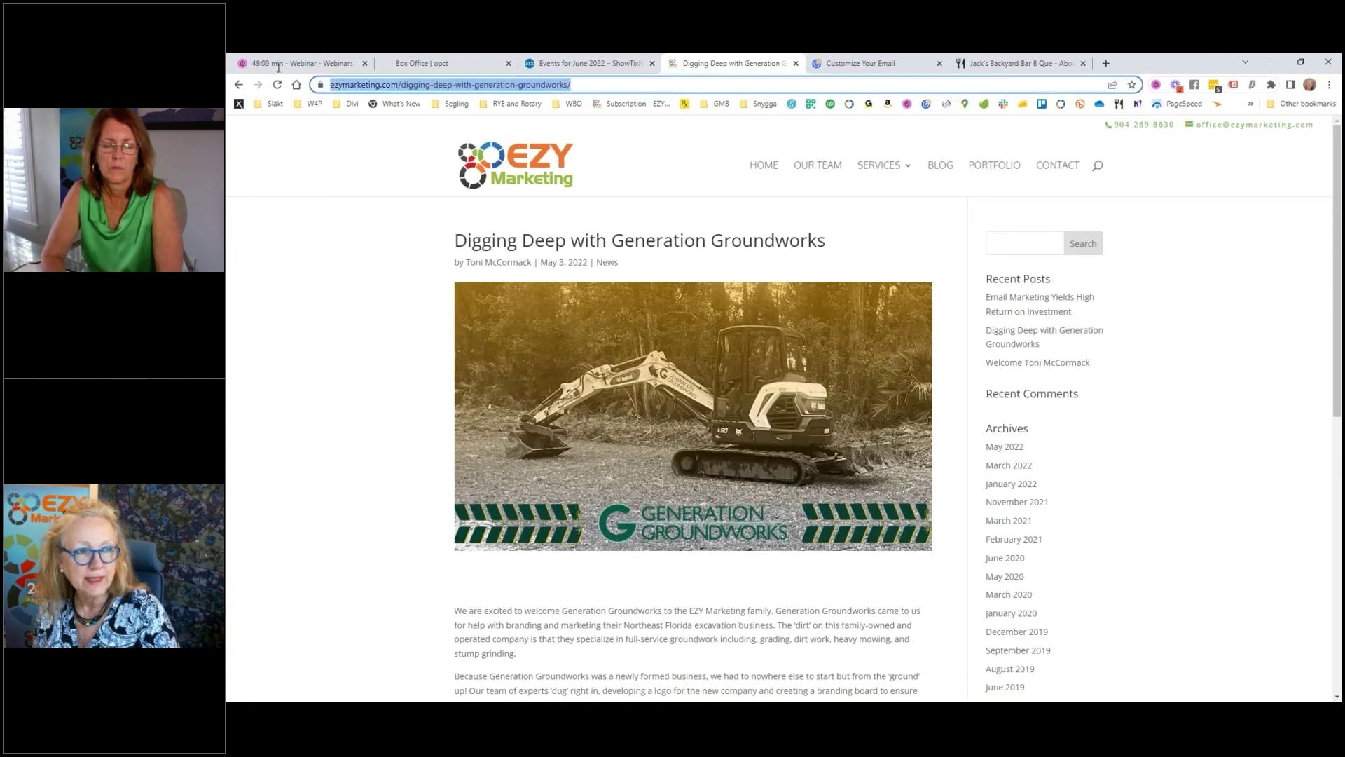
pyautogui.rightClick(453, 87)
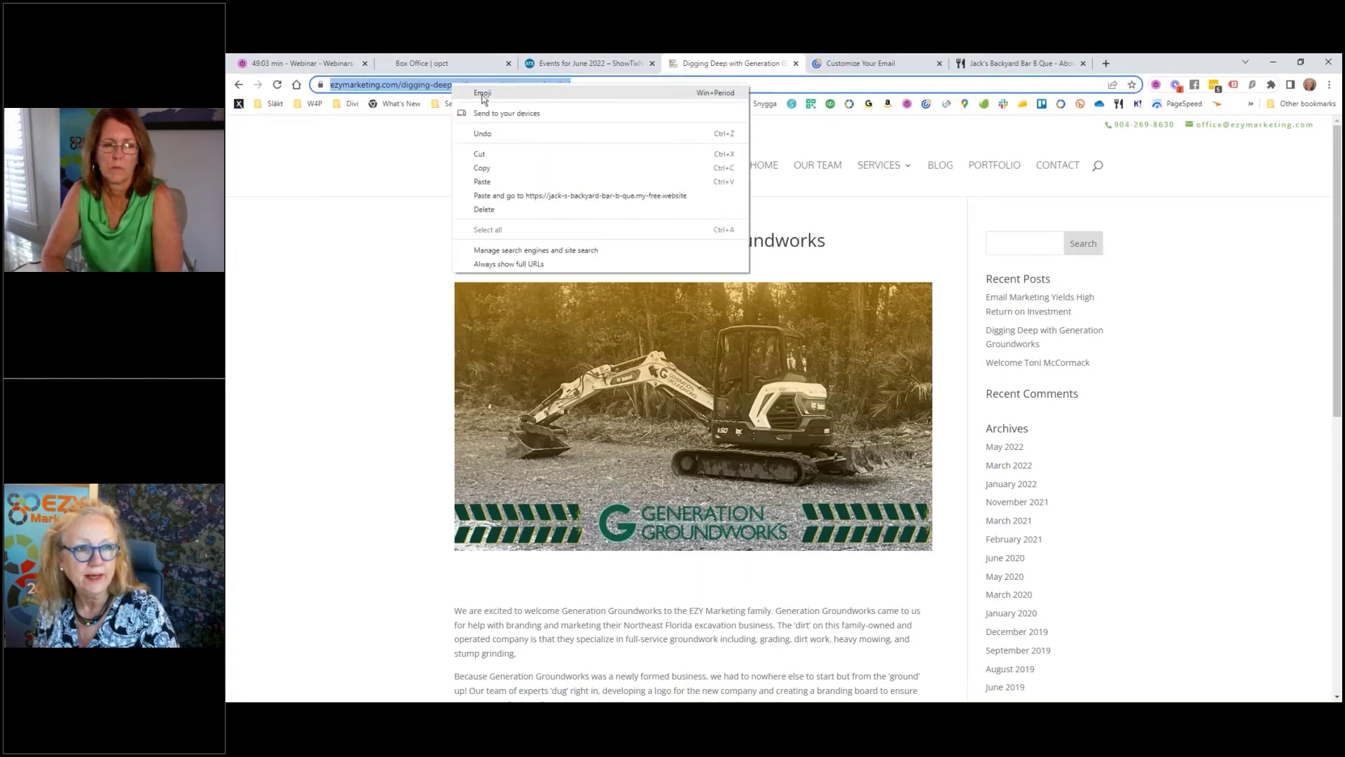
pyautogui.click(501, 175)
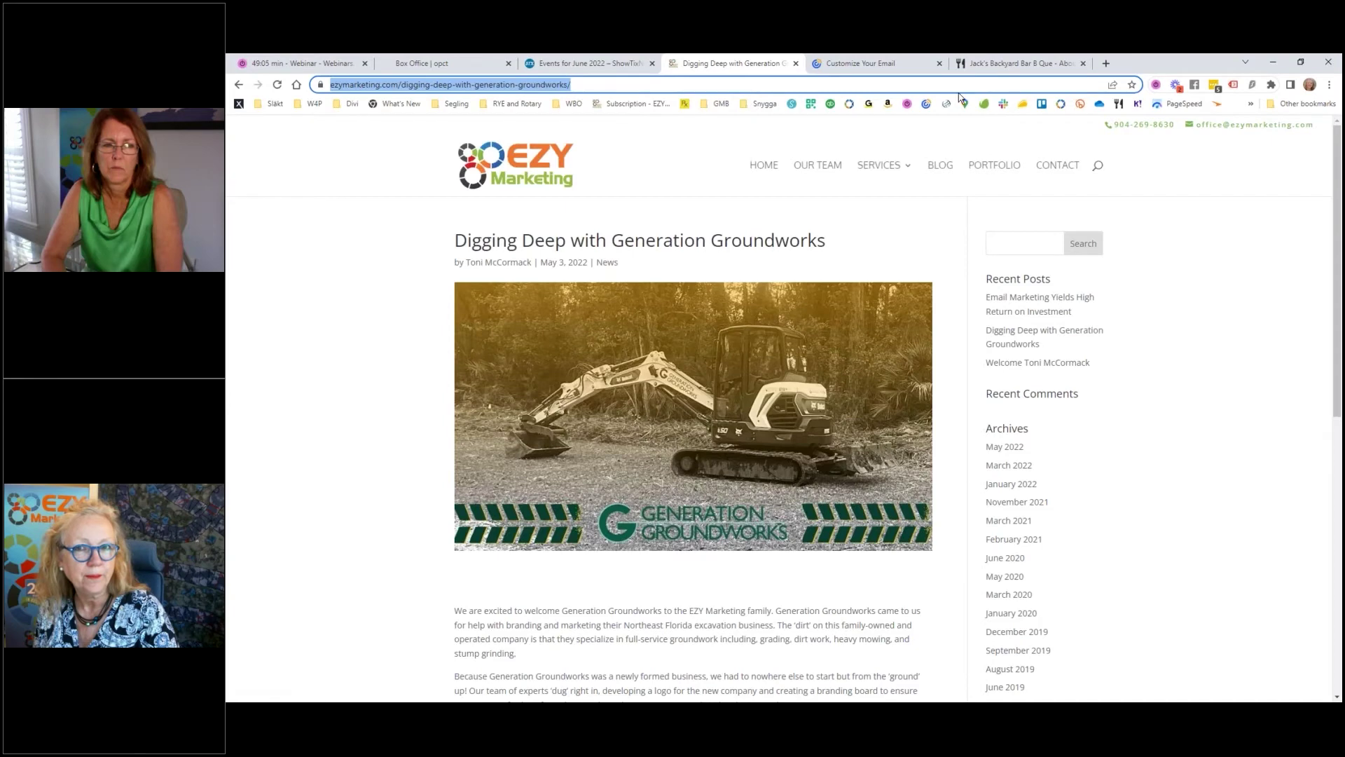
# Return to the Constant Contact email and add a Read More block between the ORDER ONLINE button and the divider.
pyautogui.click(1023, 63)
pyautogui.click(911, 64)
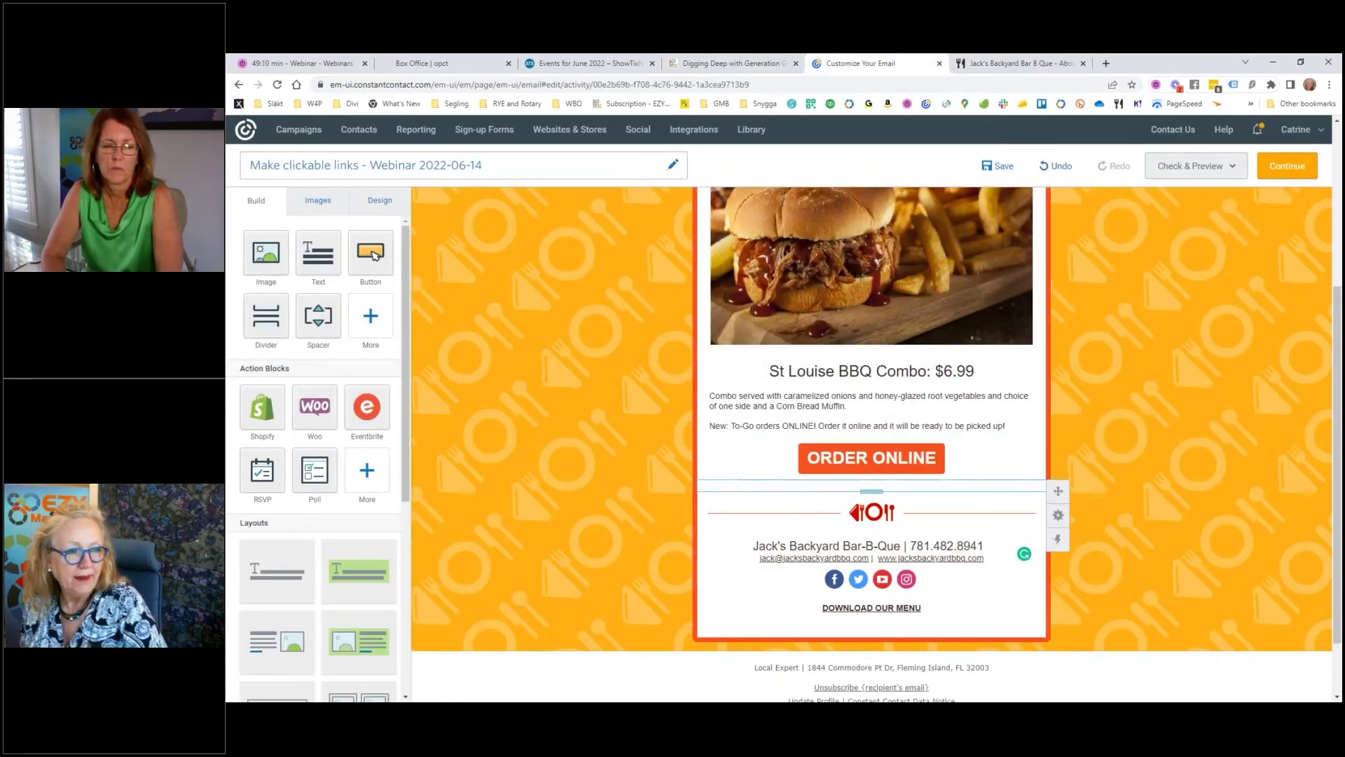
pyautogui.click(372, 313)
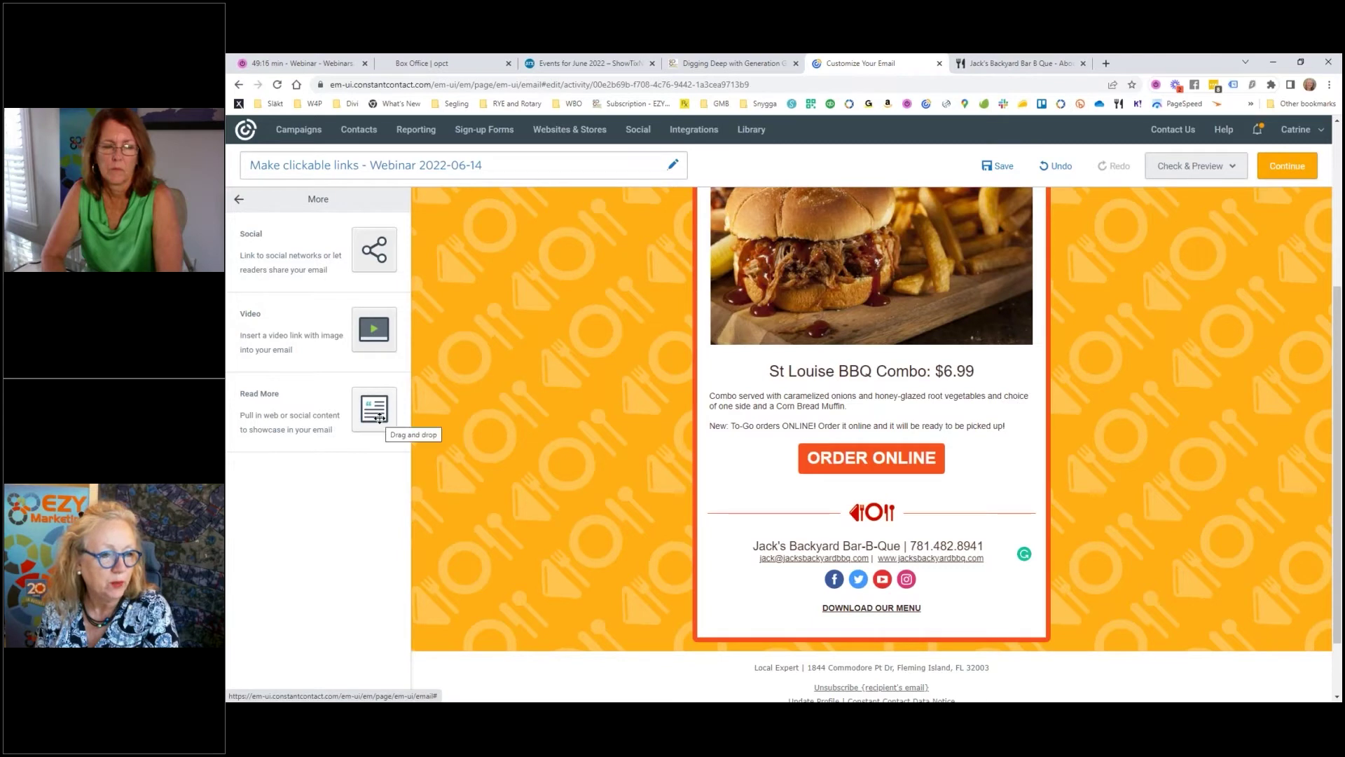
pyautogui.moveTo(374, 413); pyautogui.dragTo(864, 485)
pyautogui.scroll(-2, 1105, 429)
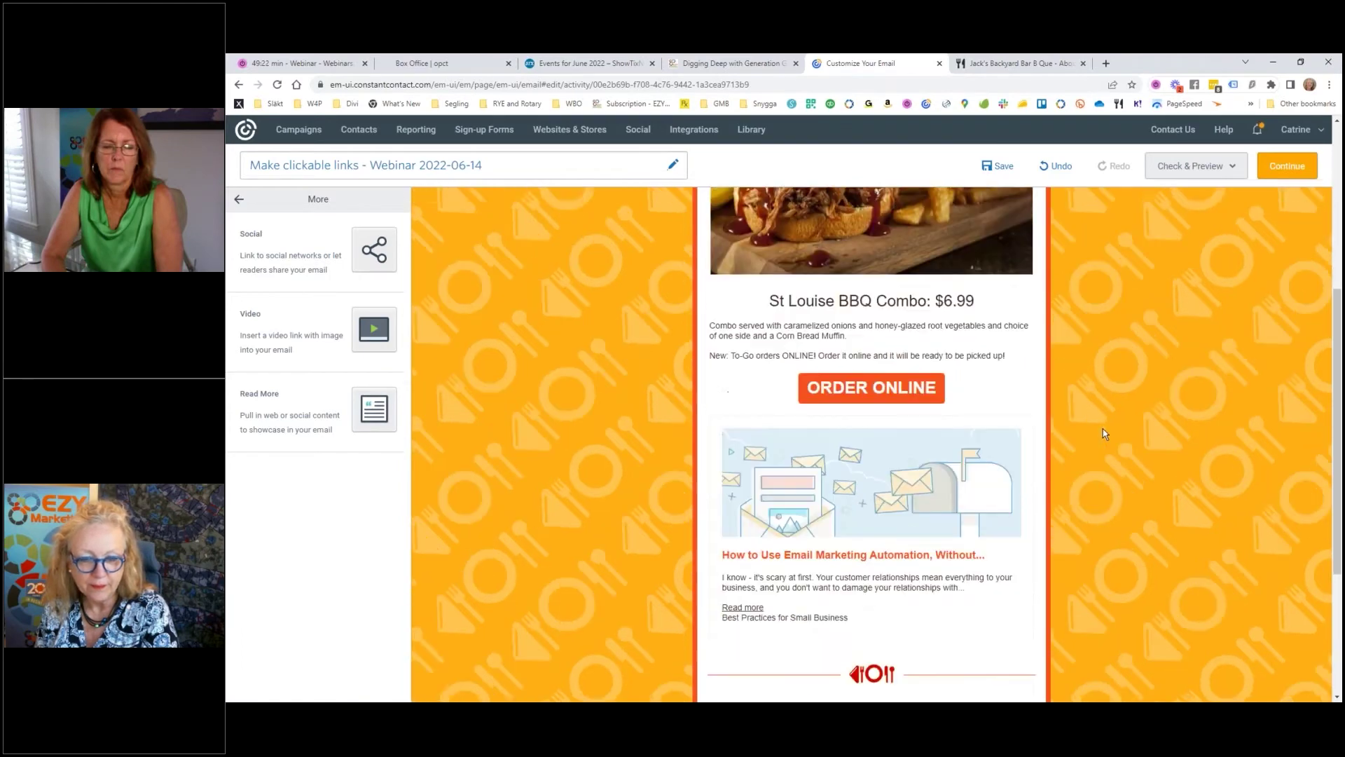
# Open the Read More block and paste the copied Digging Deep with Generation Groundworks post address as its link.
pyautogui.click(841, 300)
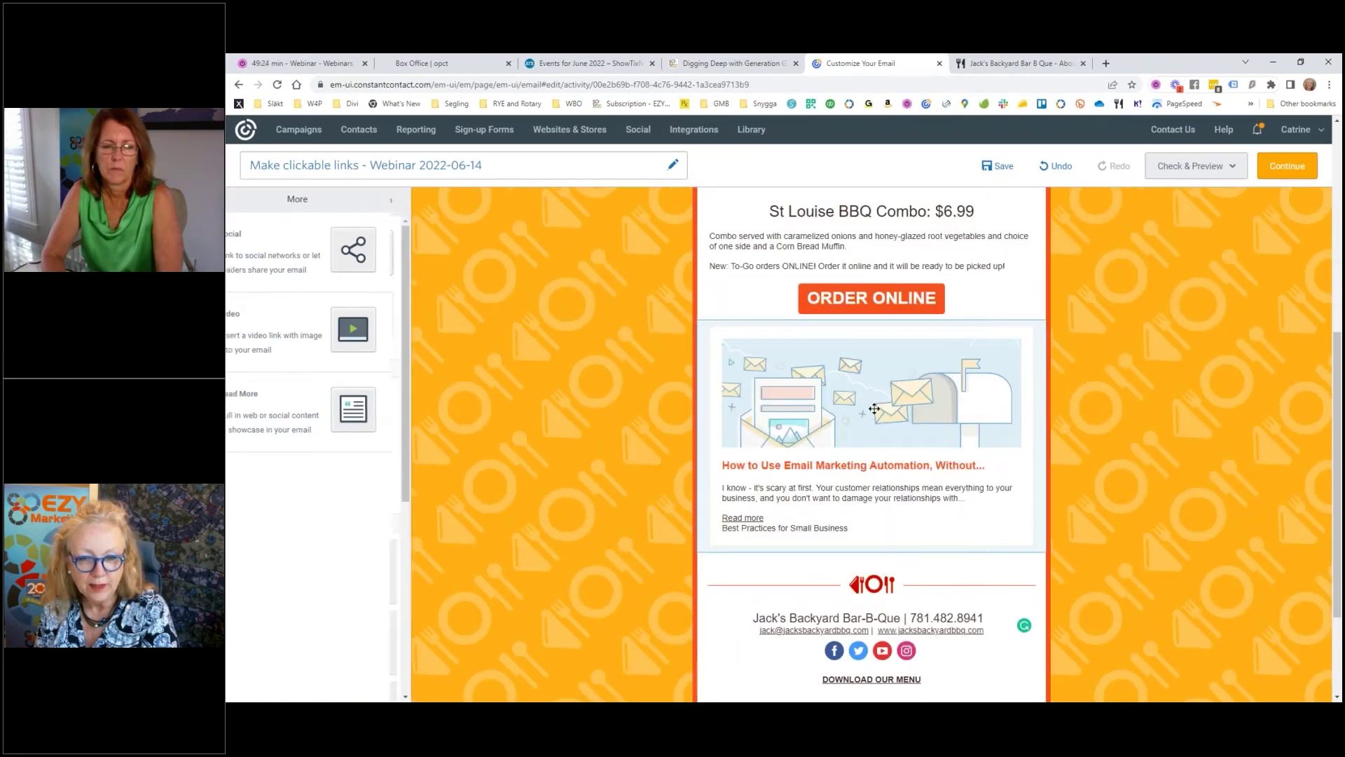
pyautogui.click(840, 300)
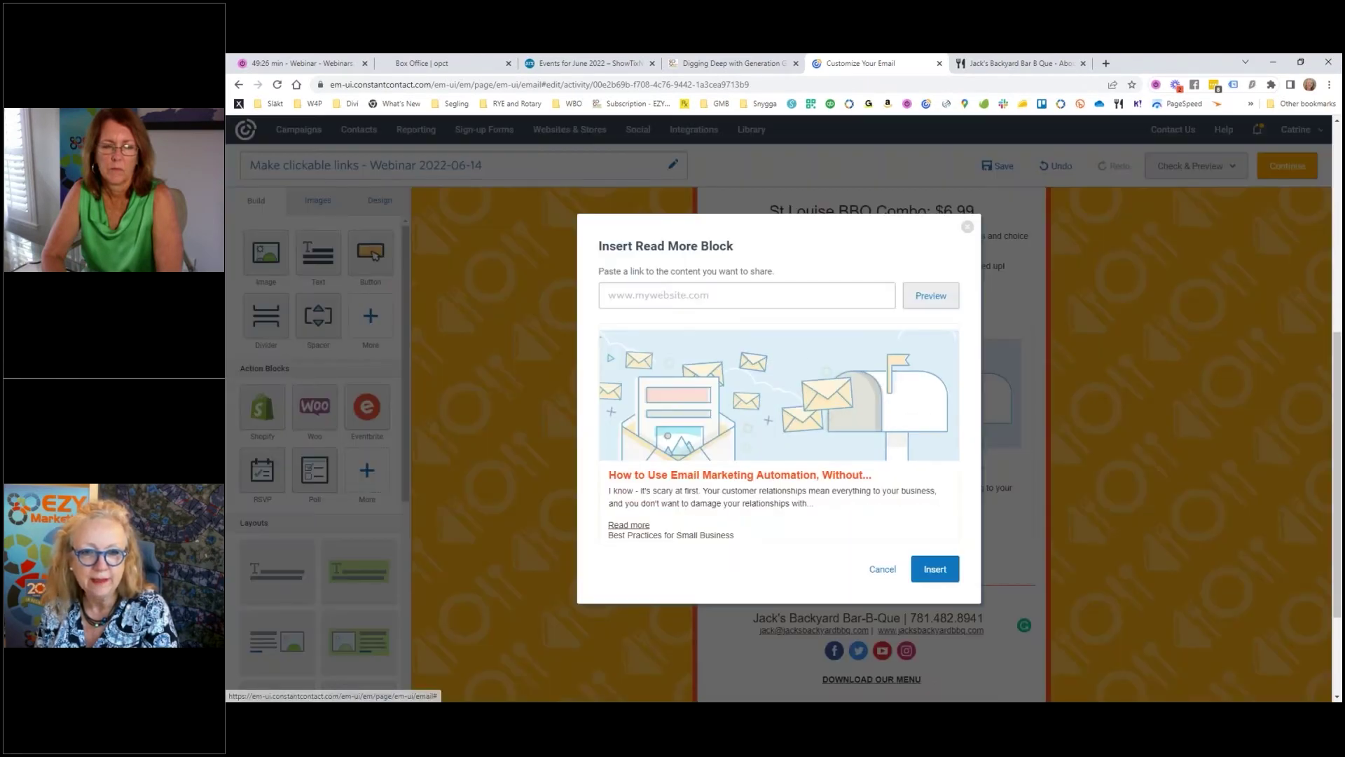
pyautogui.click(696, 296)
pyautogui.rightClick(624, 296)
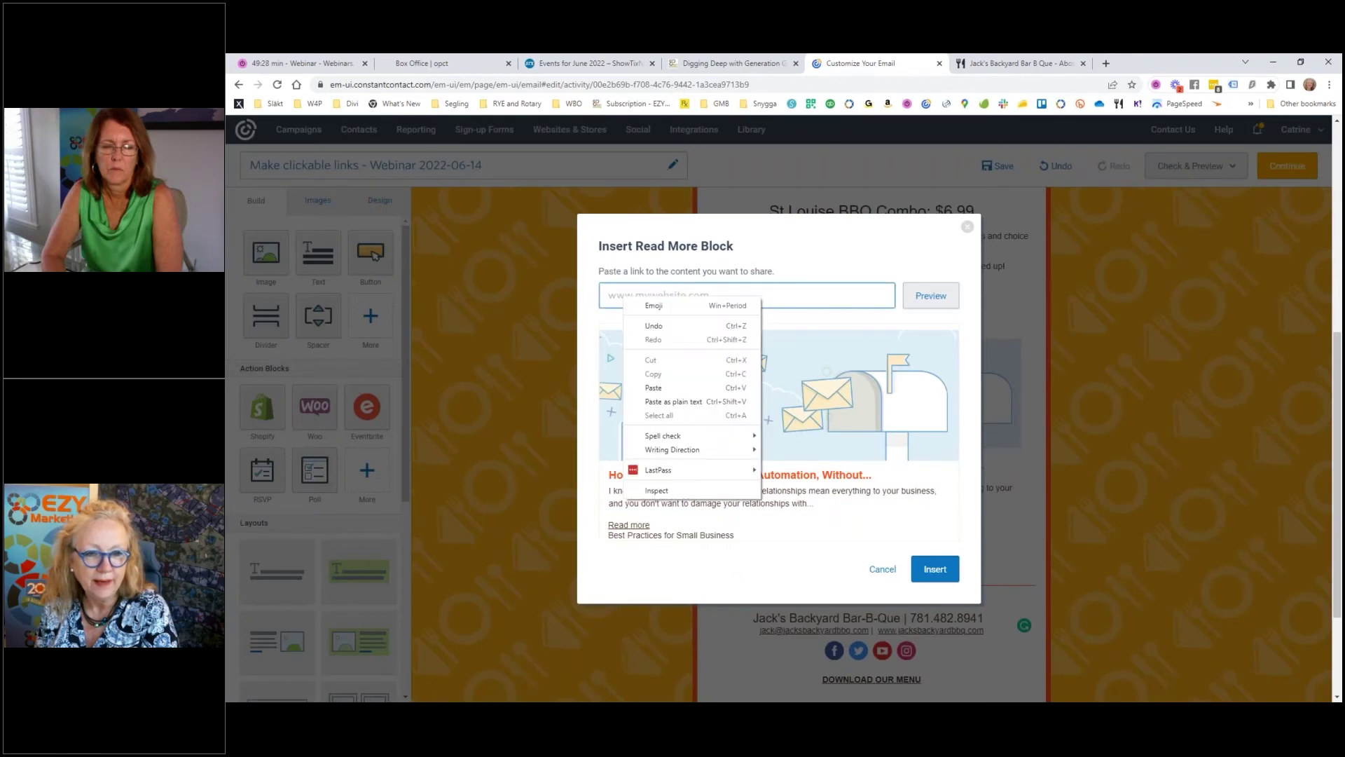
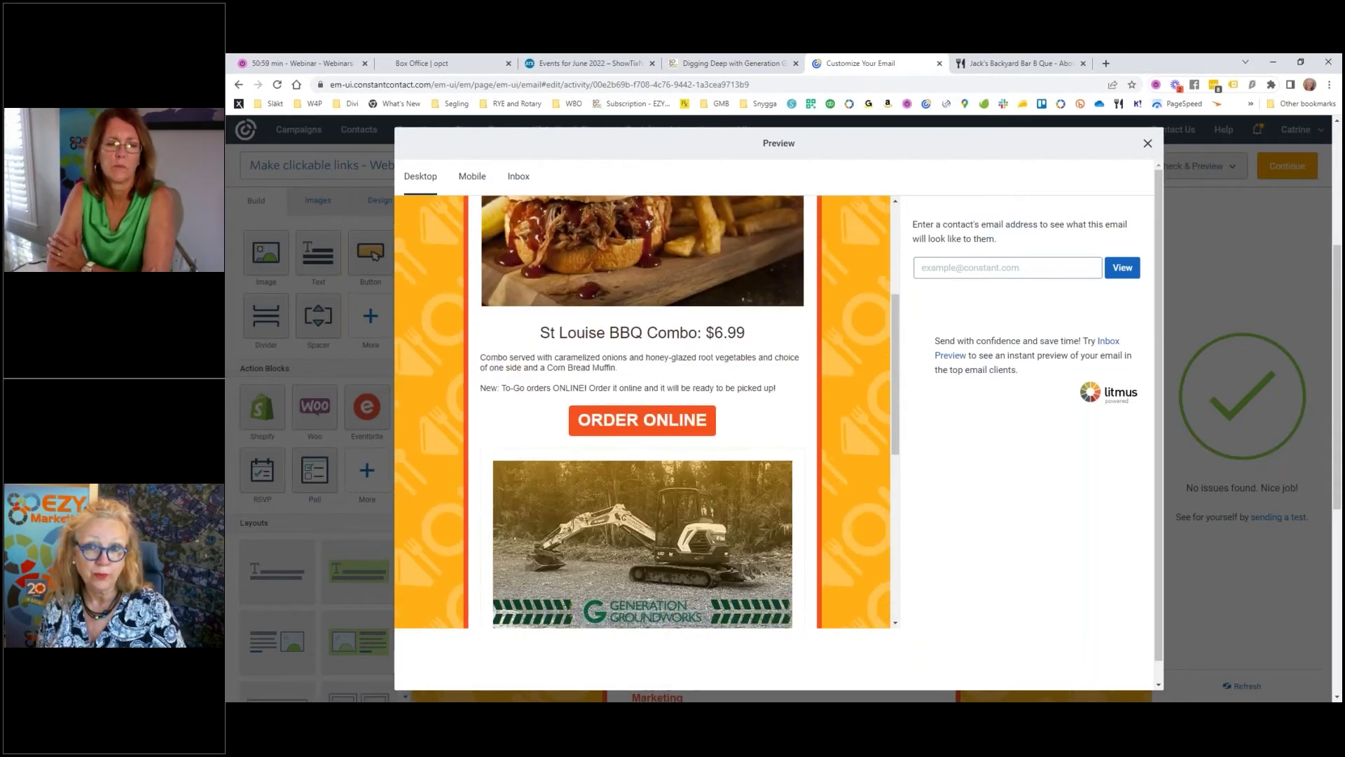
# Review the email preview in the desktop and mobile layouts down to the Read More block, and close the preview.
pyautogui.scroll(-7, 642, 413)
pyautogui.scroll(10, 642, 413)
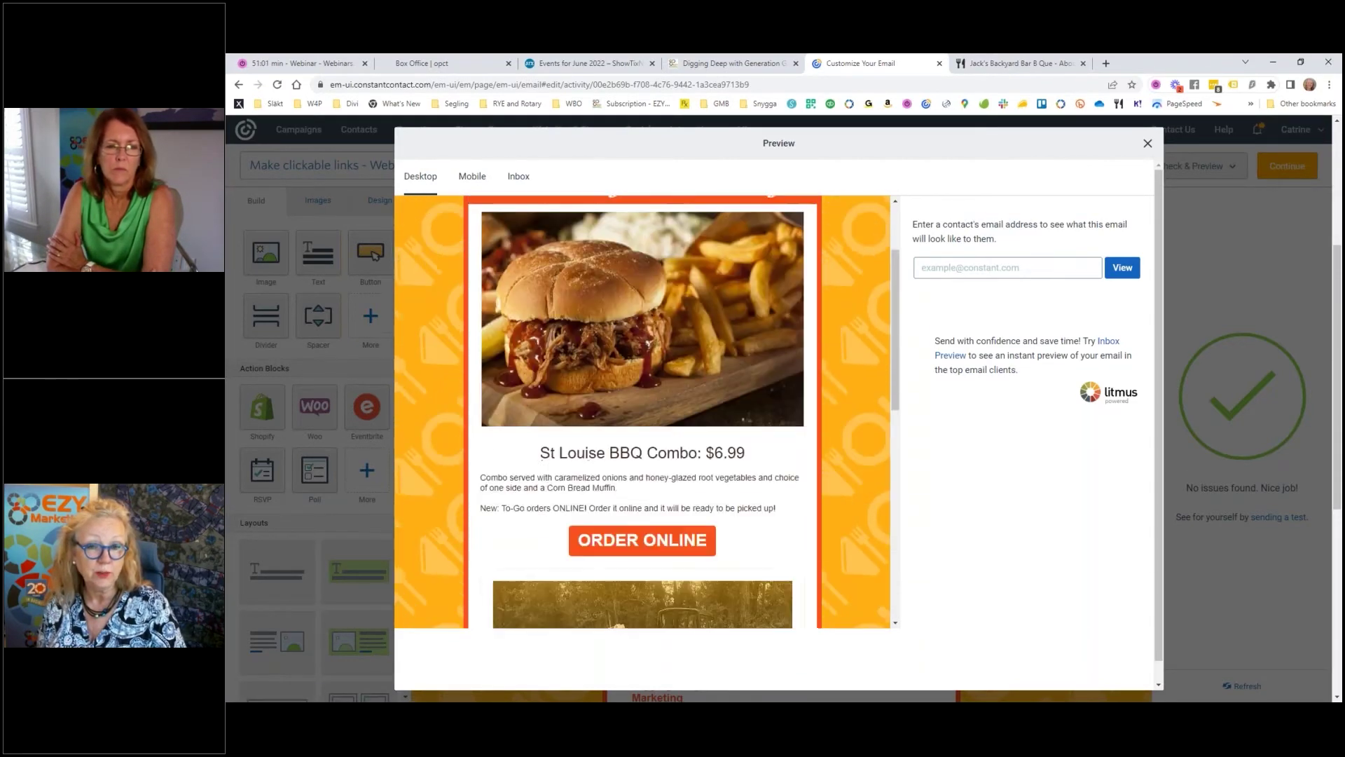
pyautogui.click(473, 179)
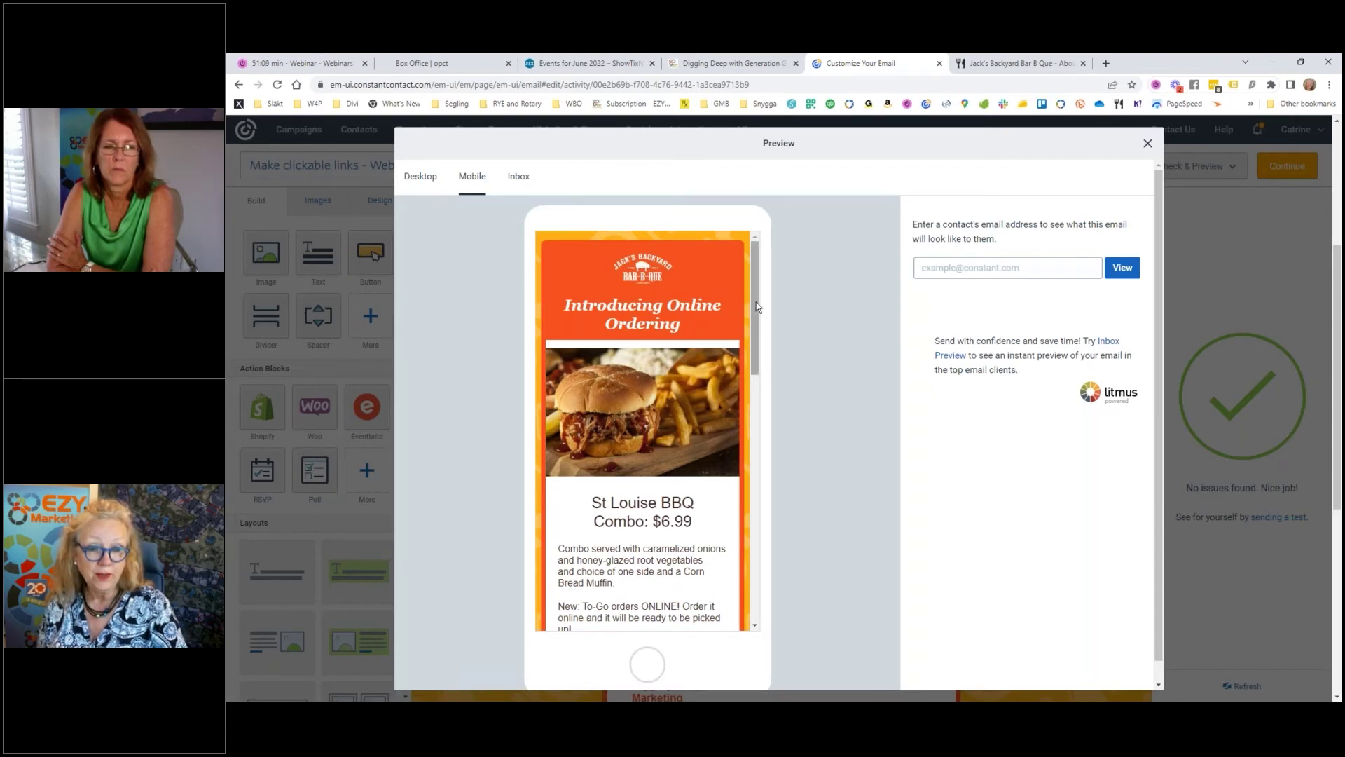
pyautogui.moveTo(755, 302); pyautogui.dragTo(760, 418)
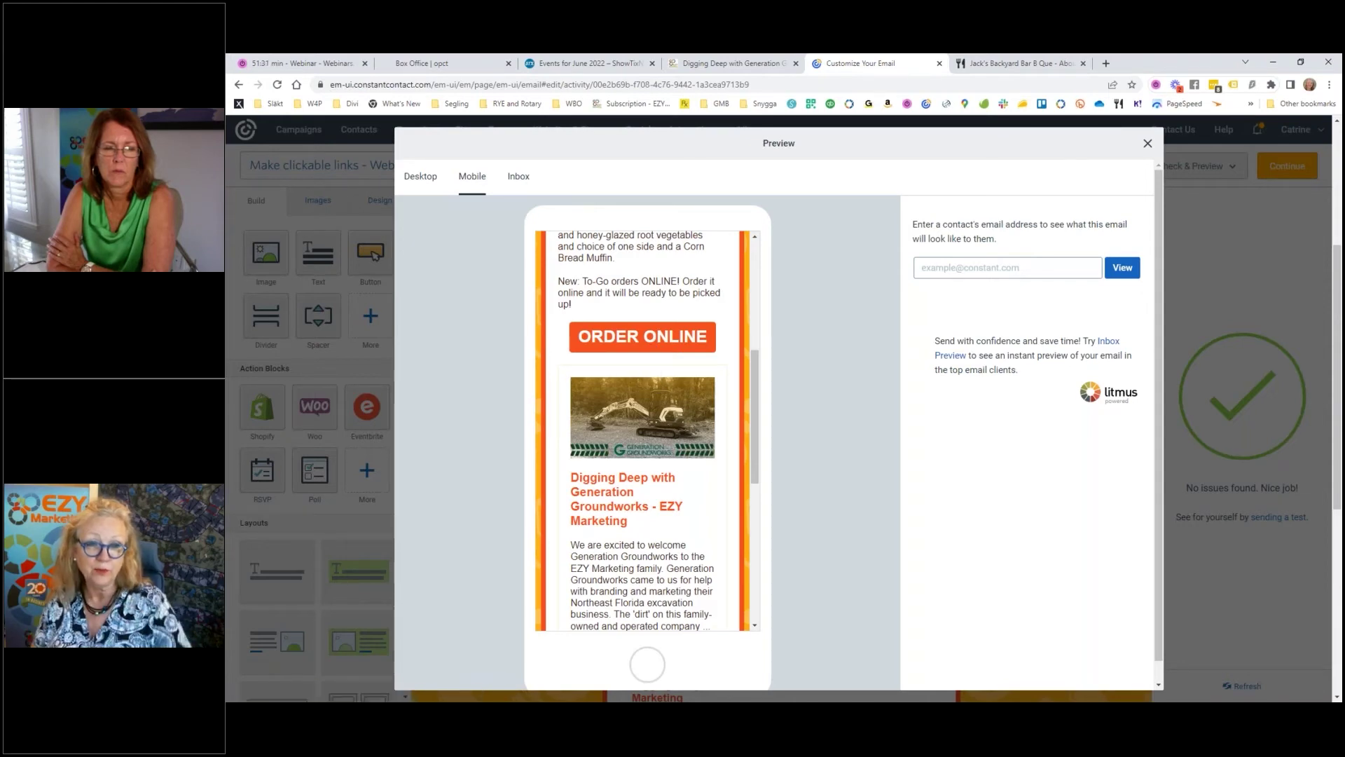
pyautogui.click(1149, 143)
# Insert a spacer between the ORDER ONLINE button and the Read More block and set its height to 85.
pyautogui.scroll(-1, 1072, 451)
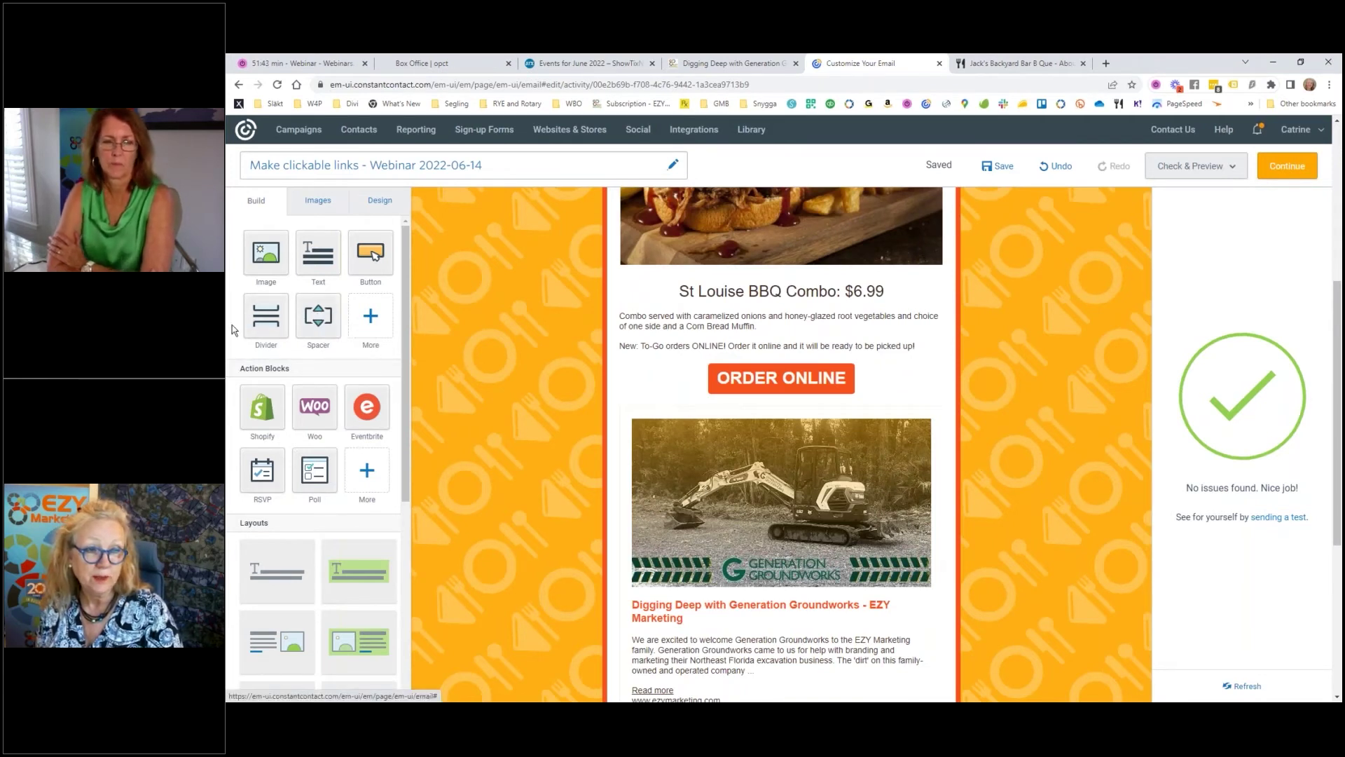
pyautogui.moveTo(318, 316); pyautogui.dragTo(756, 408)
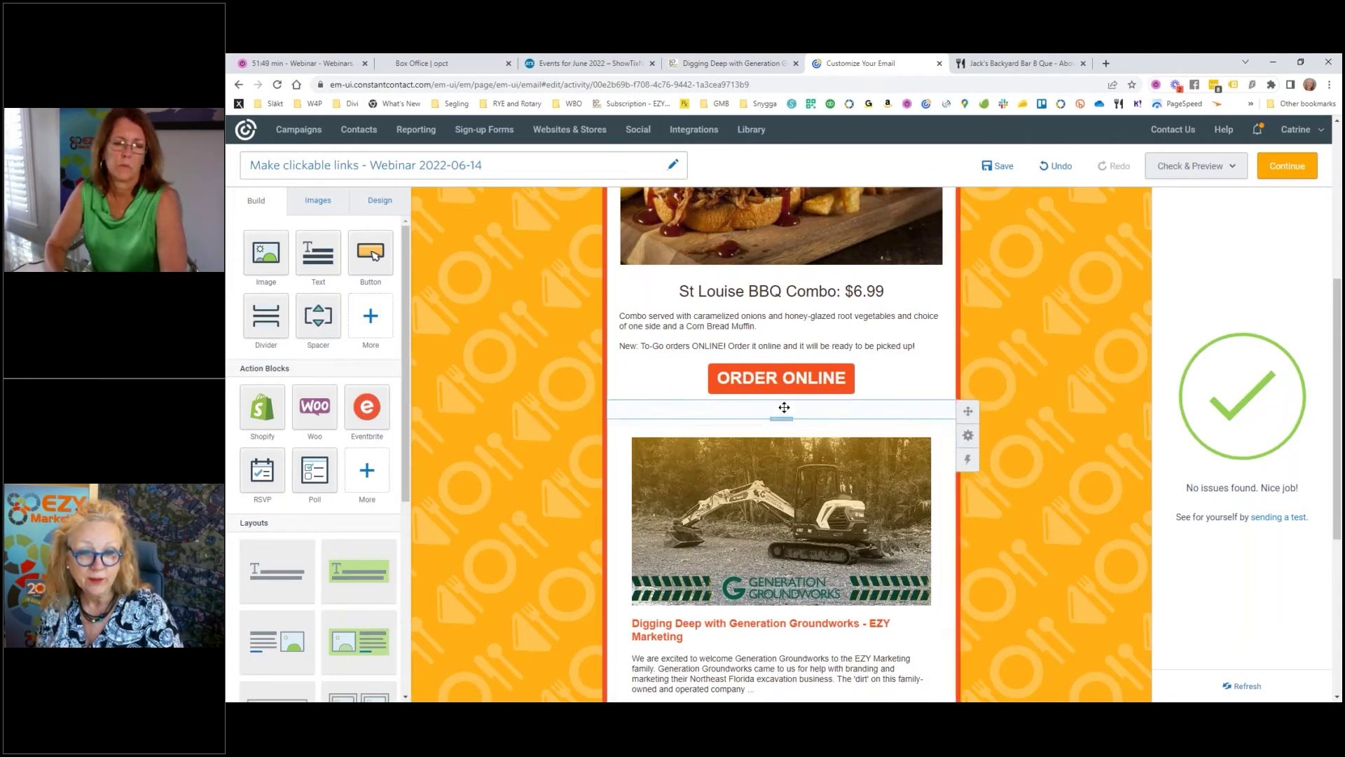
pyautogui.click(784, 407)
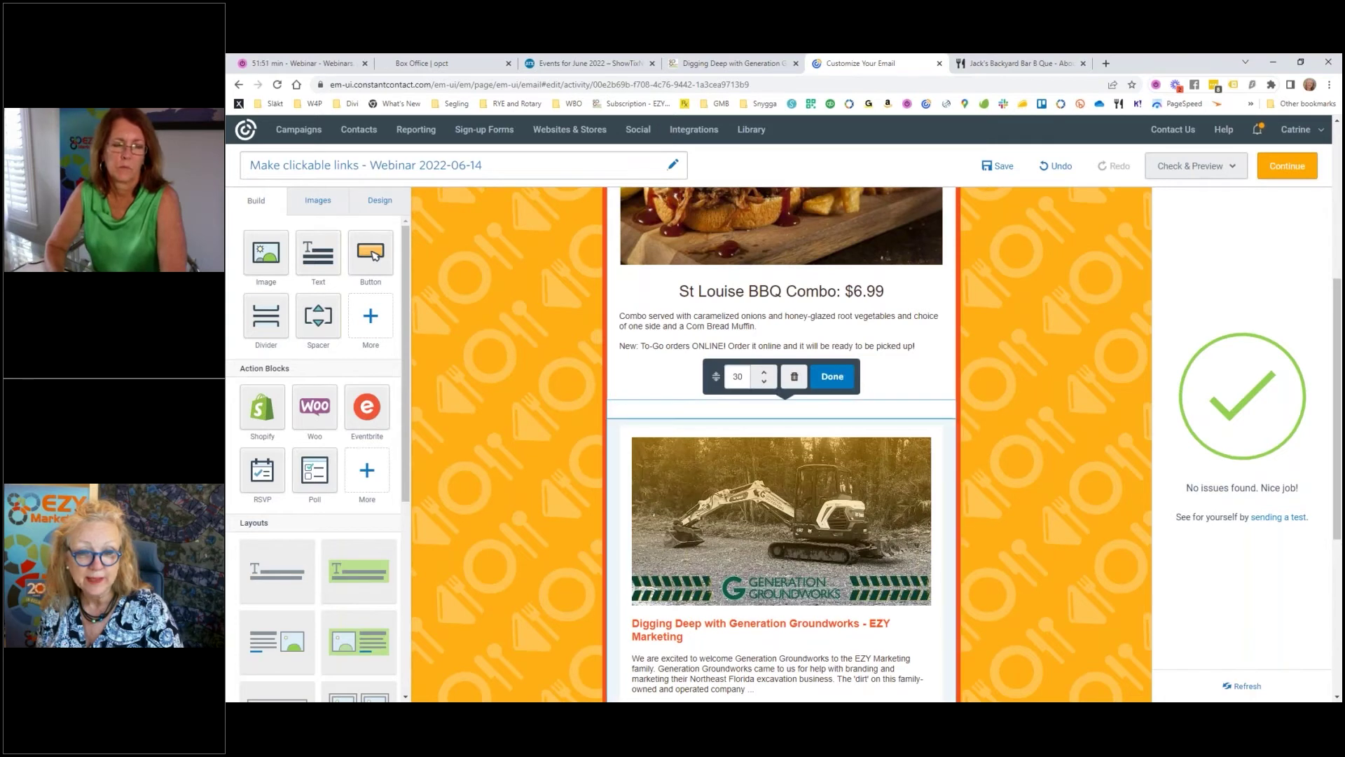
pyautogui.press('Up')
pyautogui.press('Up')
pyautogui.press('Up')
pyautogui.press('Up')
pyautogui.press('Up')
pyautogui.press('Up')
pyautogui.press('Up')
pyautogui.press('Up')
pyautogui.press('Up')
pyautogui.press('Up')
pyautogui.press('Up')
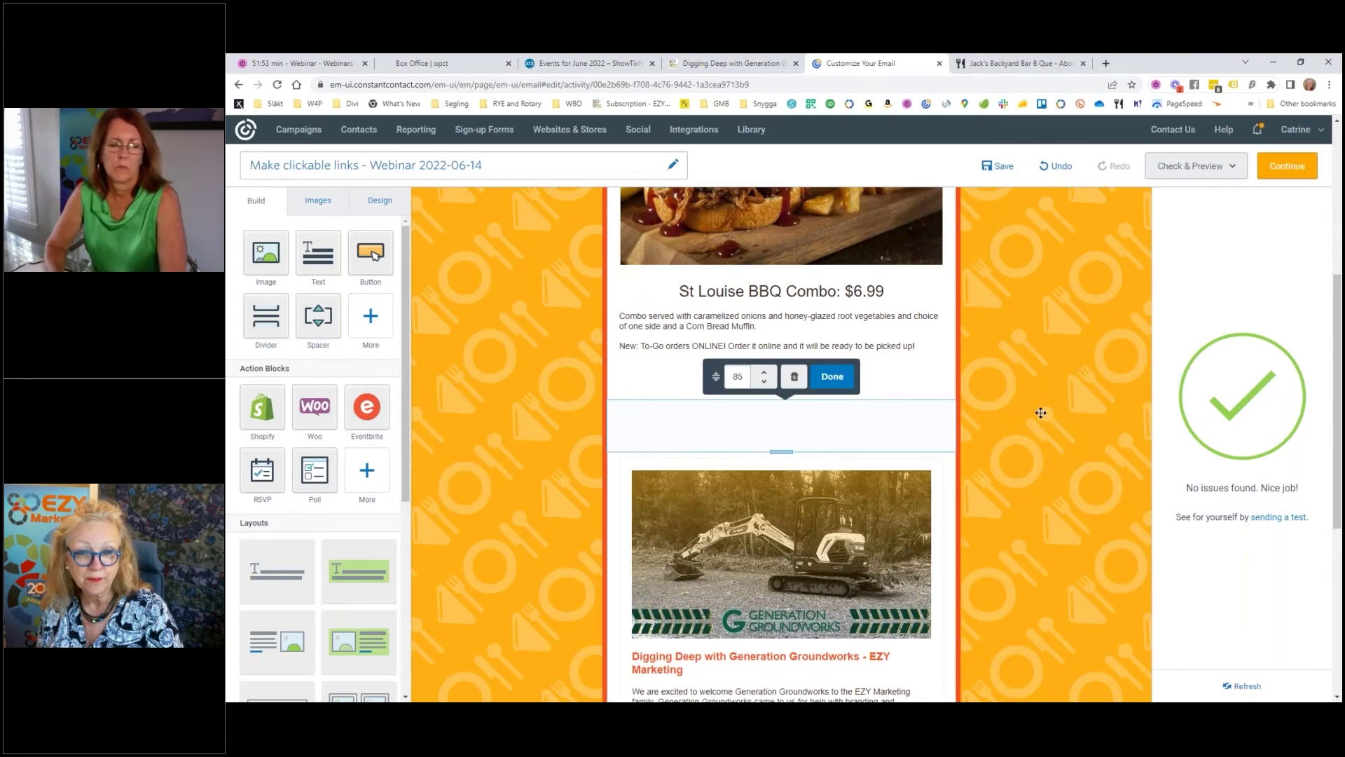
pyautogui.click(1041, 412)
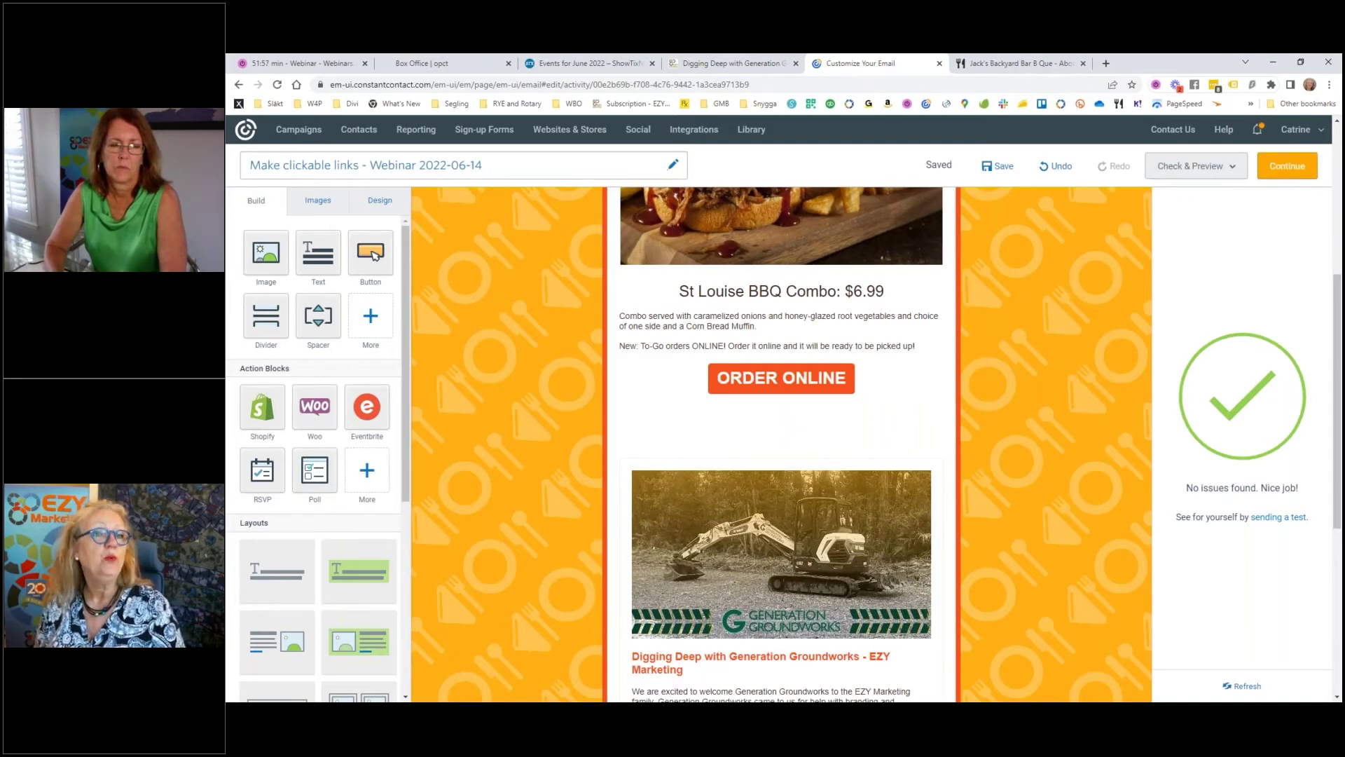
# Preview the email in the desktop layout and check the spacing between the ORDER ONLINE button and the Read More block.
pyautogui.click(1238, 168)
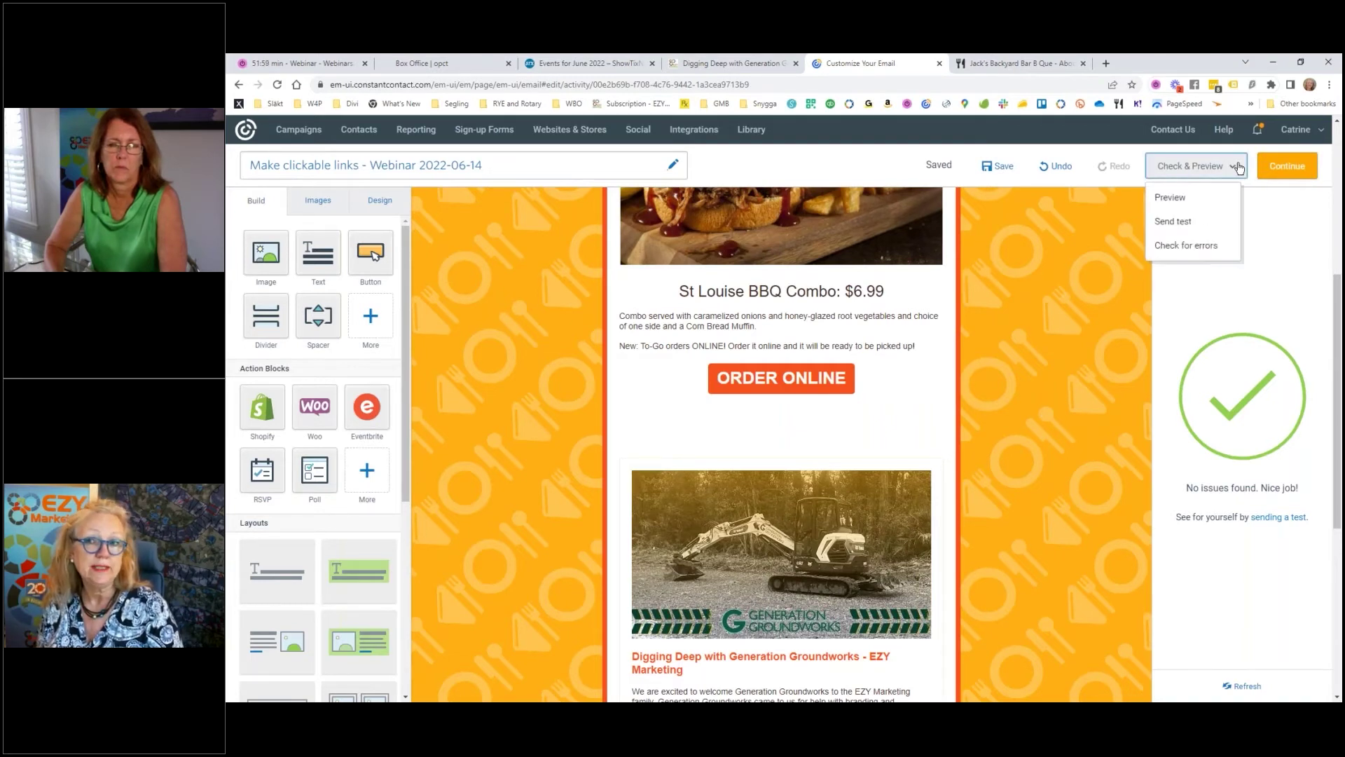
pyautogui.click(1191, 199)
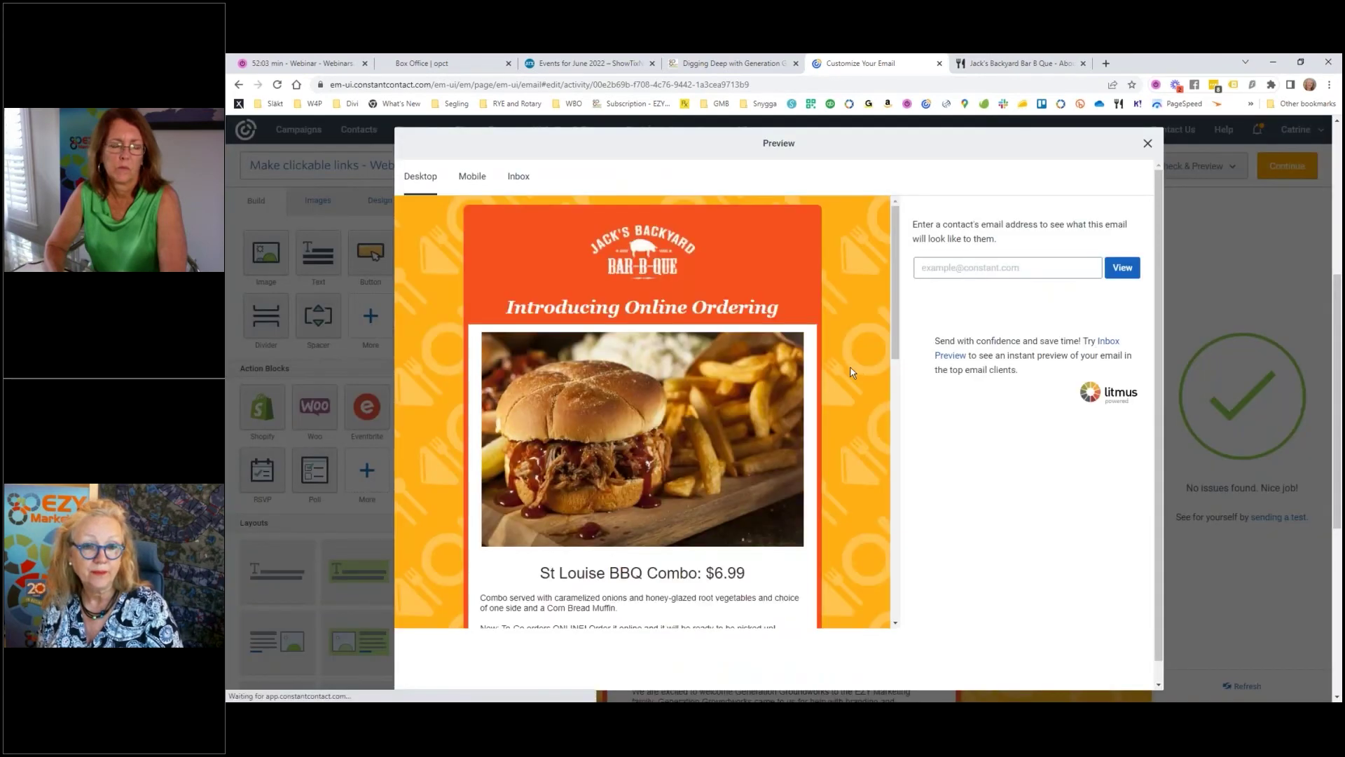
pyautogui.scroll(-2, 849, 371)
pyautogui.scroll(-1, 849, 374)
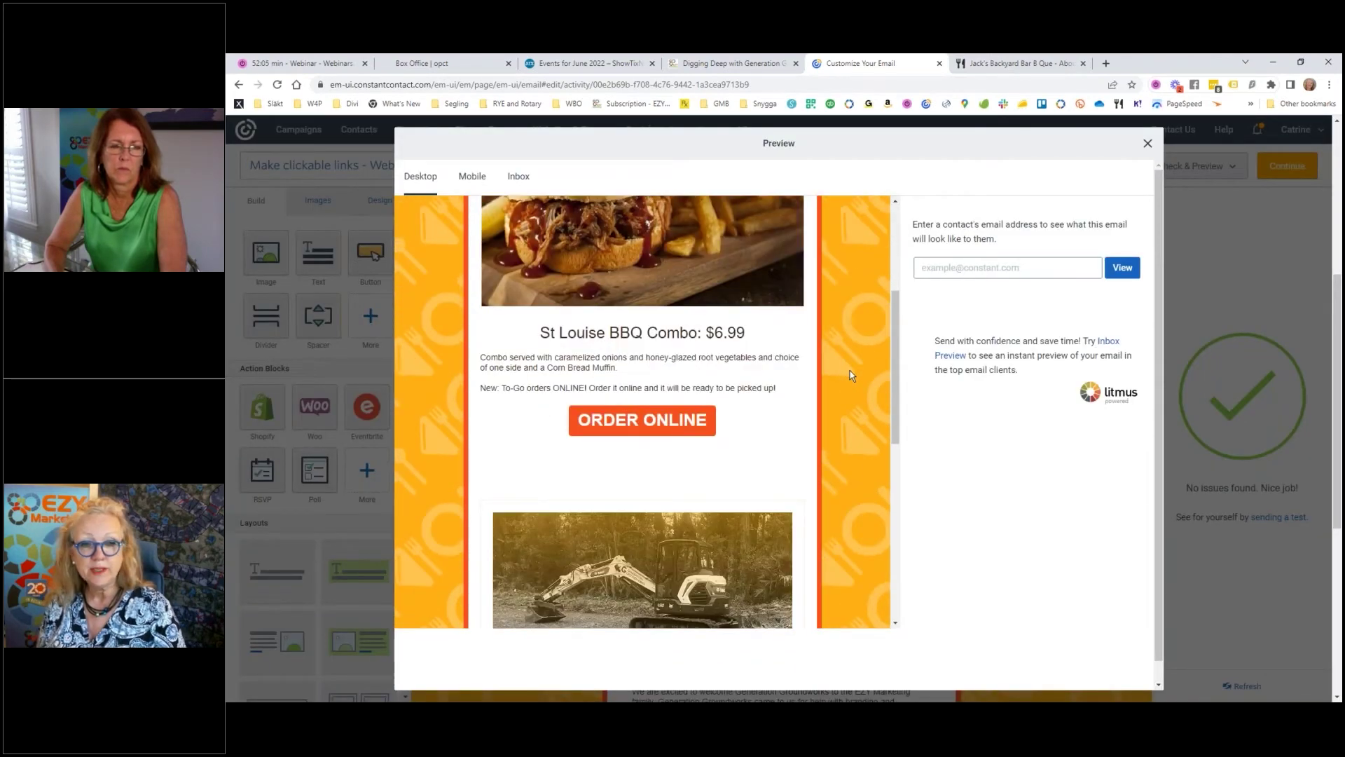
pyautogui.scroll(1, 783, 449)
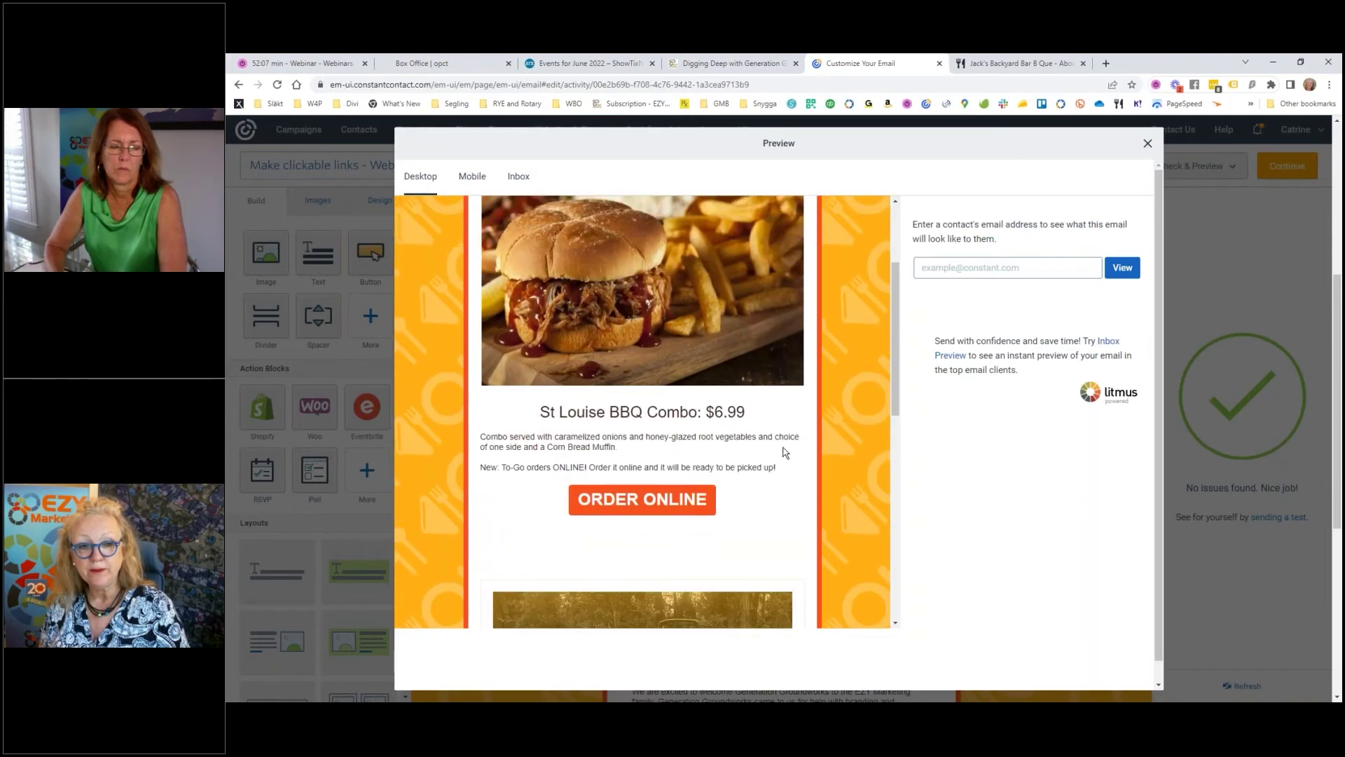
pyautogui.scroll(1, 736, 497)
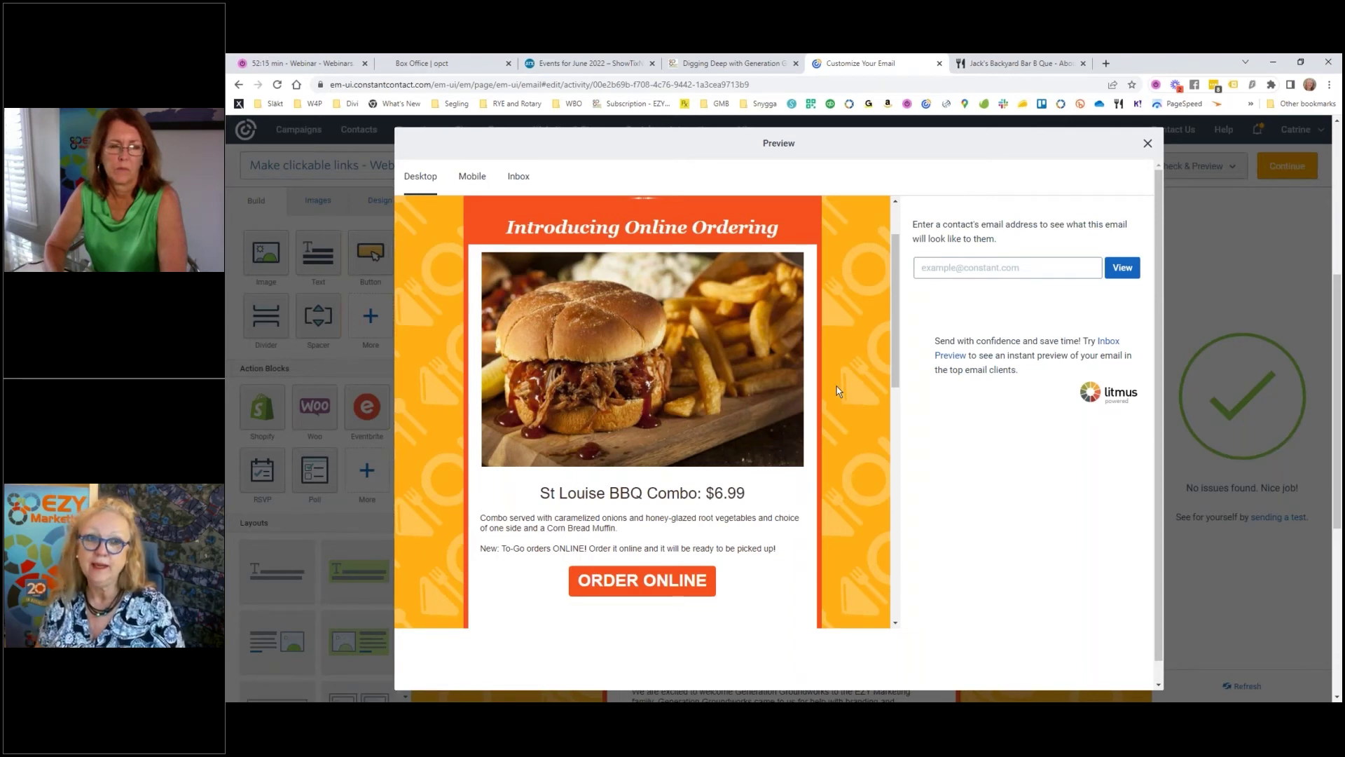
pyautogui.scroll(1, 836, 390)
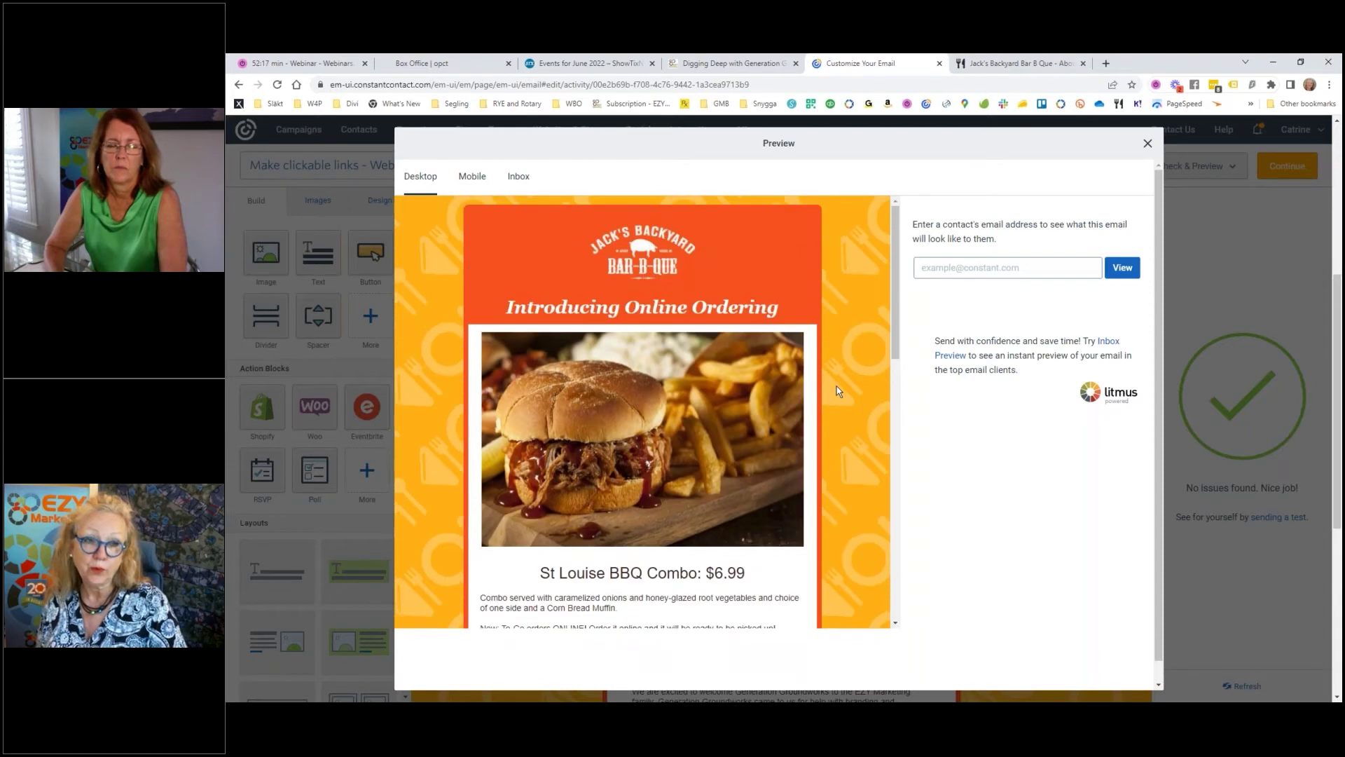
# Test the logo, sandwich photo and ORDER ONLINE button links in the preview, returning to the email after each one.
pyautogui.click(650, 253)
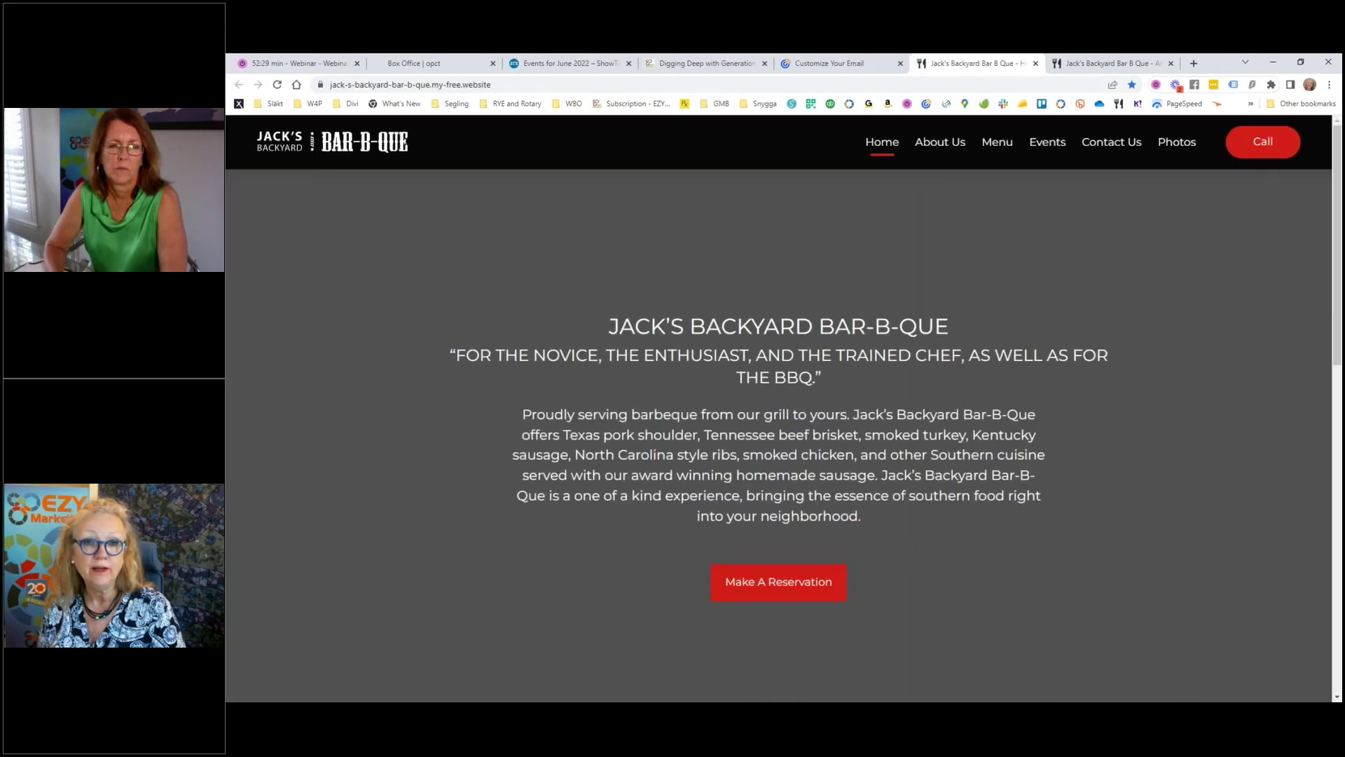
pyautogui.click(850, 62)
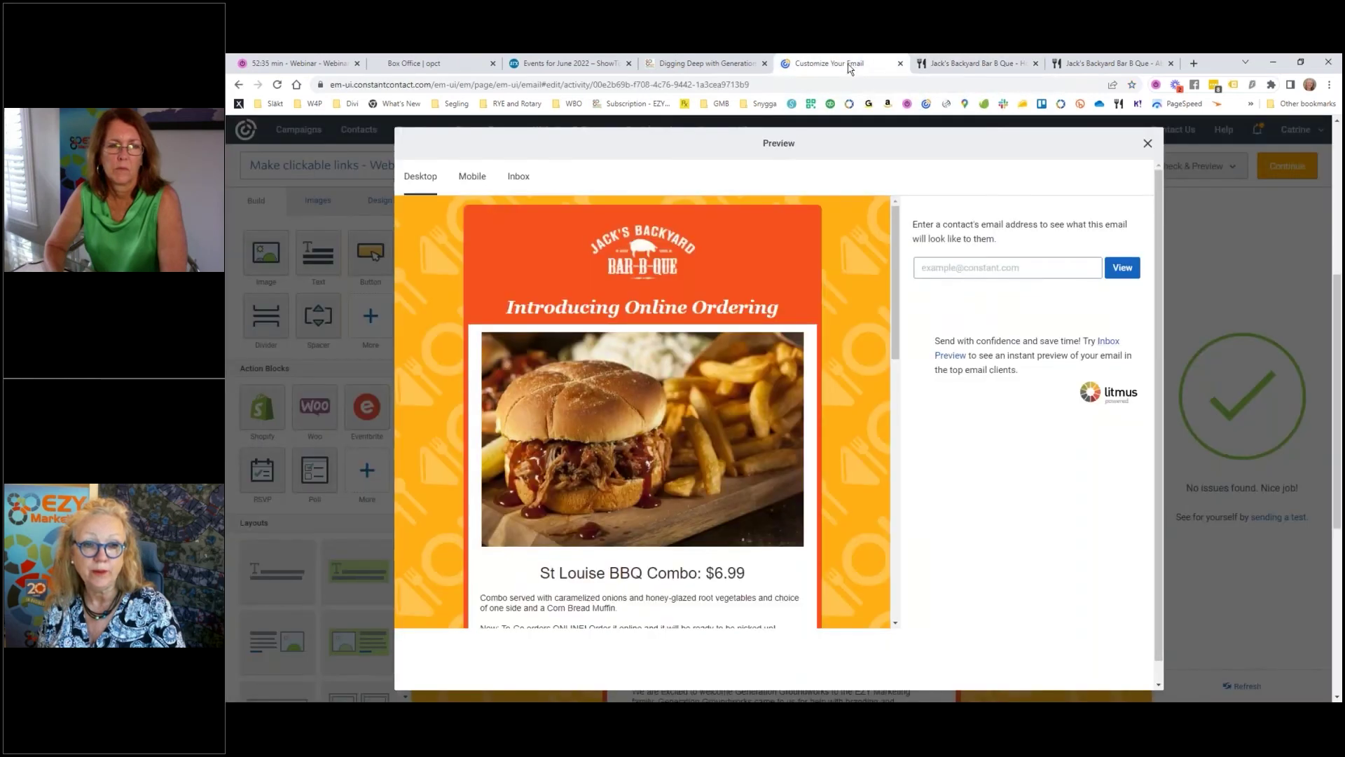
pyautogui.click(642, 424)
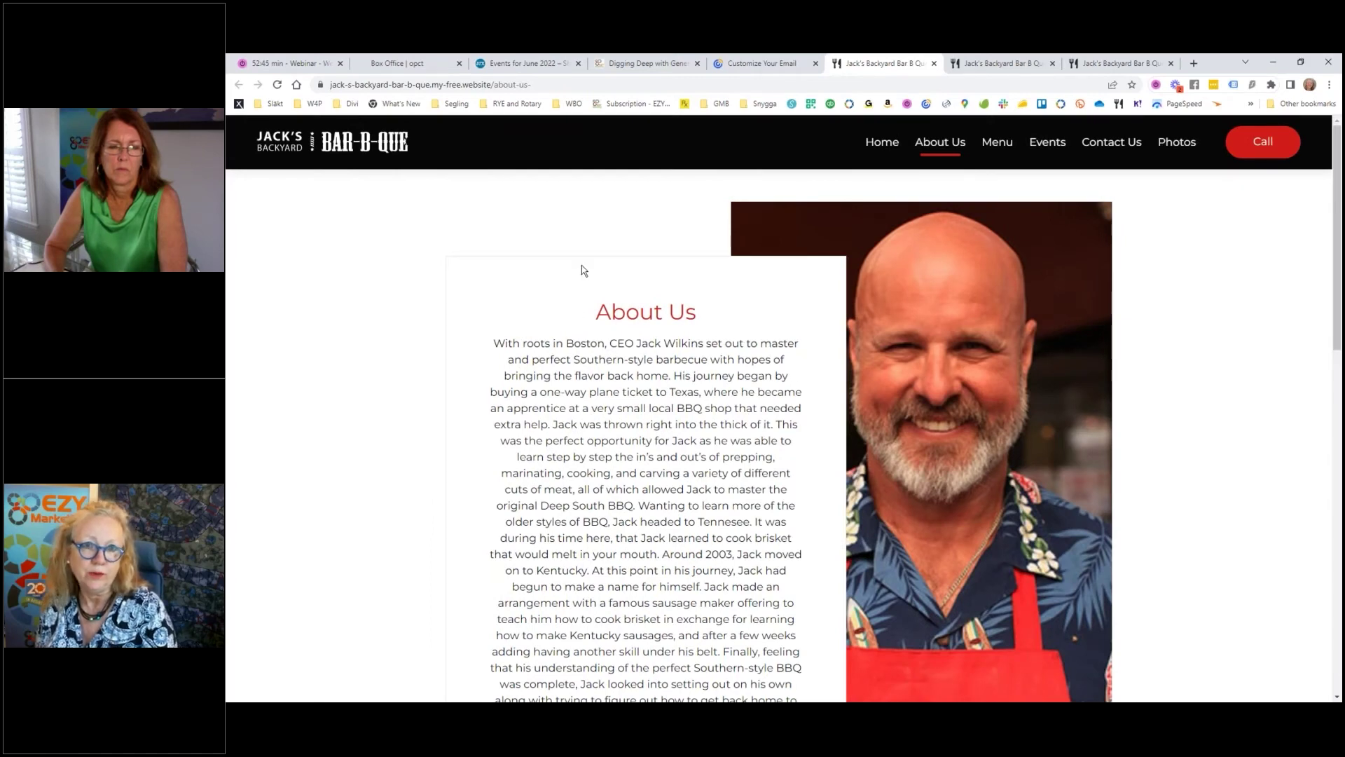
pyautogui.click(792, 61)
pyautogui.scroll(-2, 696, 327)
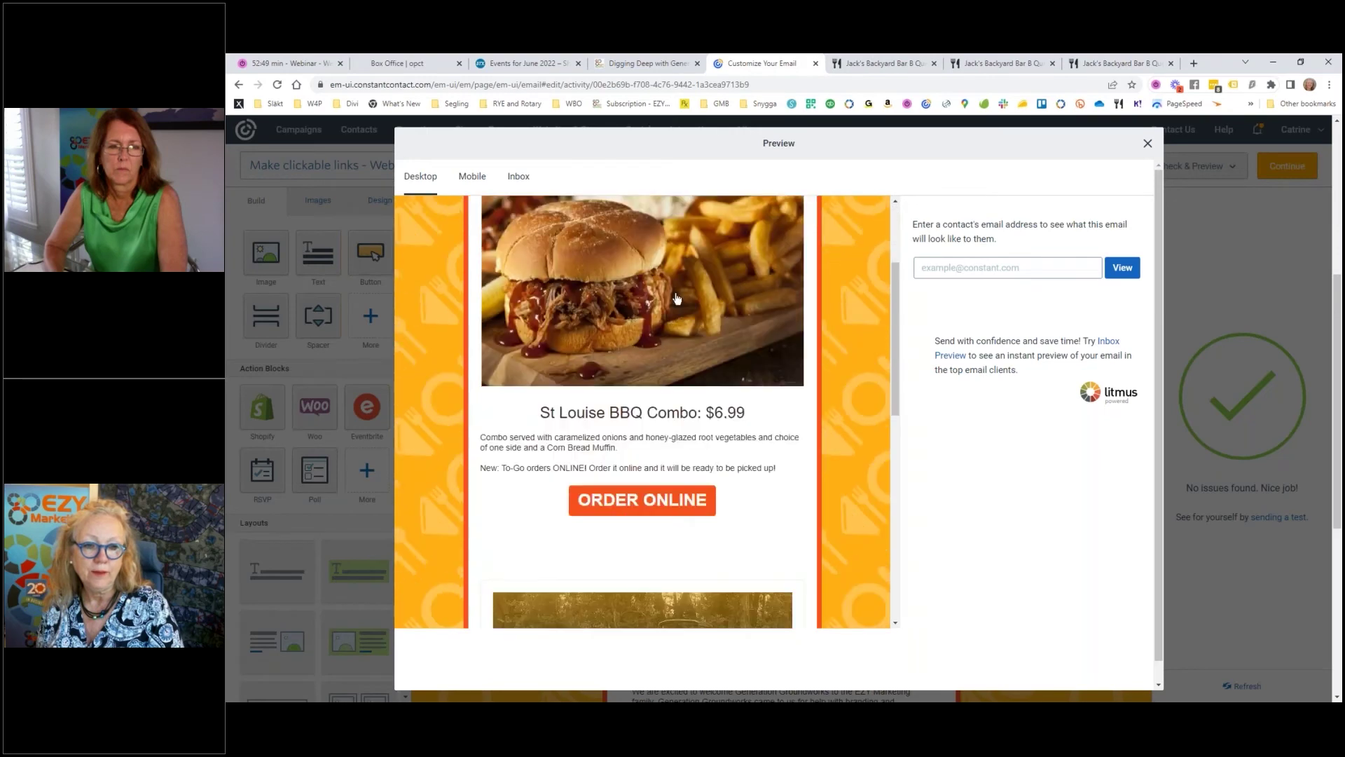
pyautogui.click(642, 506)
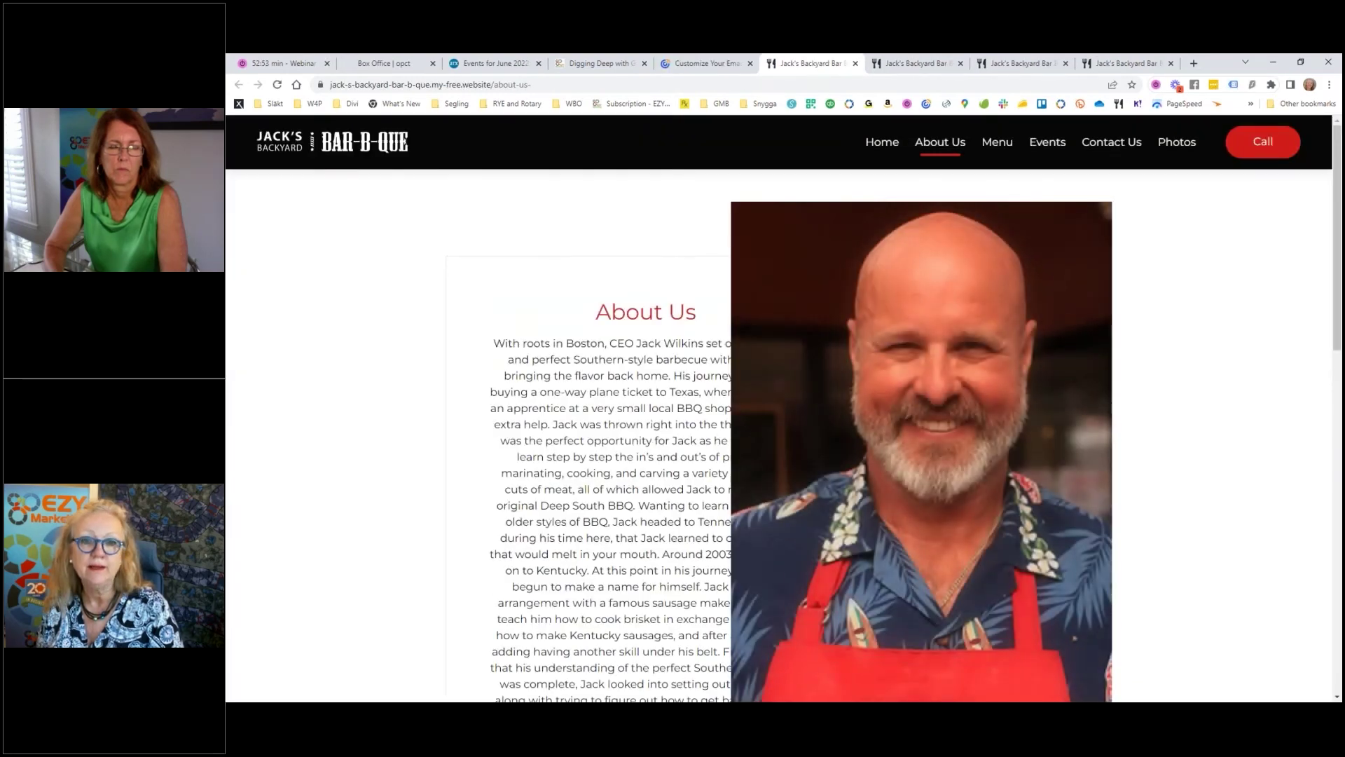
pyautogui.click(706, 63)
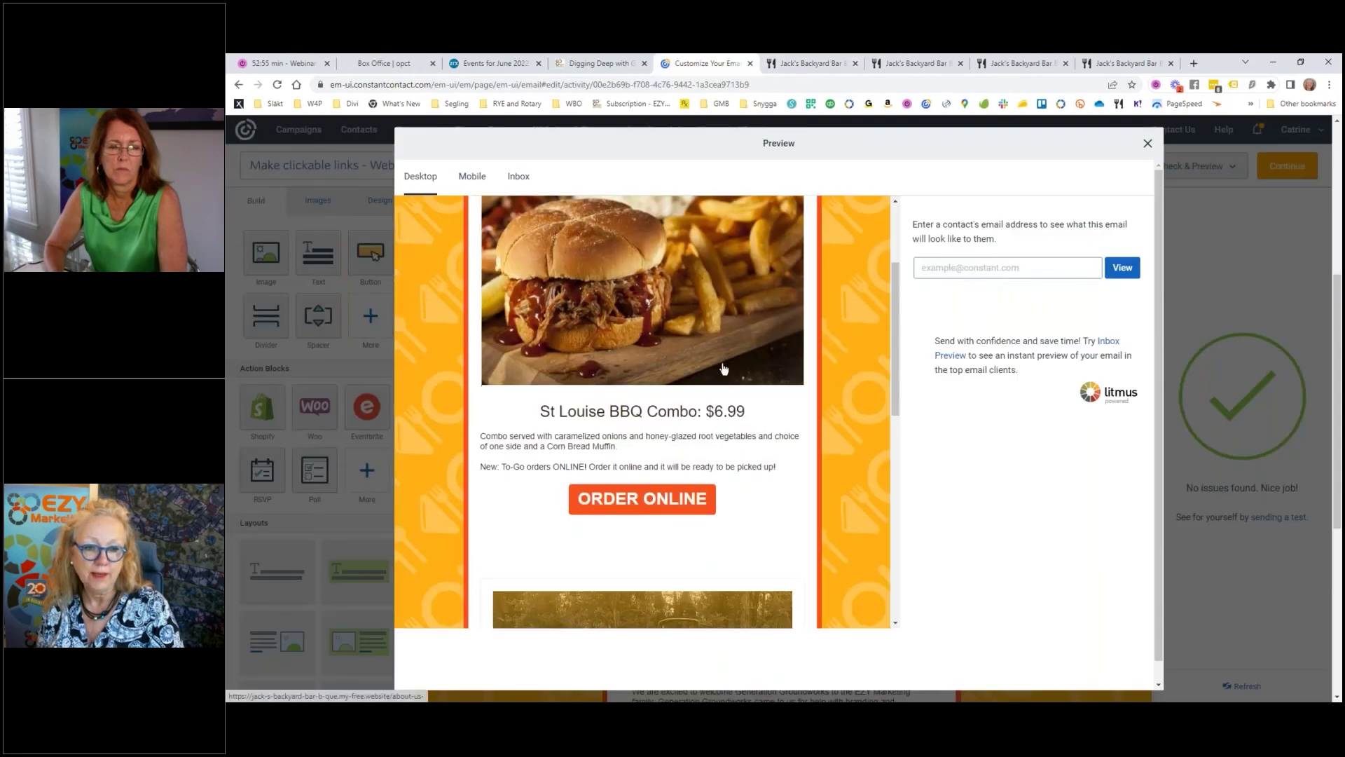
# Test the link on the Read More block's Generation Groundworks image and return to the email preview.
pyautogui.scroll(-3, 721, 361)
pyautogui.scroll(-1, 725, 358)
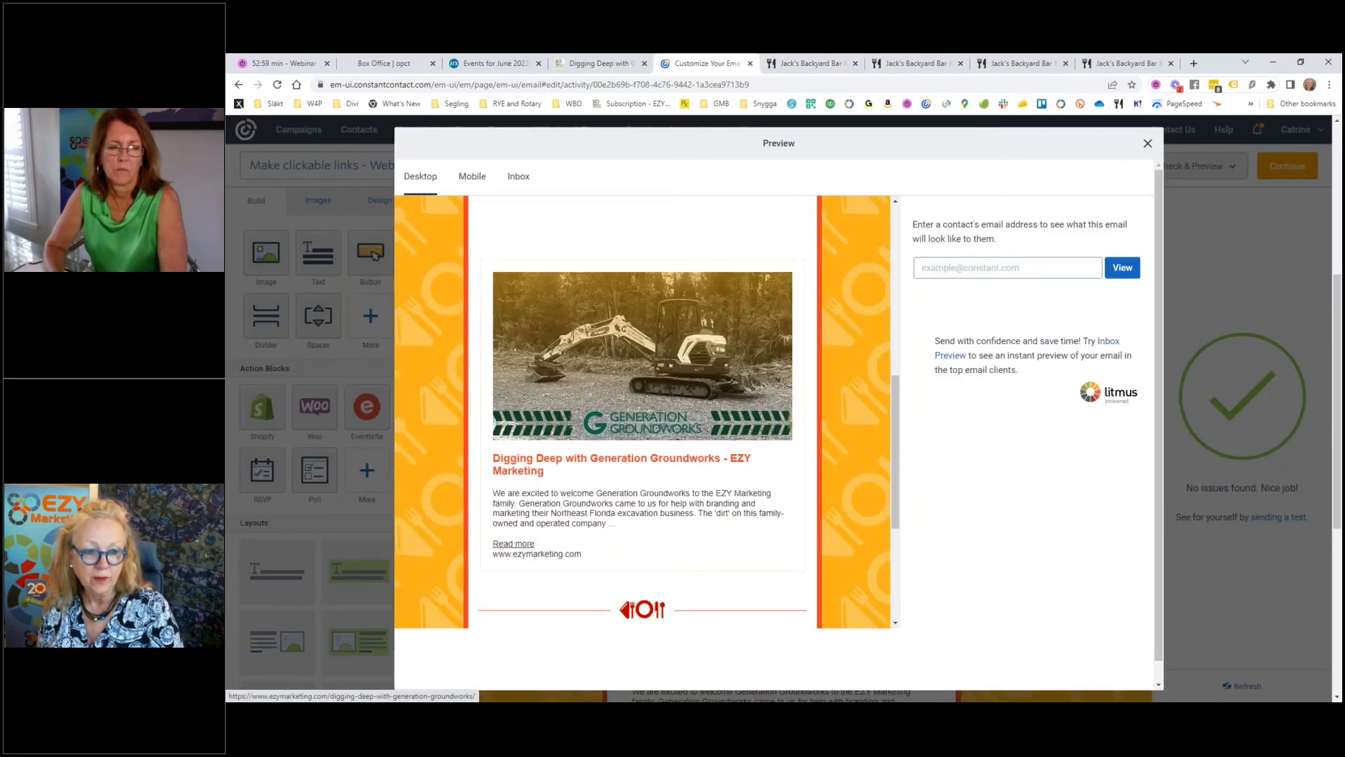
pyautogui.click(725, 357)
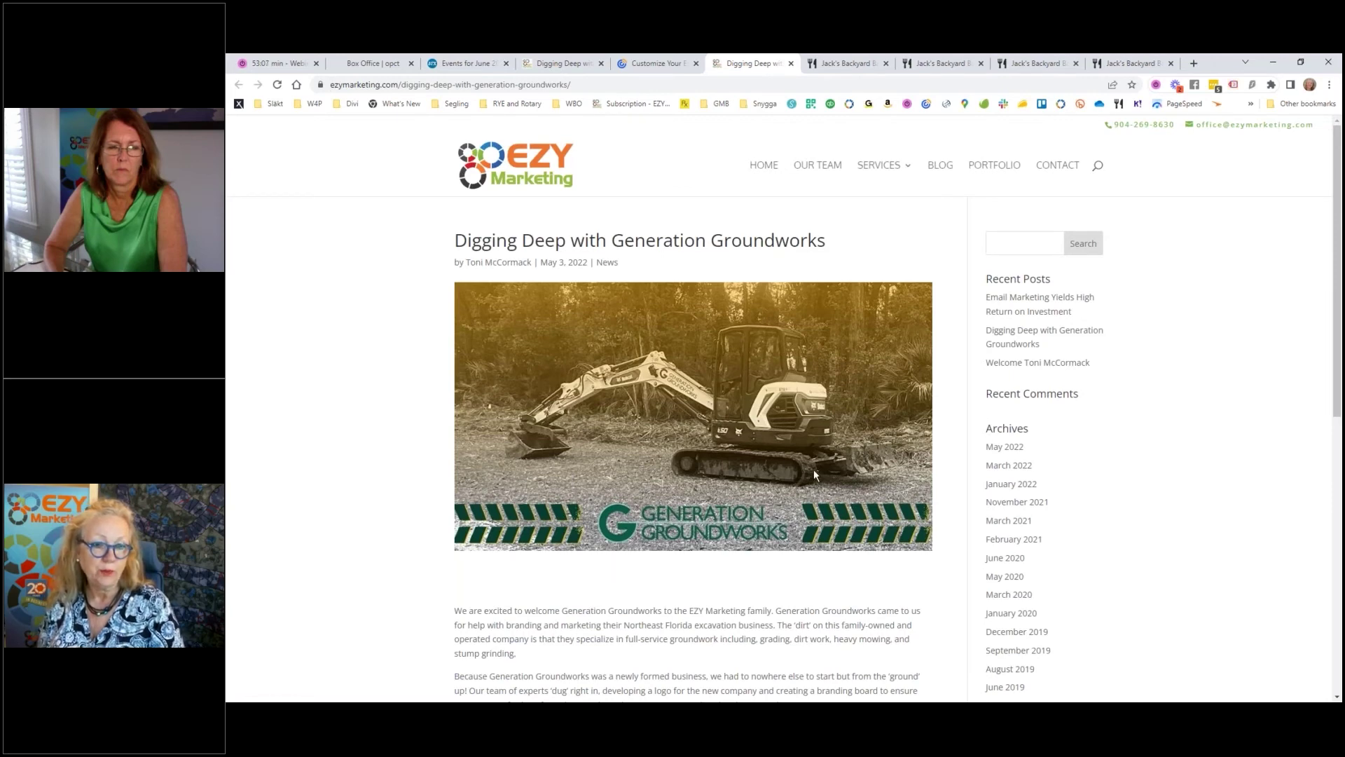
pyautogui.click(651, 63)
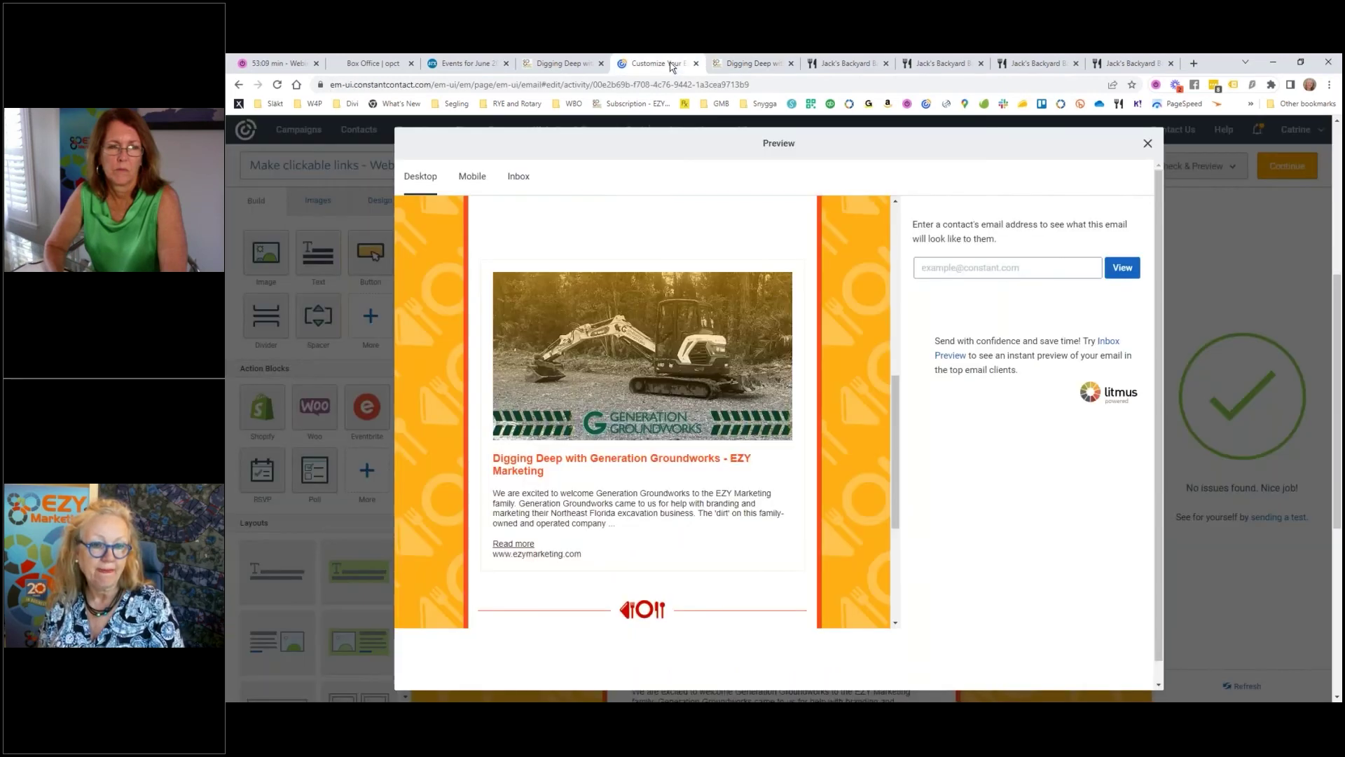
# Test the footer's email address link and the Facebook icon, minimizing the new message and returning to the preview.
pyautogui.scroll(-3, 710, 377)
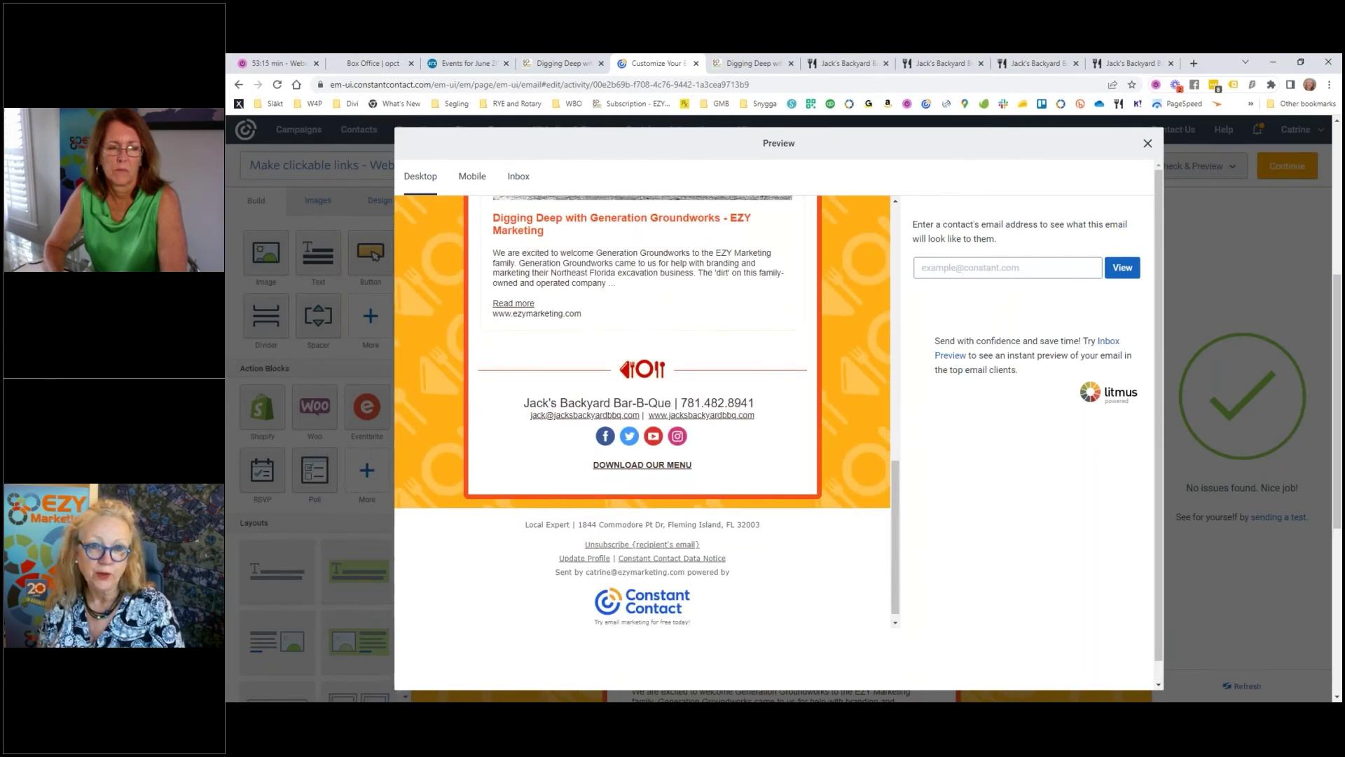
pyautogui.click(585, 415)
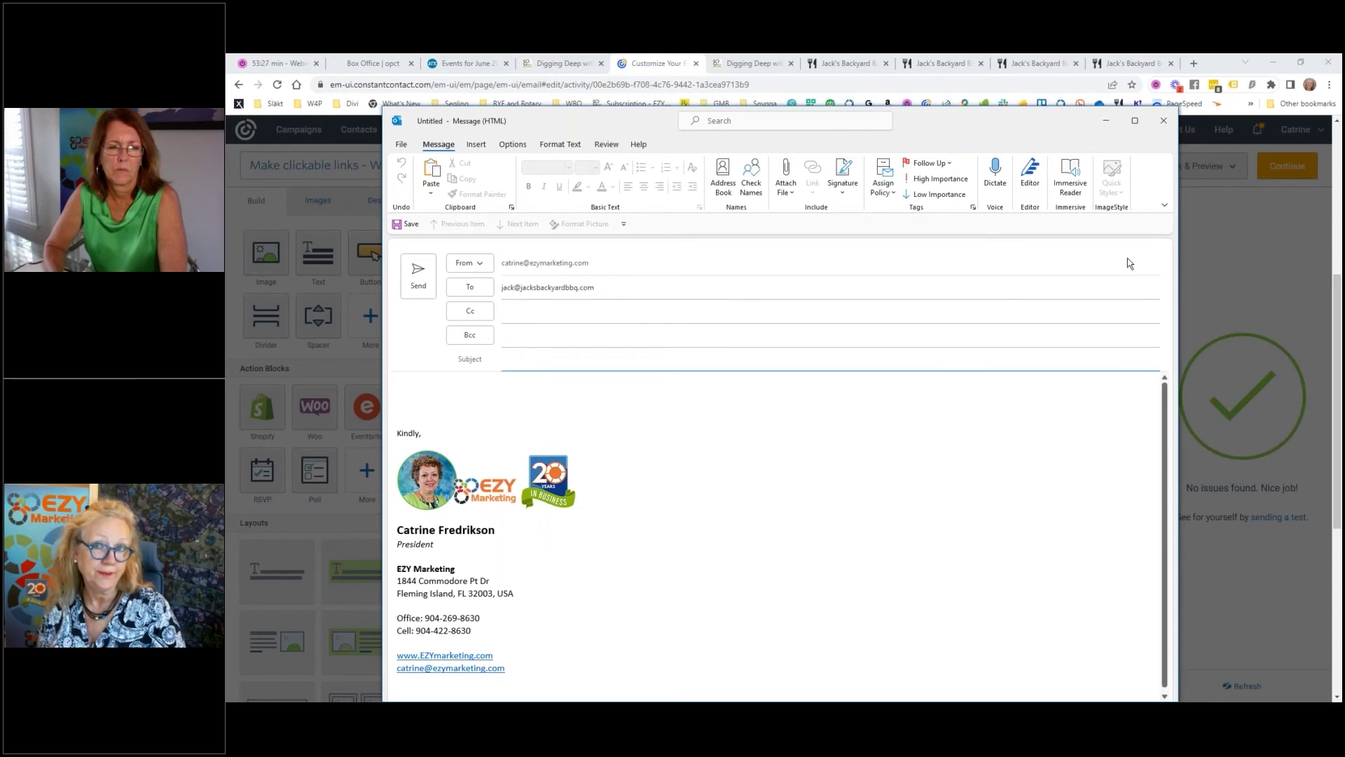
pyautogui.click(1105, 121)
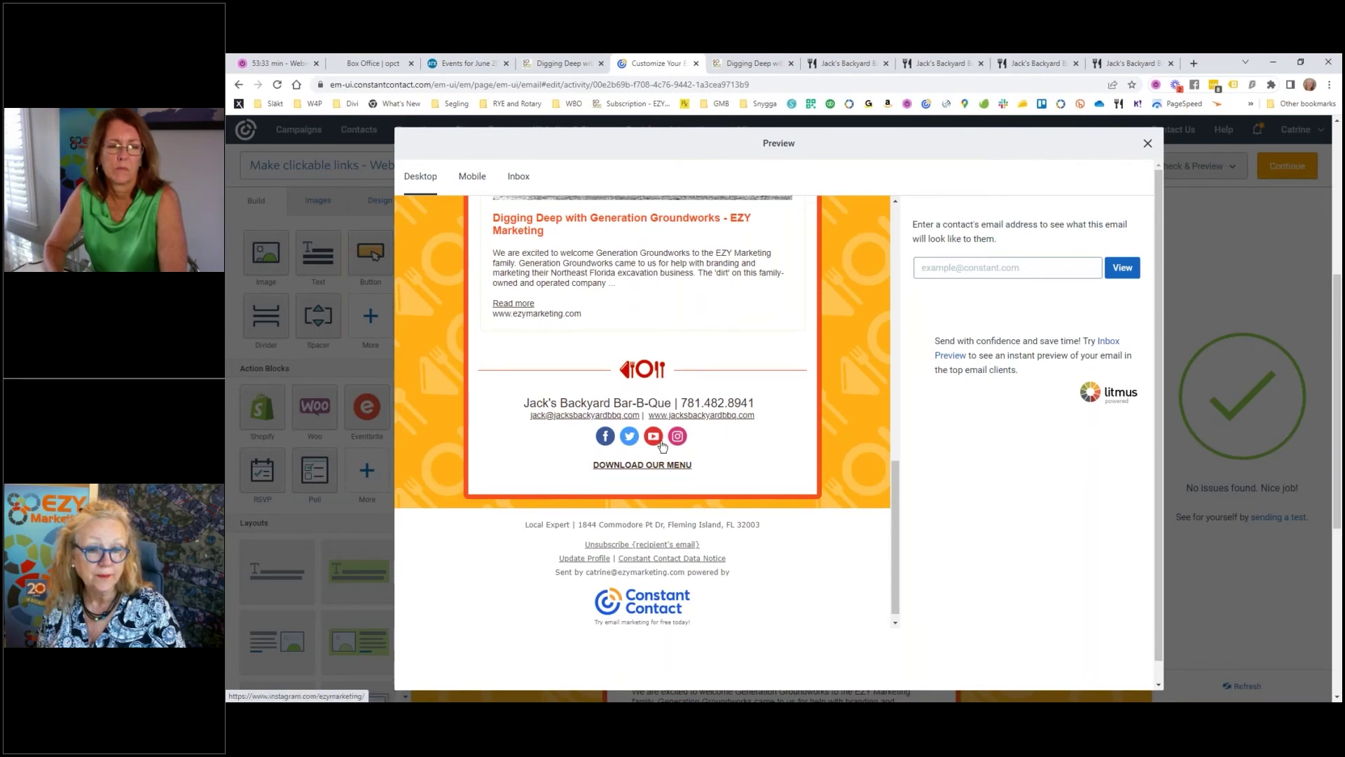
pyautogui.click(606, 437)
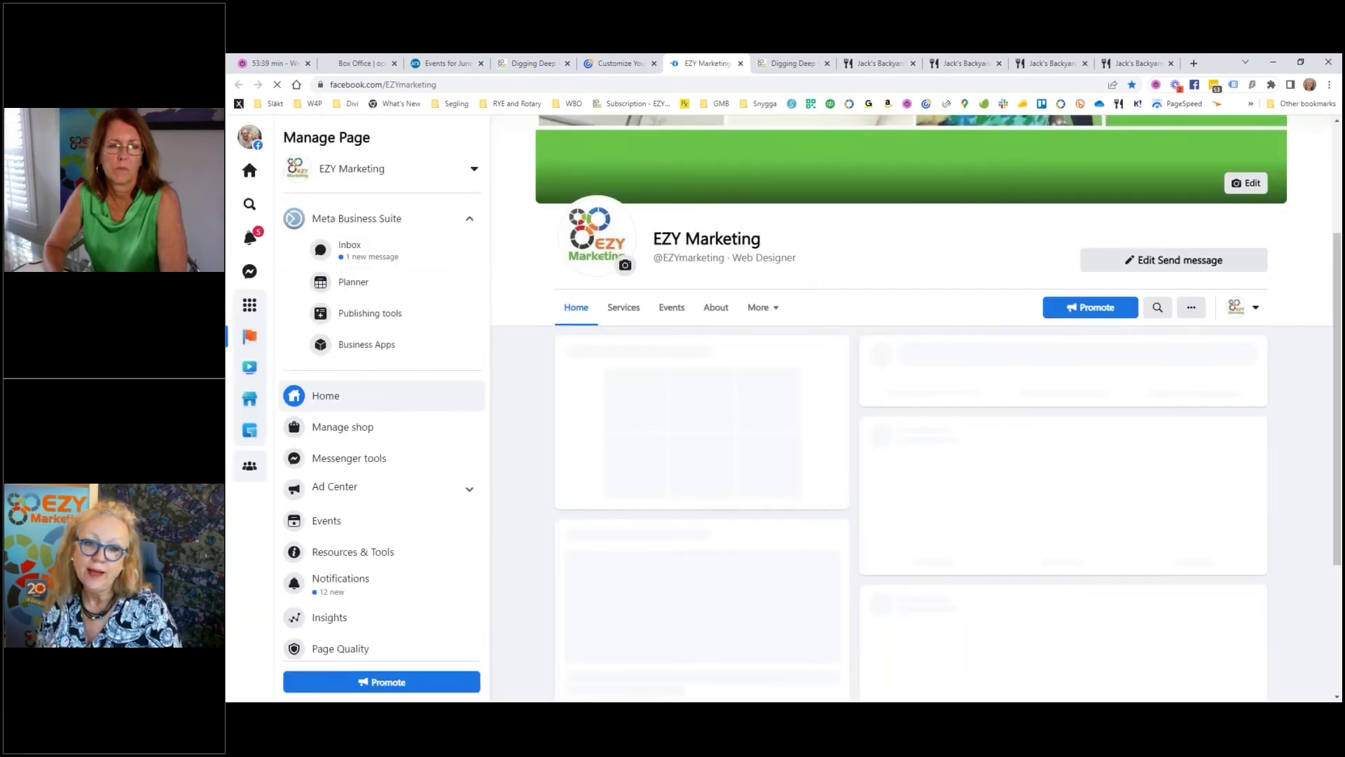
pyautogui.click(616, 65)
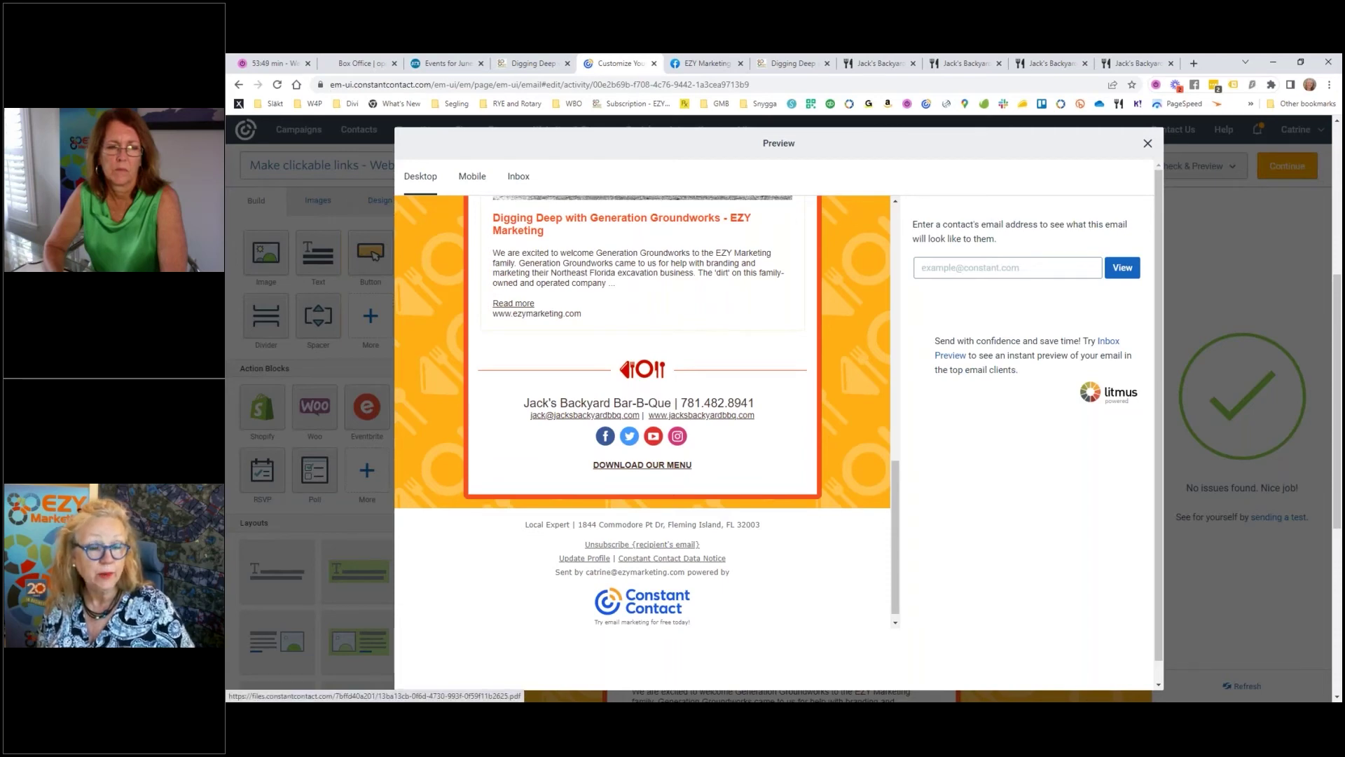
# Test the DOWNLOAD OUR MENU link by opening the downloaded PDF and viewing its second page.
pyautogui.click(638, 466)
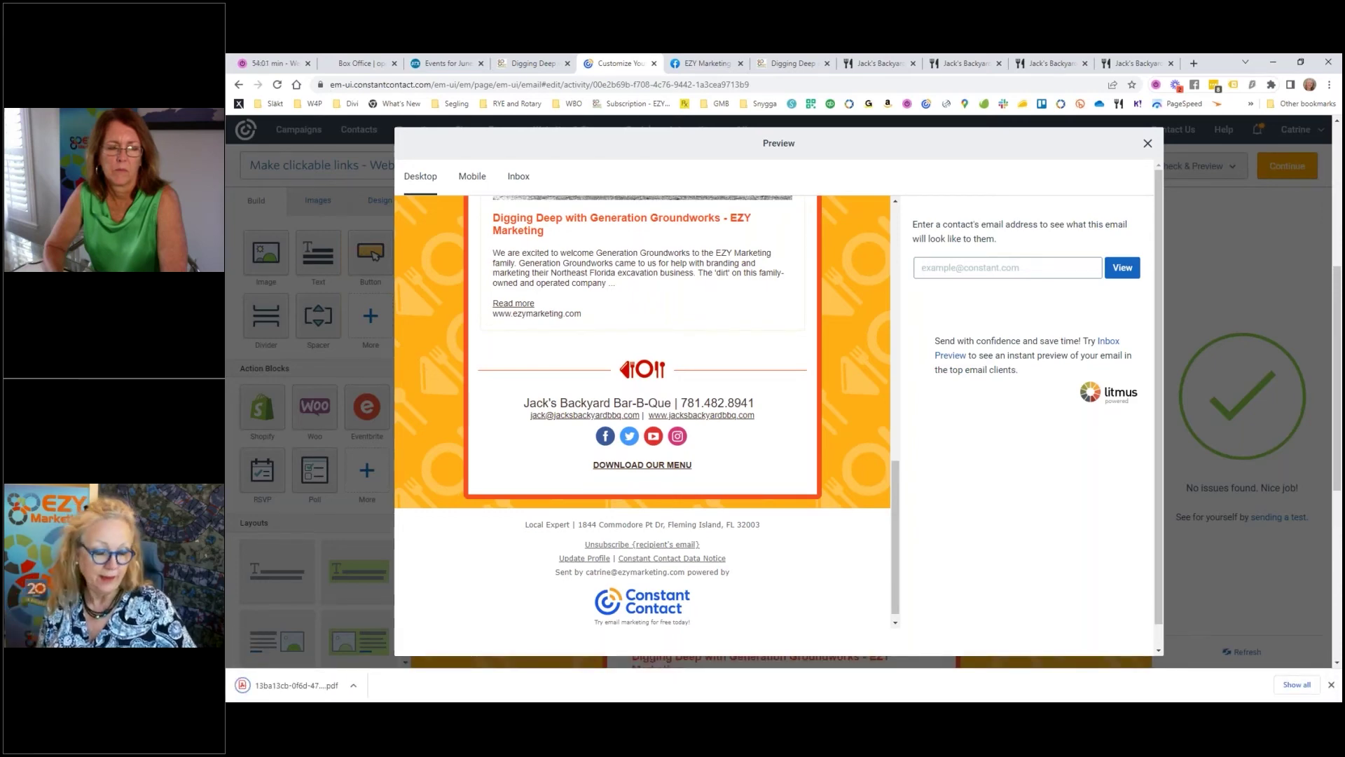
pyautogui.click(303, 688)
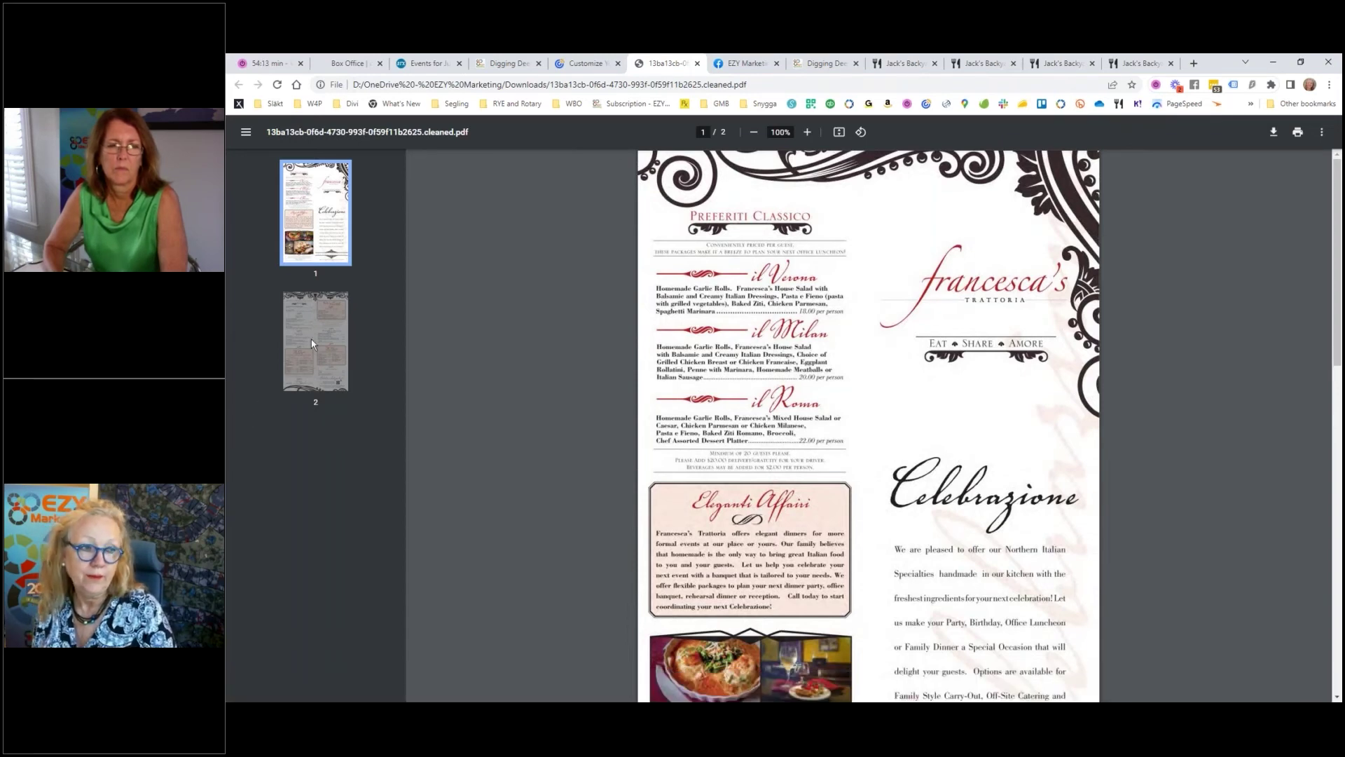
pyautogui.click(329, 326)
pyautogui.scroll(-2, 801, 373)
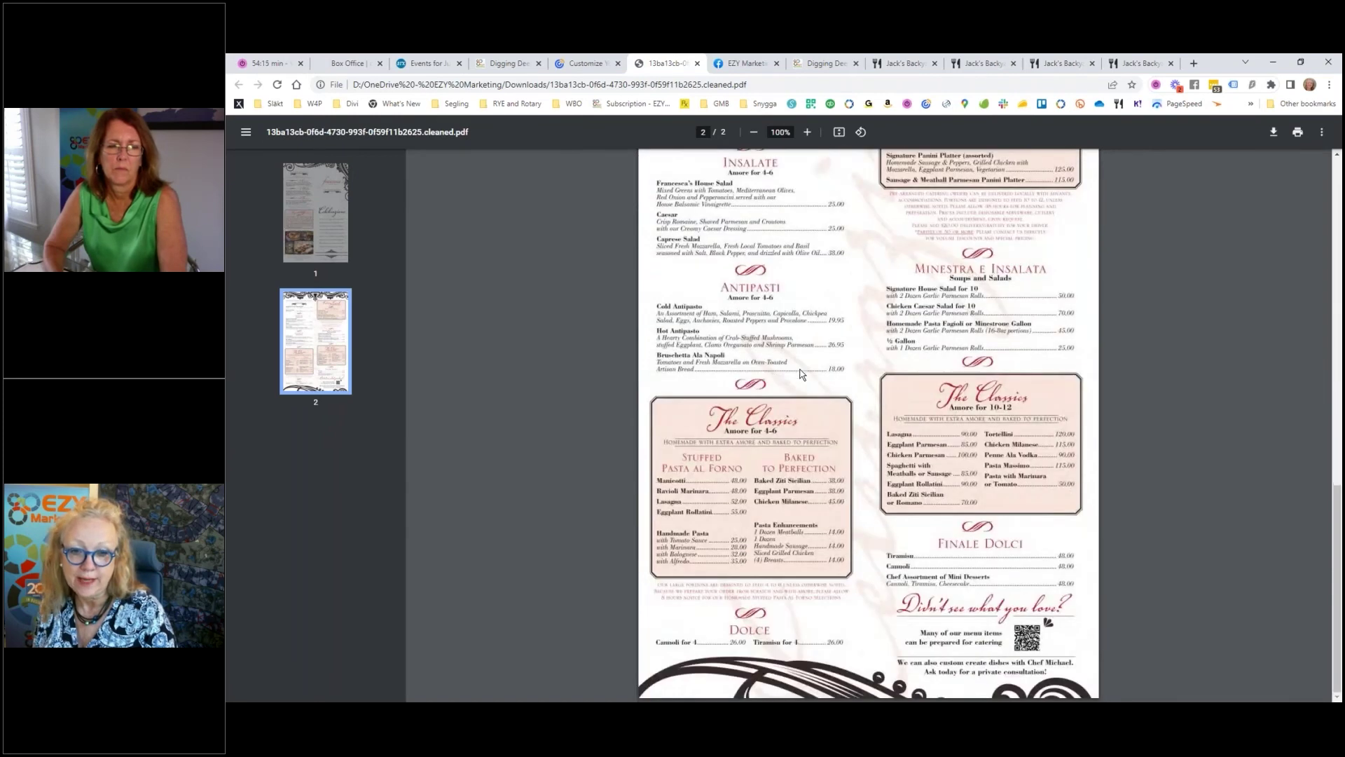
# View the first page of the downloaded menu PDF, and return to the start of the email in the desktop preview.
pyautogui.scroll(2, 801, 373)
pyautogui.scroll(5, 801, 373)
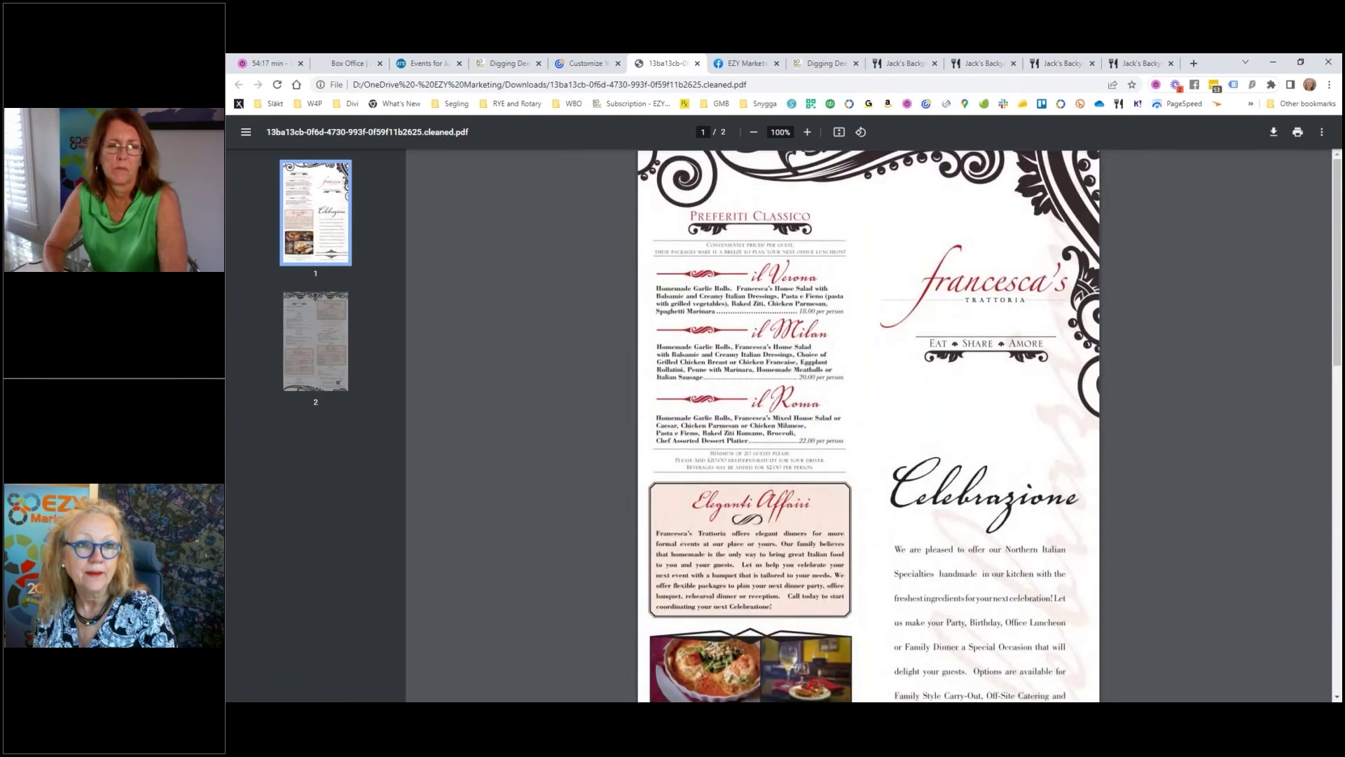
pyautogui.click(585, 63)
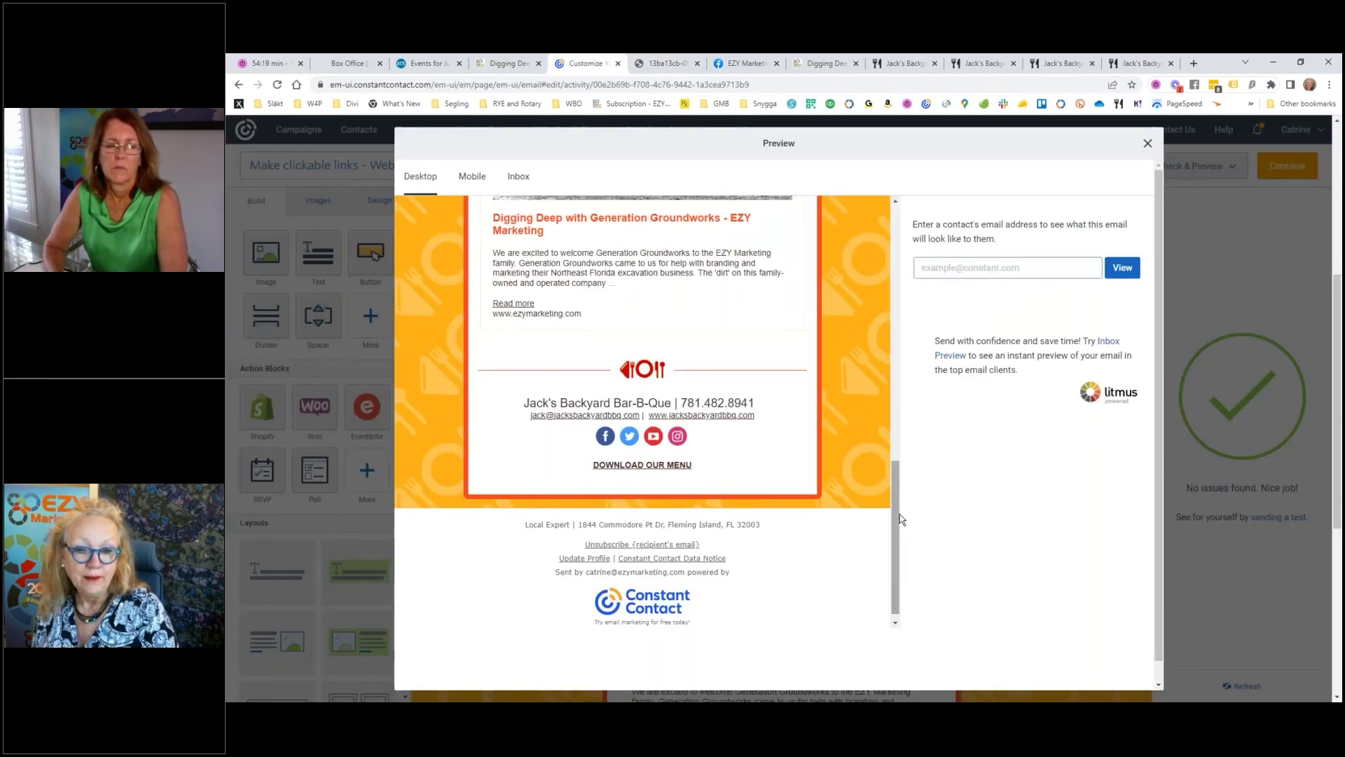
pyautogui.scroll(10, 901, 491)
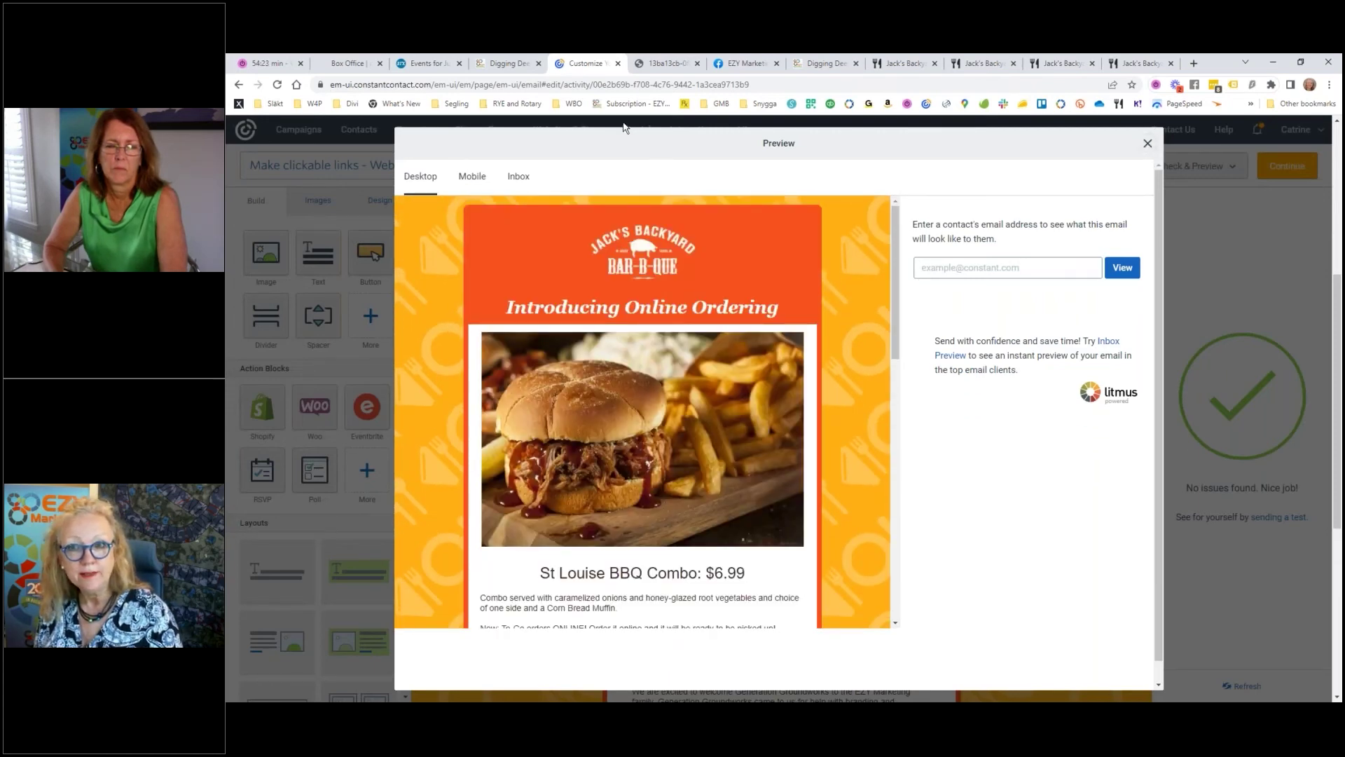
# Check the email down to its footer in the mobile preview, and close the preview.
pyautogui.click(476, 180)
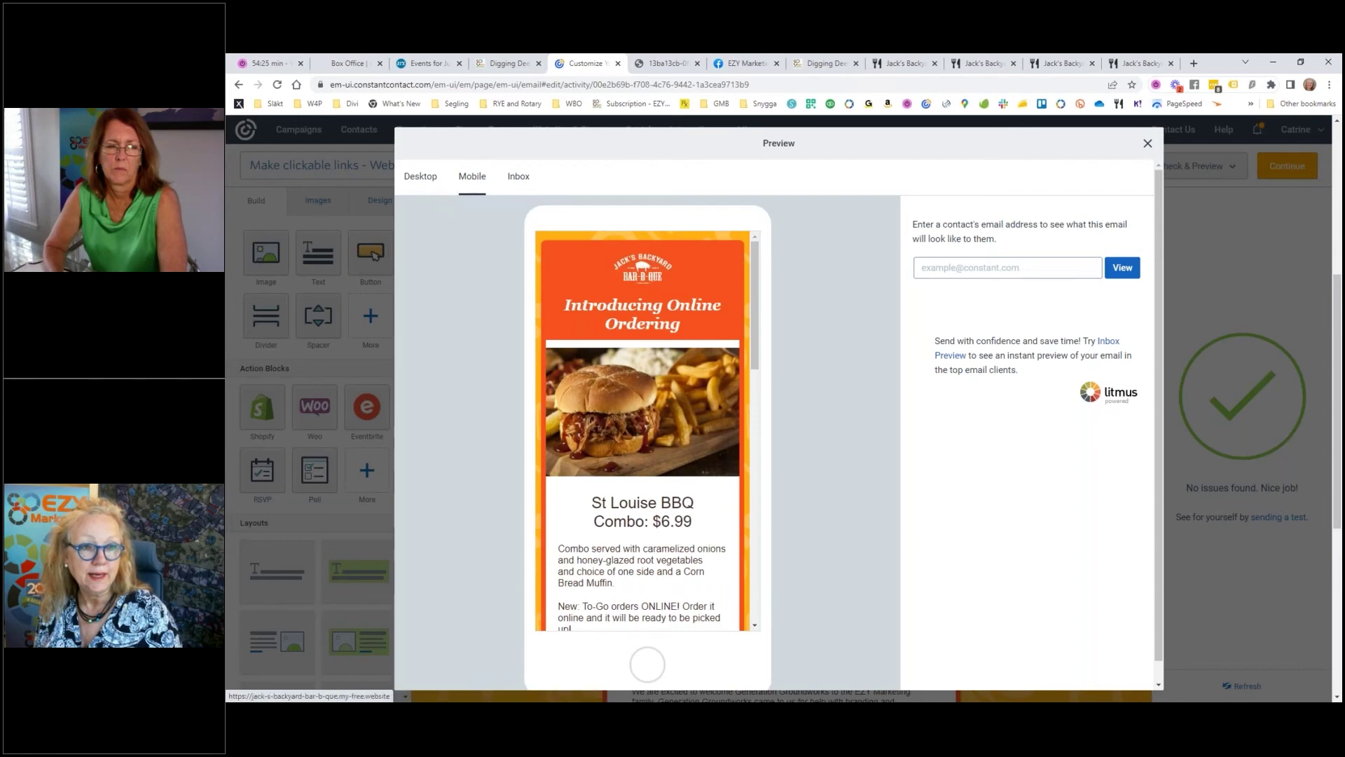
pyautogui.scroll(-15, 718, 431)
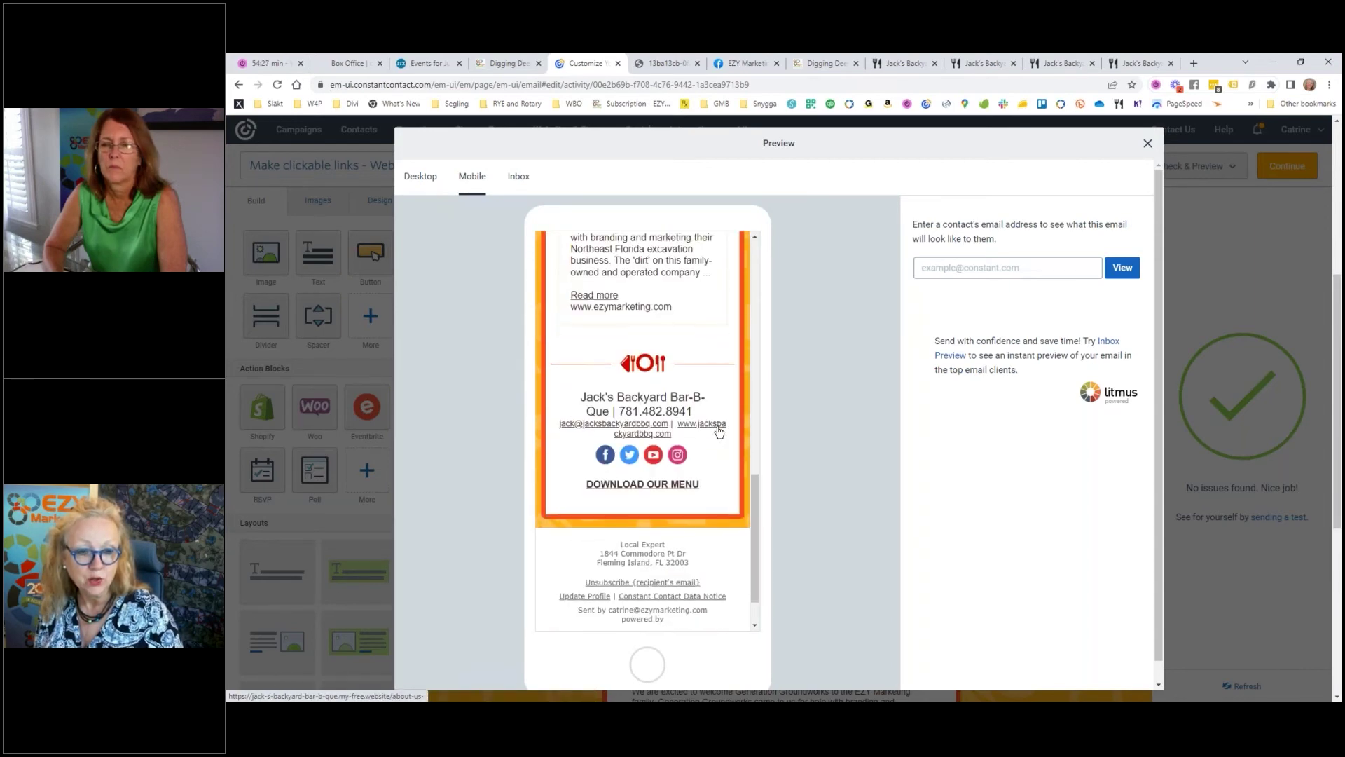
pyautogui.click(1149, 144)
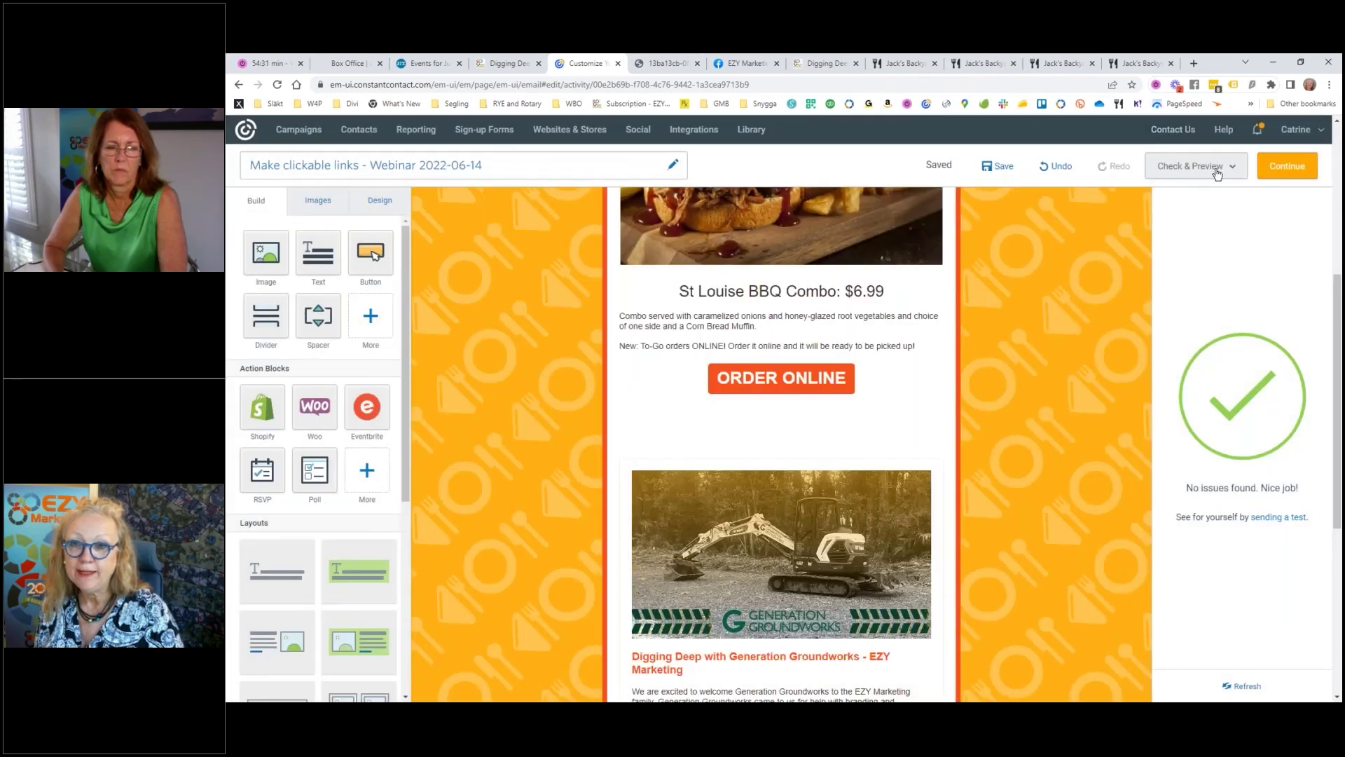
# Send a test email with the personal note "Proof #1, get back to", the contact's first name, "if you see anything that", and close the preview.
pyautogui.click(1217, 172)
pyautogui.click(1196, 222)
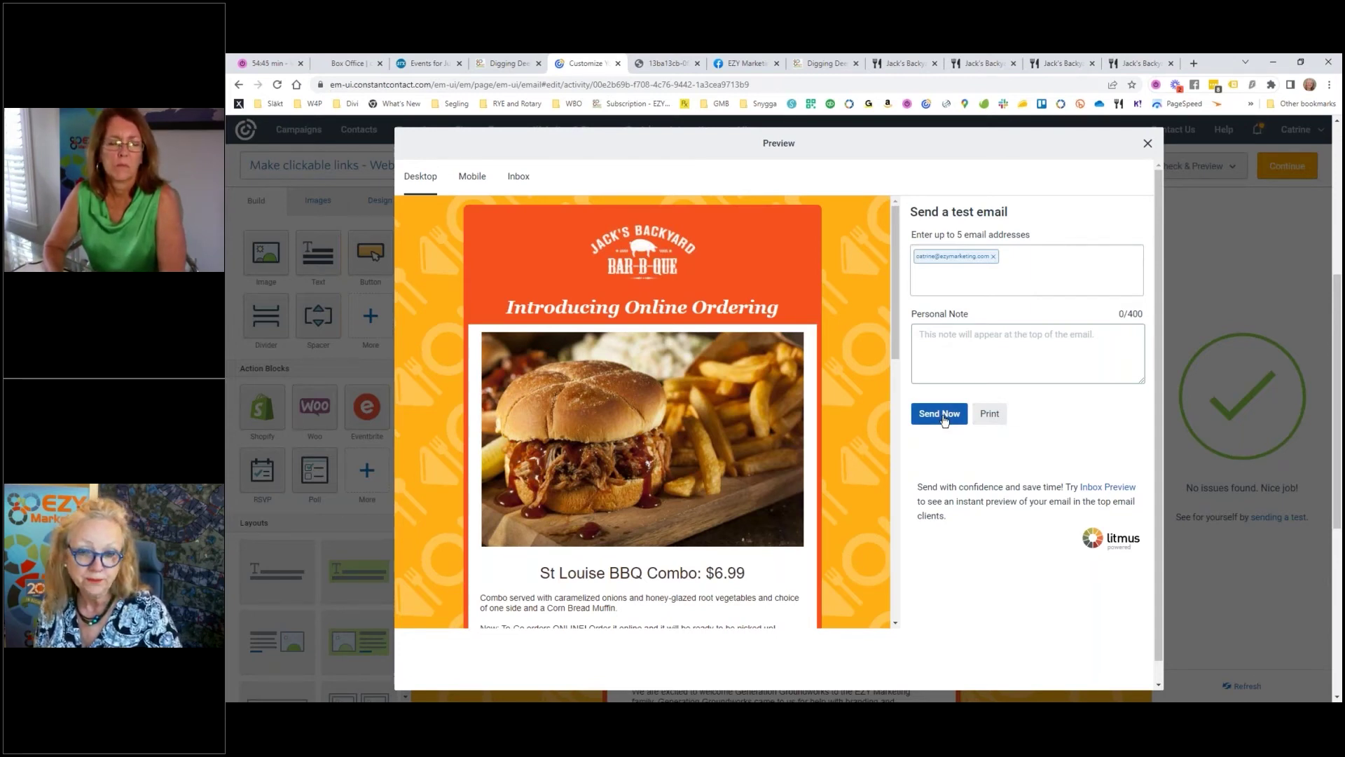
pyautogui.click(971, 334)
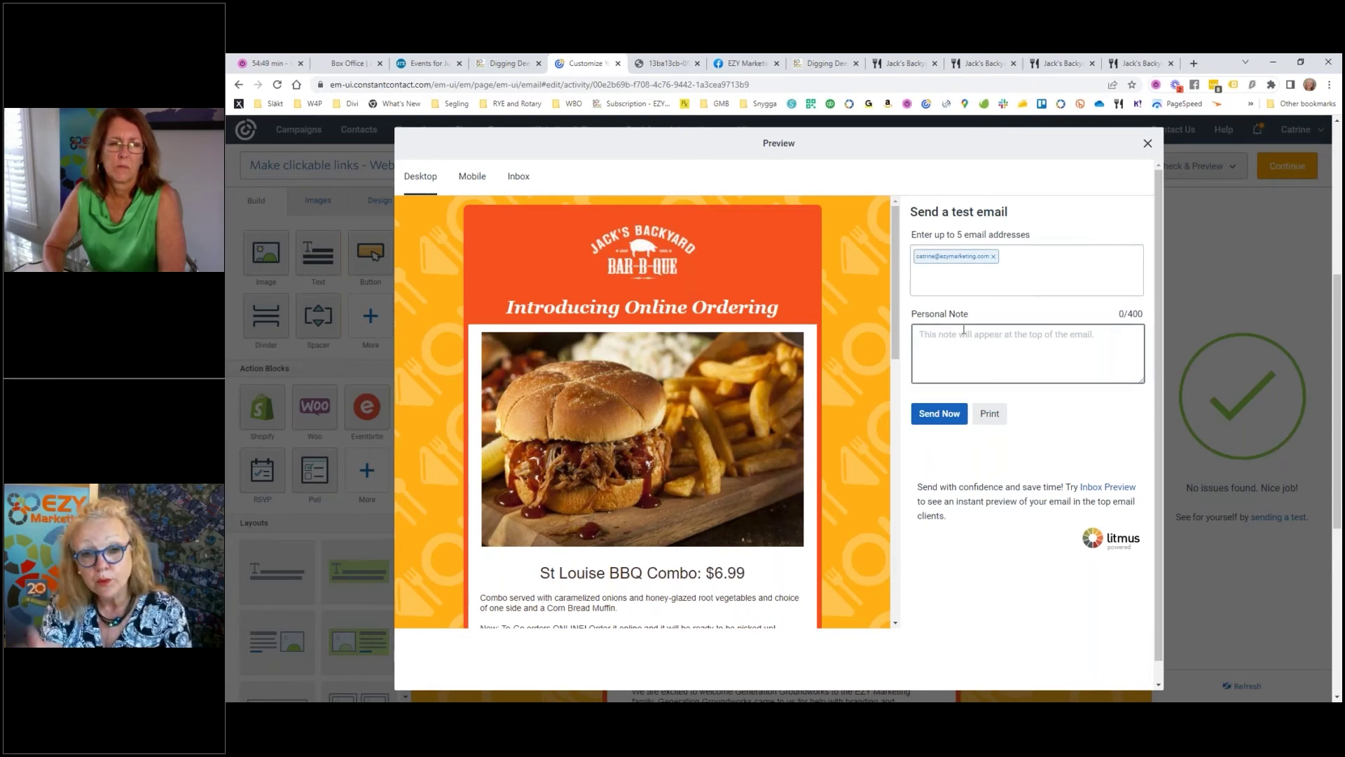
pyautogui.write('I')
pyautogui.press('BackSpace')
pyautogui.write('Prof')
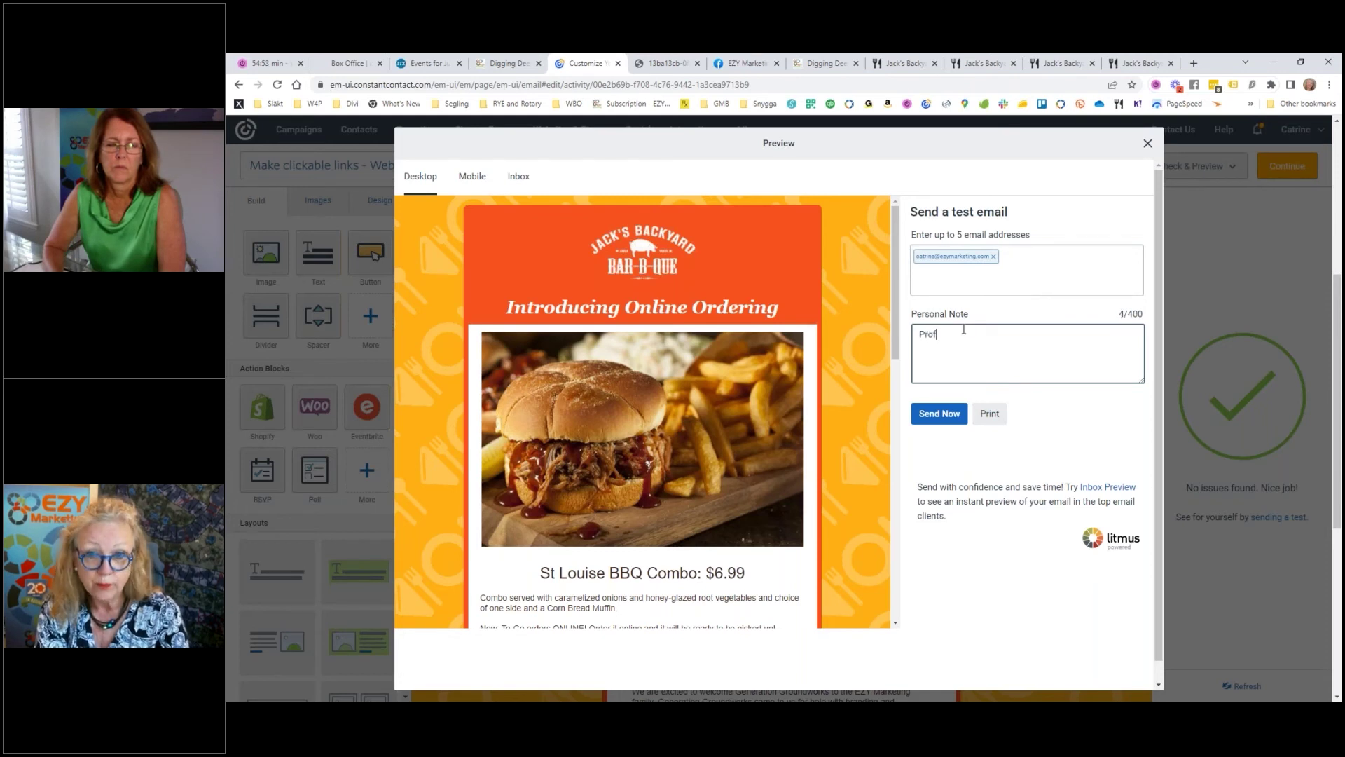
pyautogui.press('BackSpace')
pyautogui.write('of #1, get b')
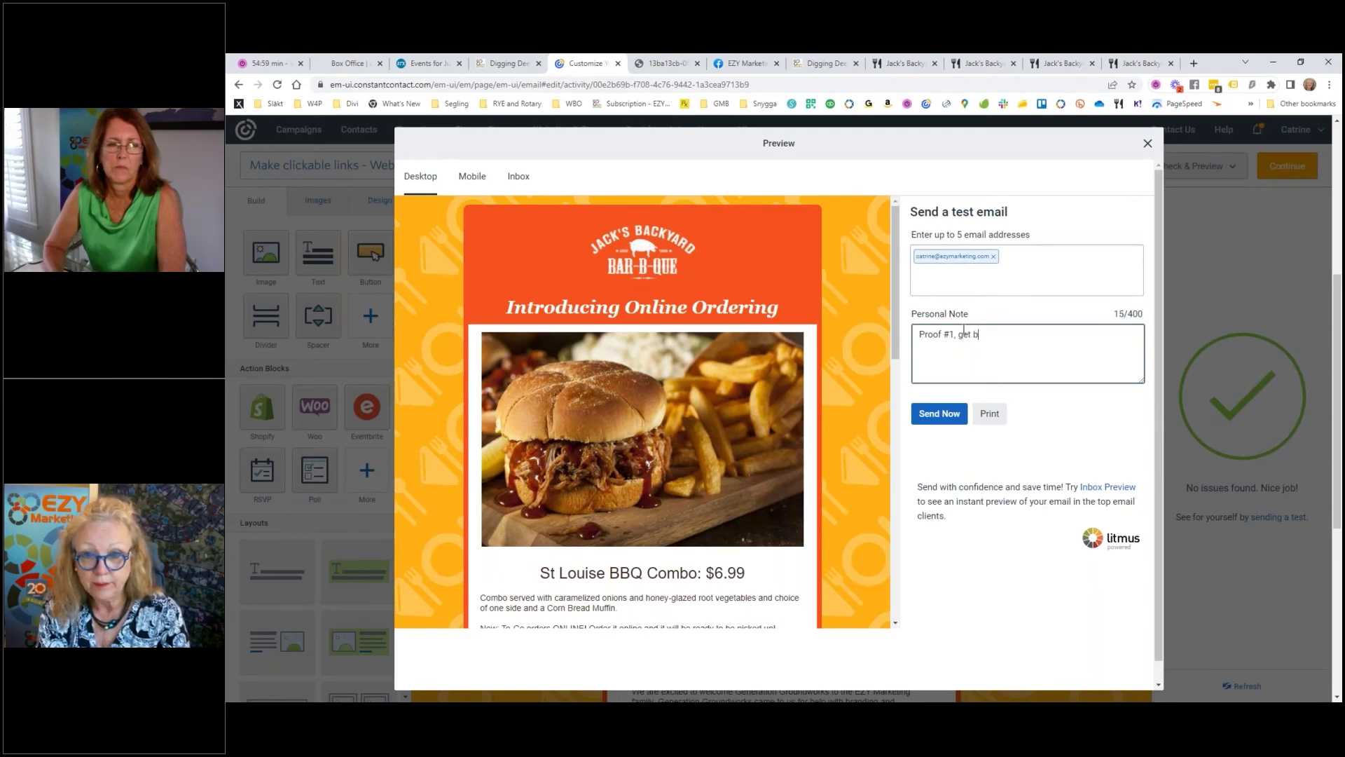
pyautogui.write('ack to Catrine if you see anything thatn')
pyautogui.press('BackSpace')
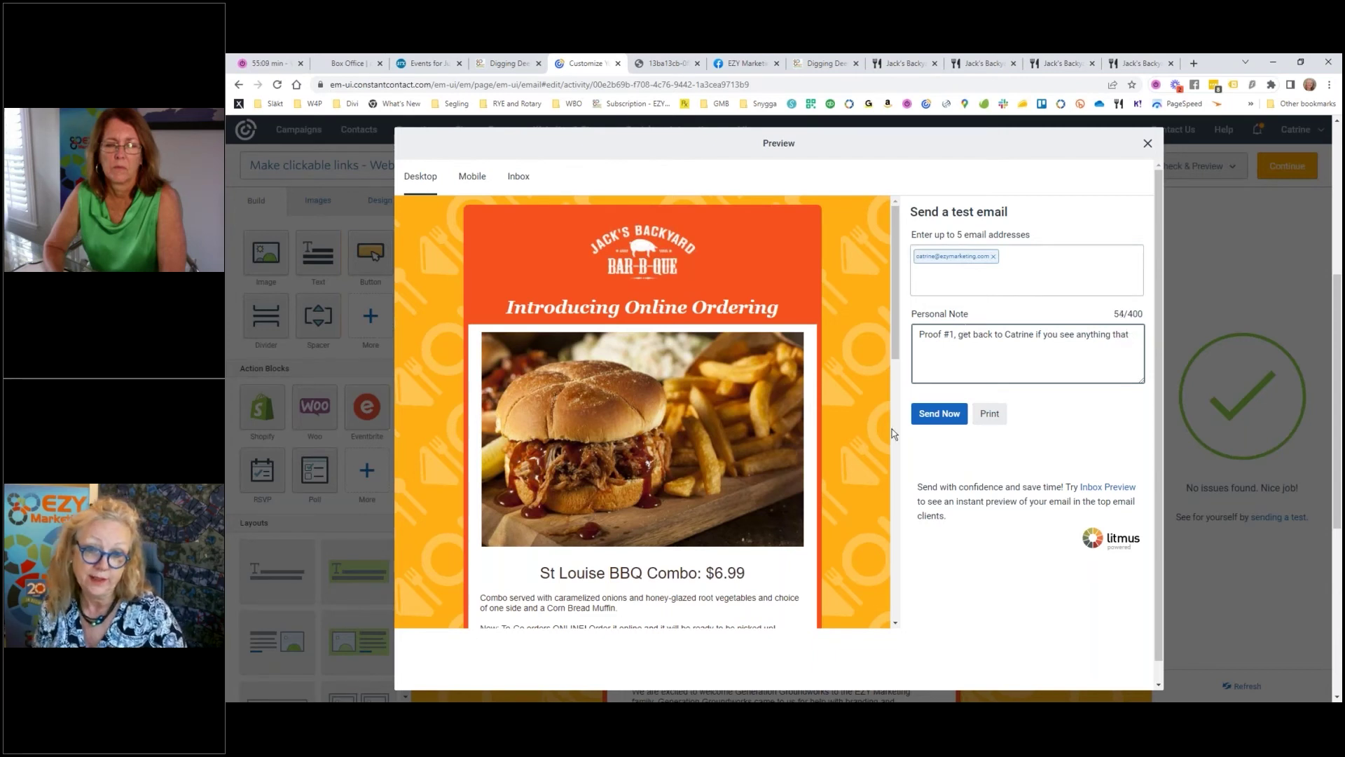
pyautogui.click(956, 417)
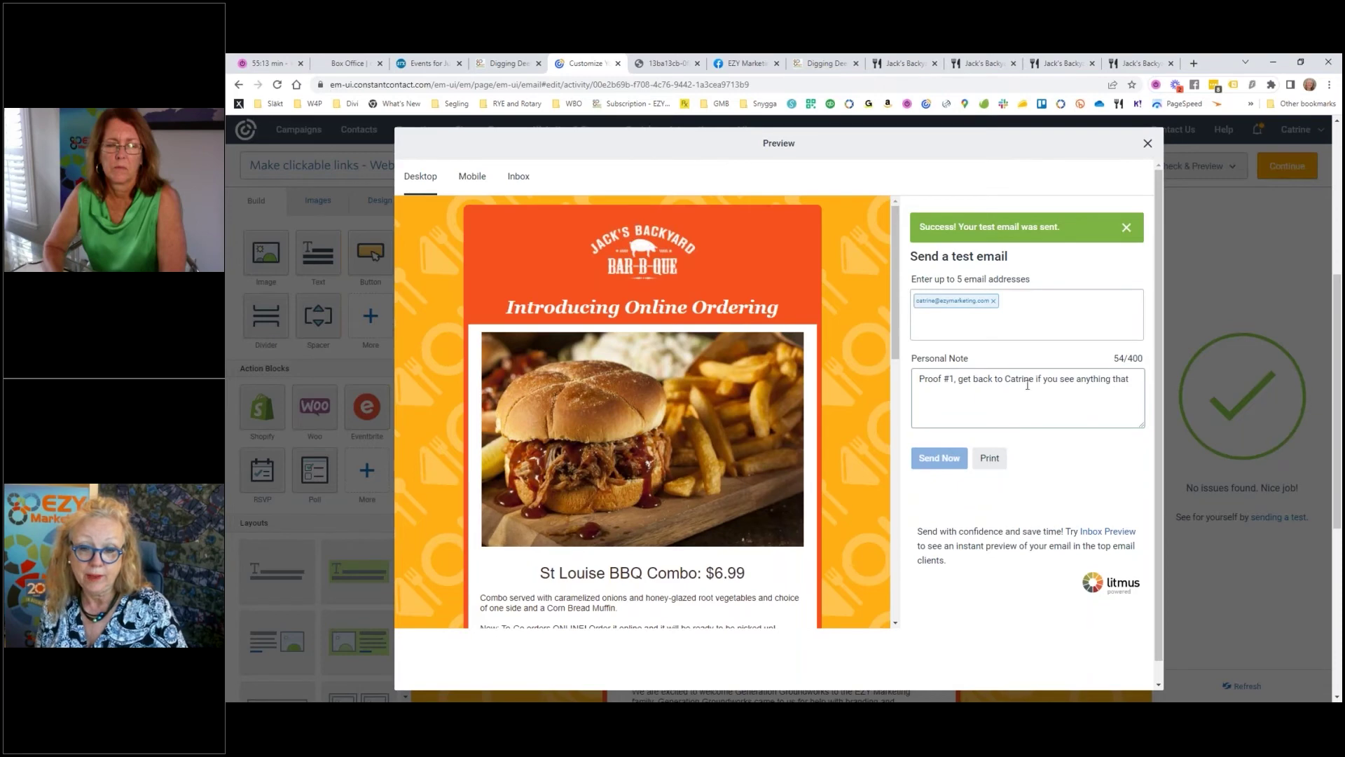
pyautogui.click(1148, 143)
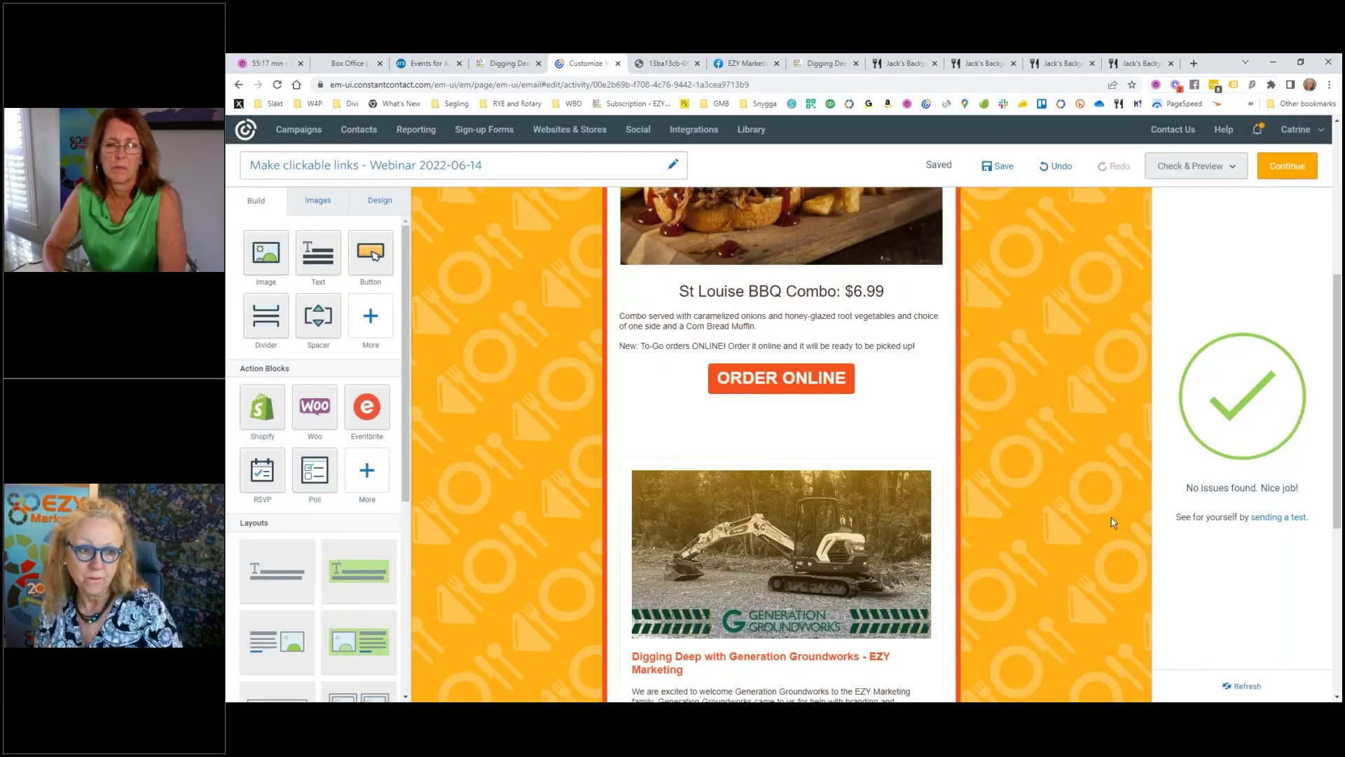
# Examine the finished email in the editor, from its logo and sandwich photo through the Read More block to the footer links.
pyautogui.scroll(-1, 1111, 518)
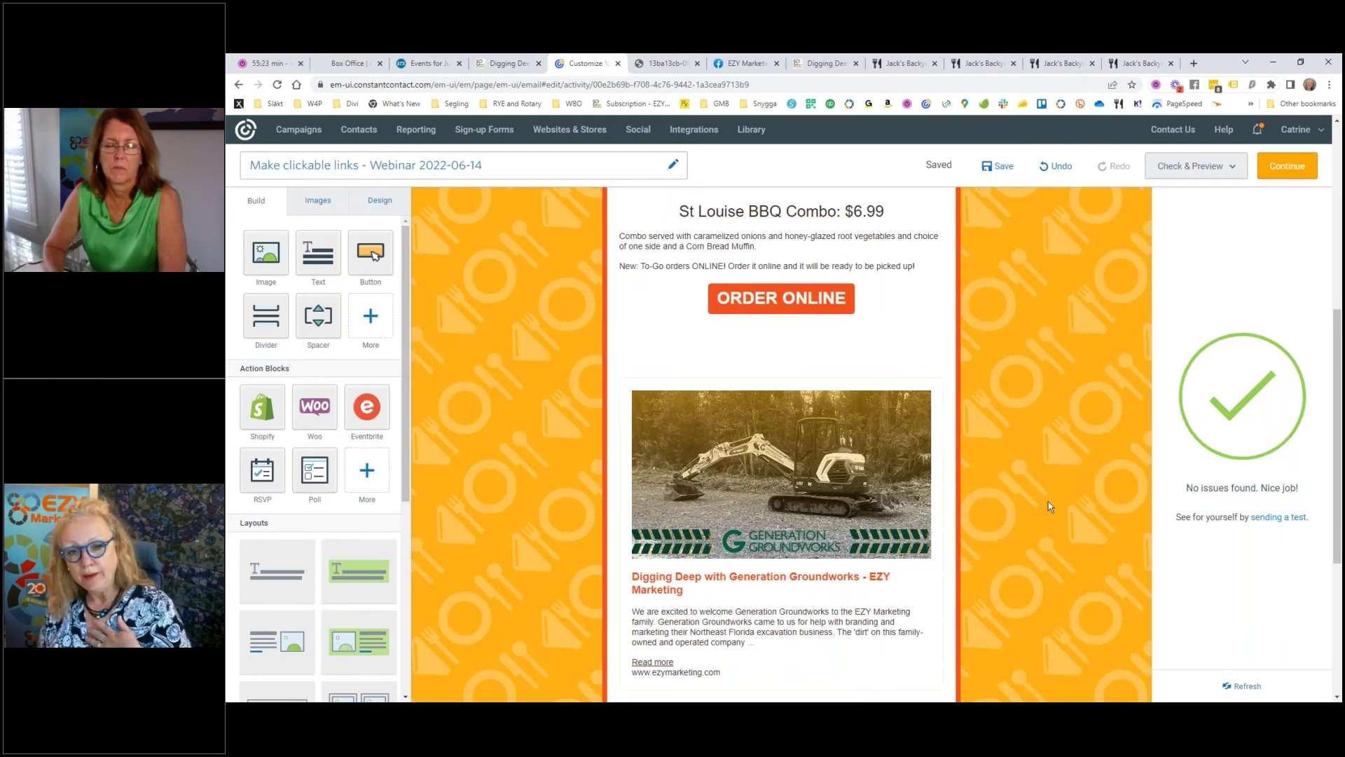
pyautogui.scroll(2, 1048, 502)
pyautogui.scroll(4, 1048, 501)
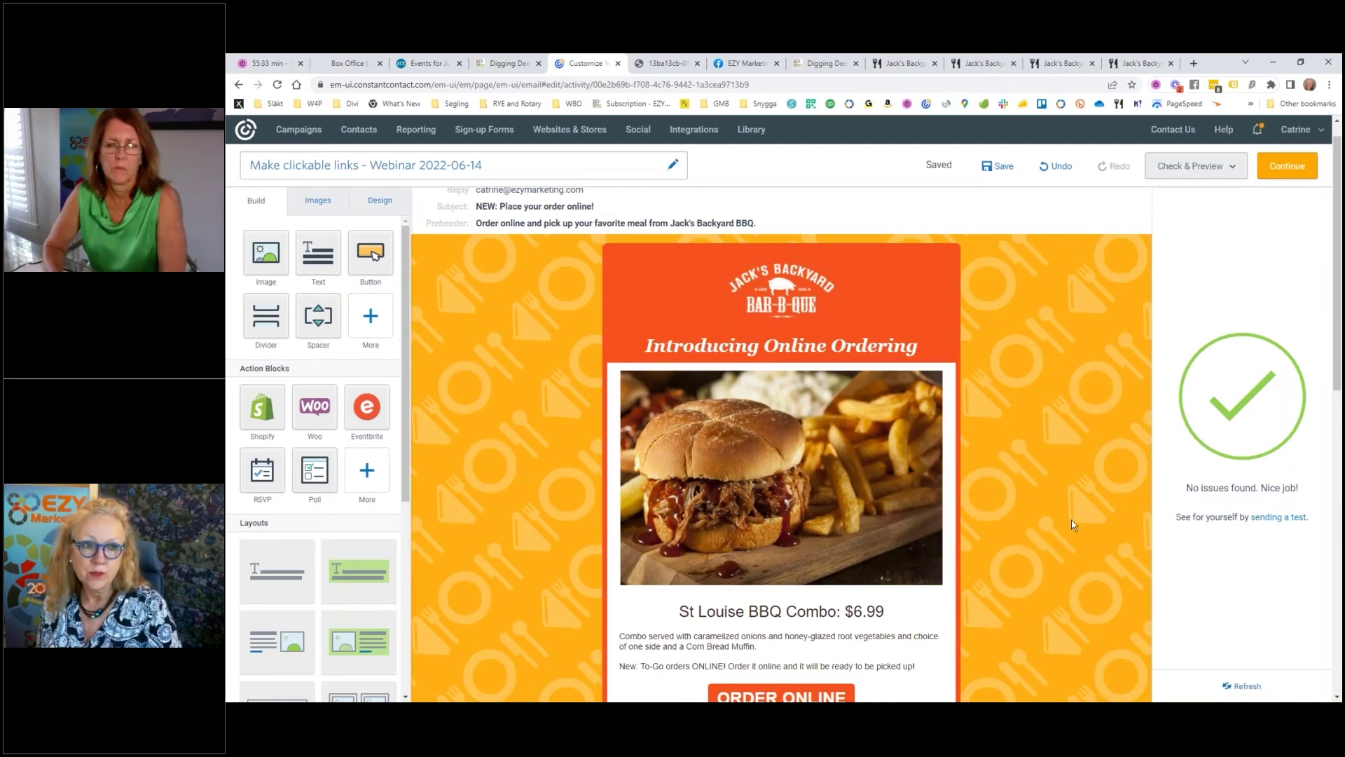
pyautogui.moveTo(839, 293)
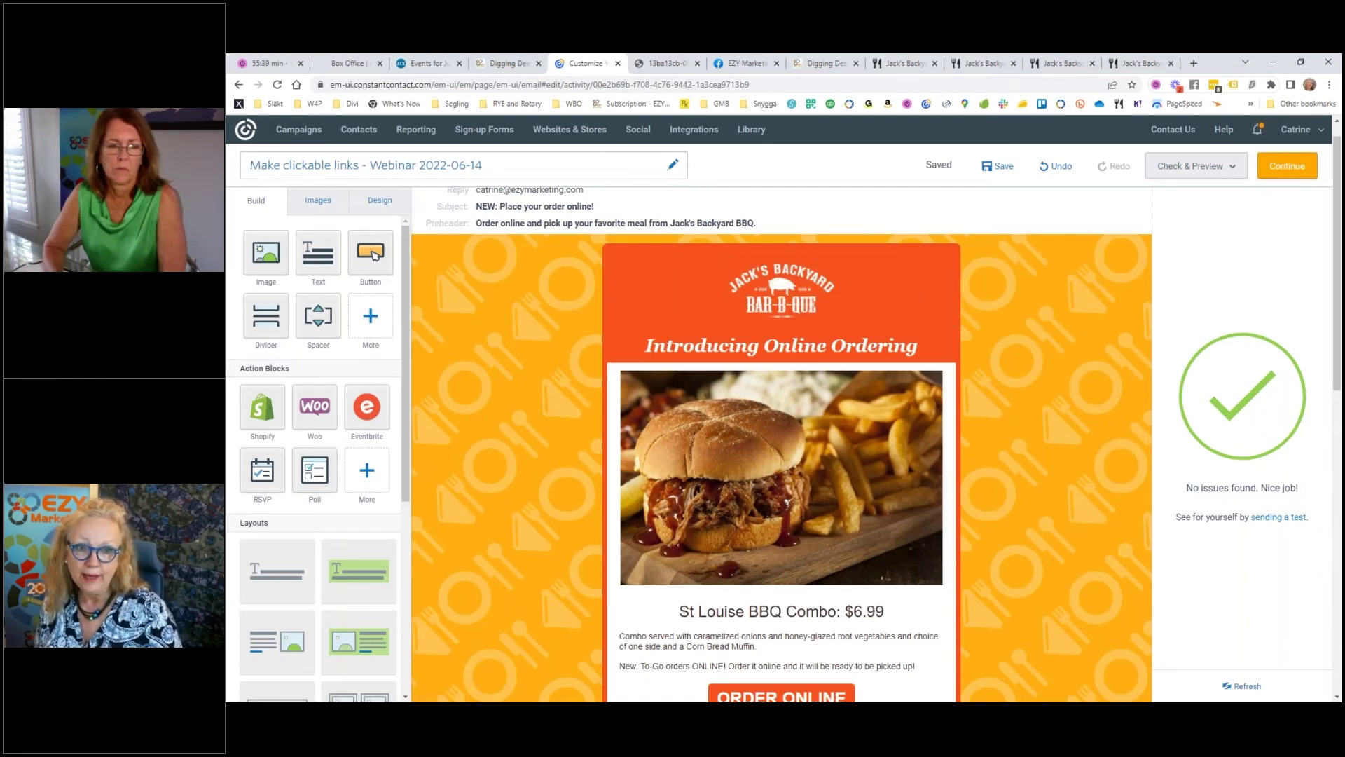
pyautogui.moveTo(762, 301)
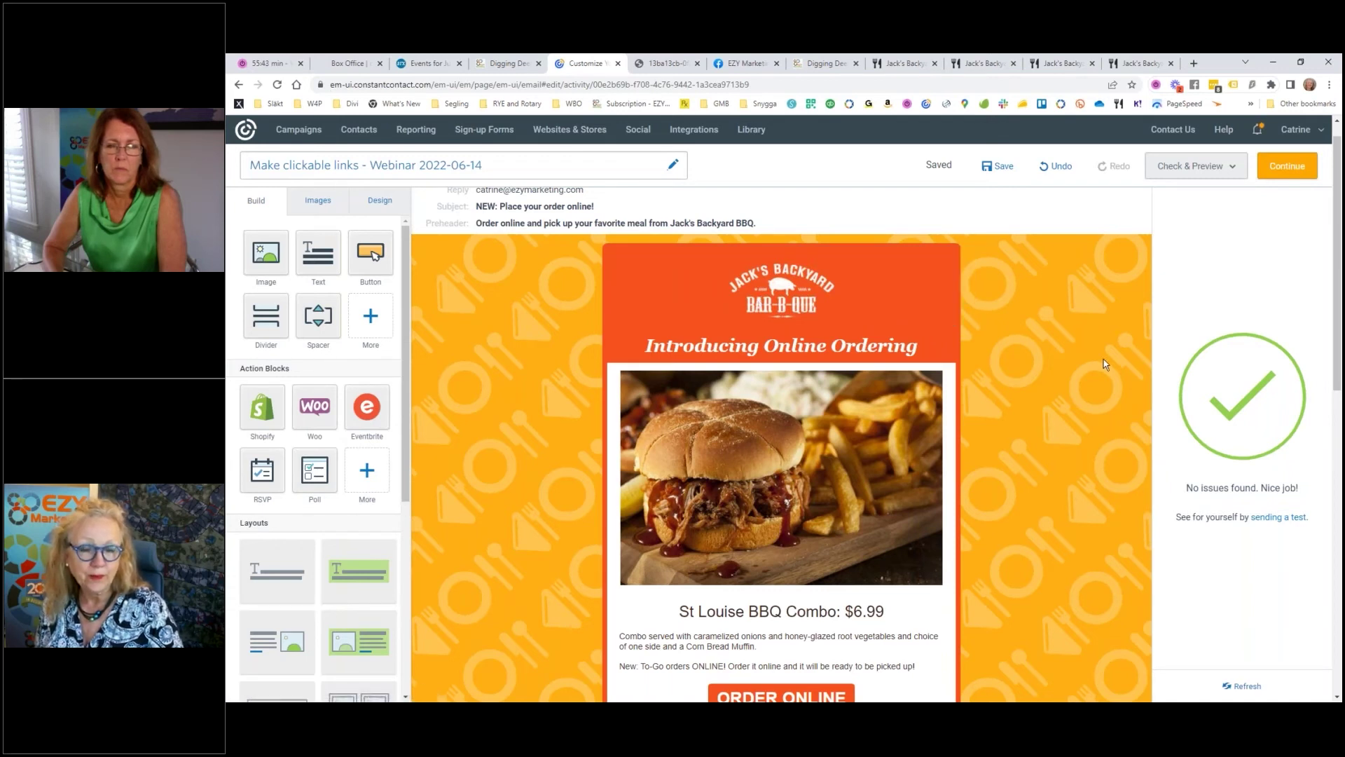
pyautogui.scroll(-1, 1070, 409)
pyautogui.scroll(-3, 1070, 409)
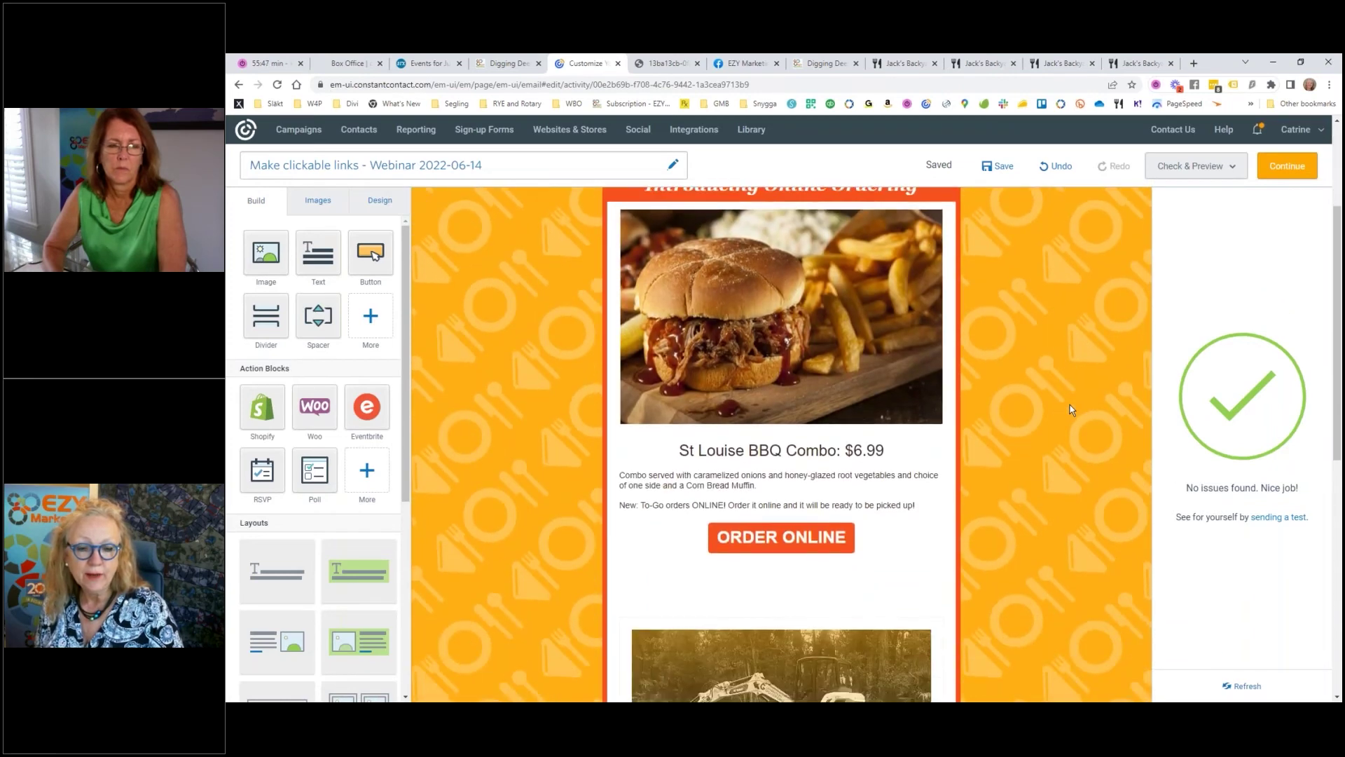
pyautogui.scroll(-6, 1071, 409)
pyautogui.scroll(3, 1070, 410)
pyautogui.scroll(5, 1070, 409)
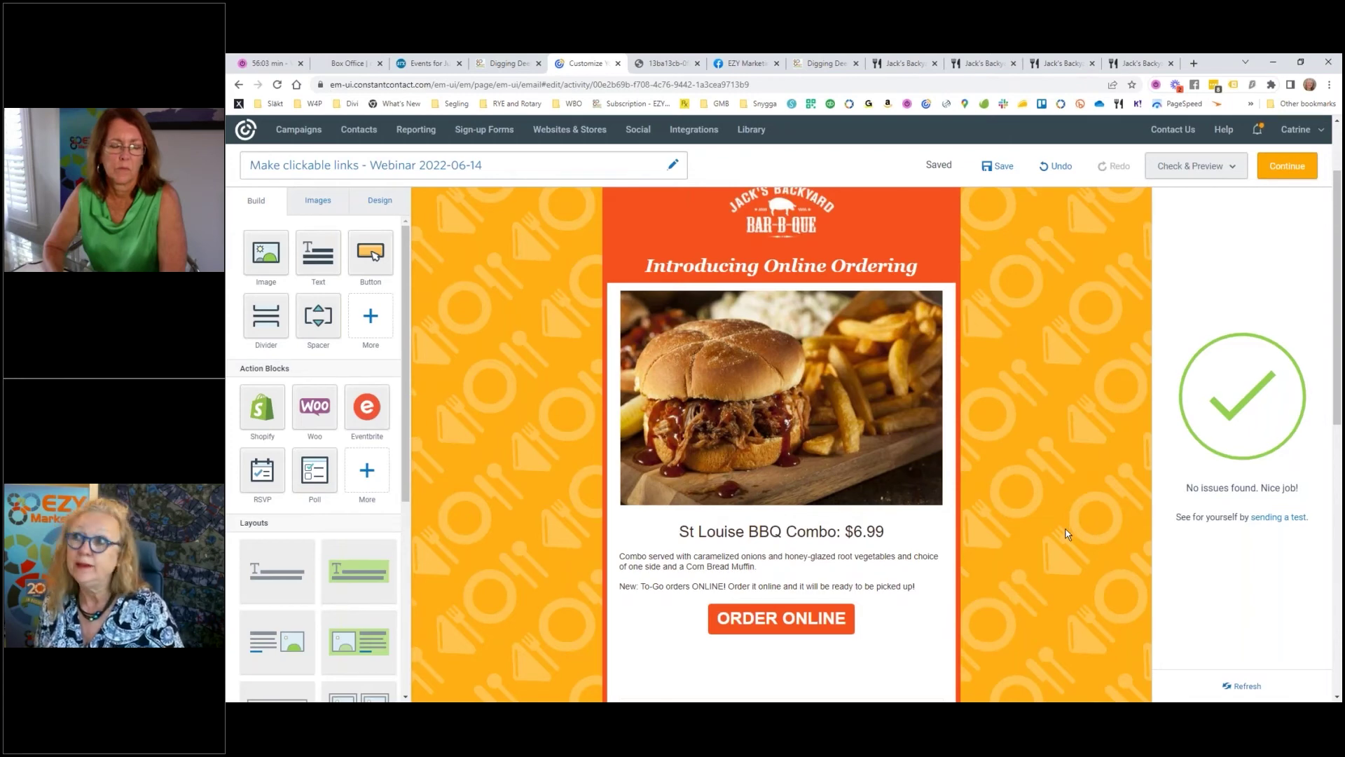
pyautogui.scroll(-8, 1034, 553)
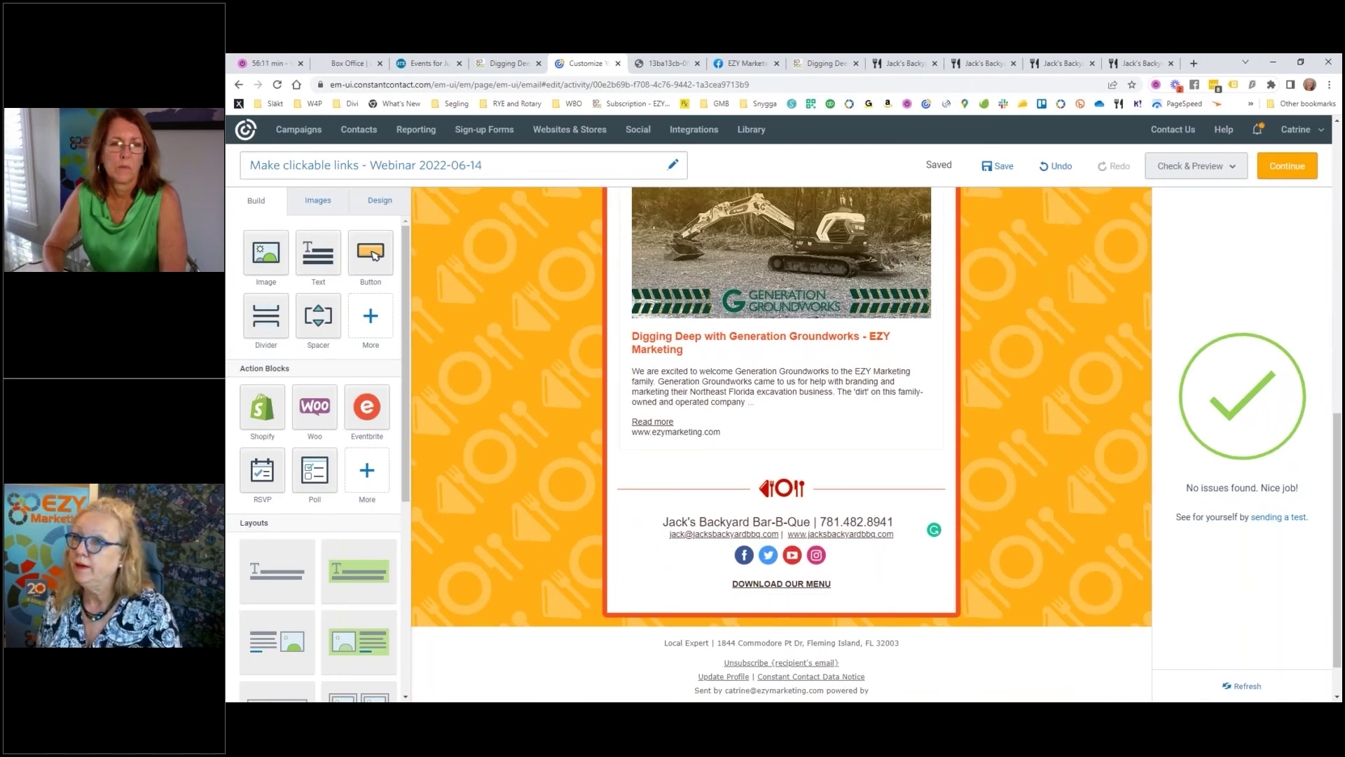
# Switch to the running PowerPoint slide show about adding clickable links.
pyautogui.hotkey('alt', 'Tab')
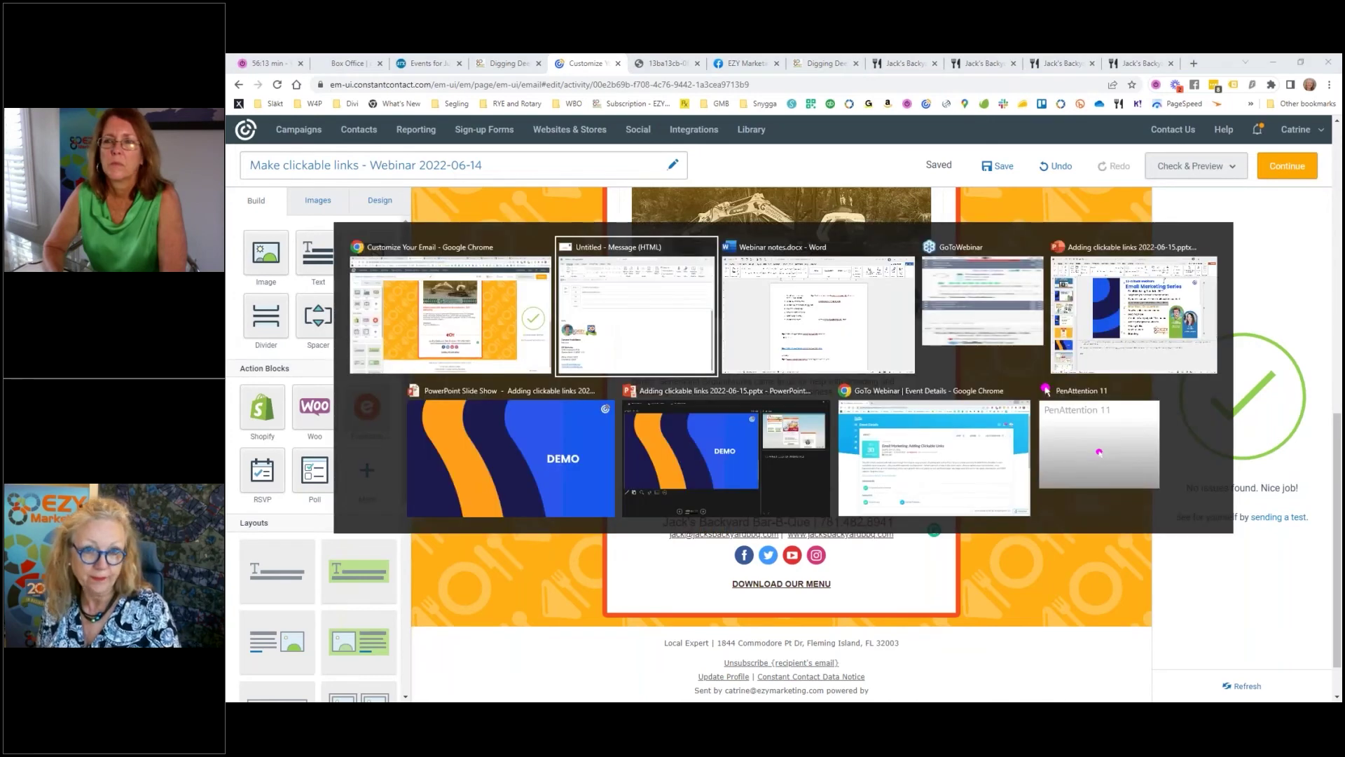
pyautogui.hotkey('alt', 'Tab')
pyautogui.hotkey('alt', 'Tab')
pyautogui.hotkey('alt', 'Tab')
pyautogui.hotkey('alt', 'Tab')
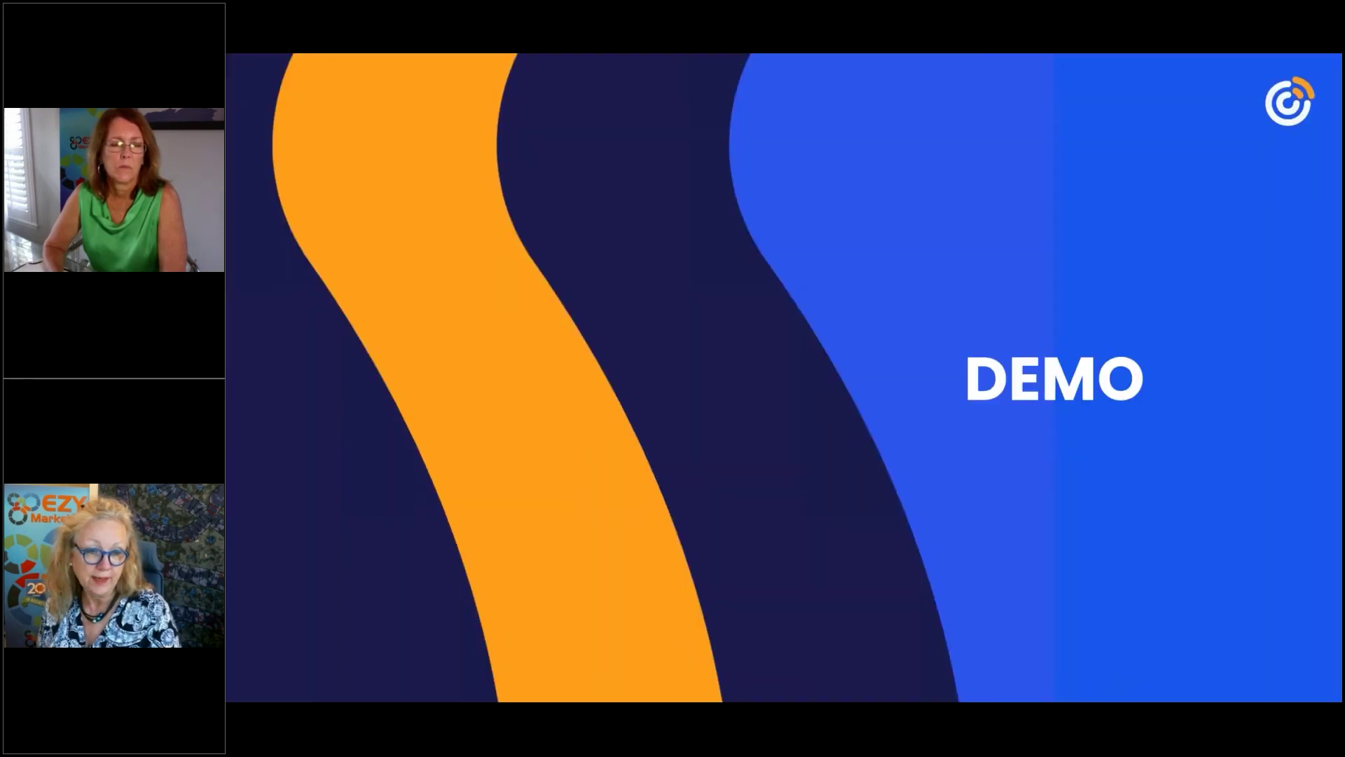
pyautogui.click(704, 250)
pyautogui.click(1085, 213)
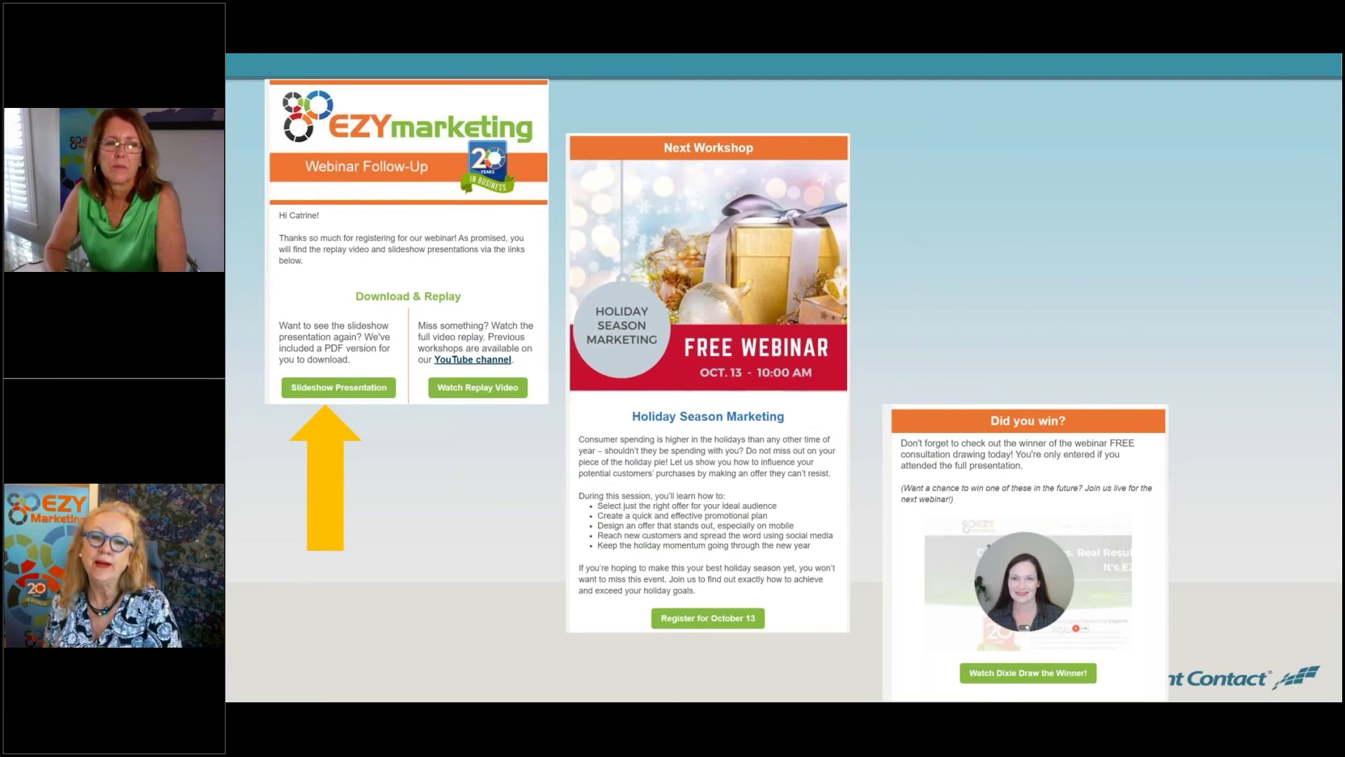
pyautogui.click(904, 275)
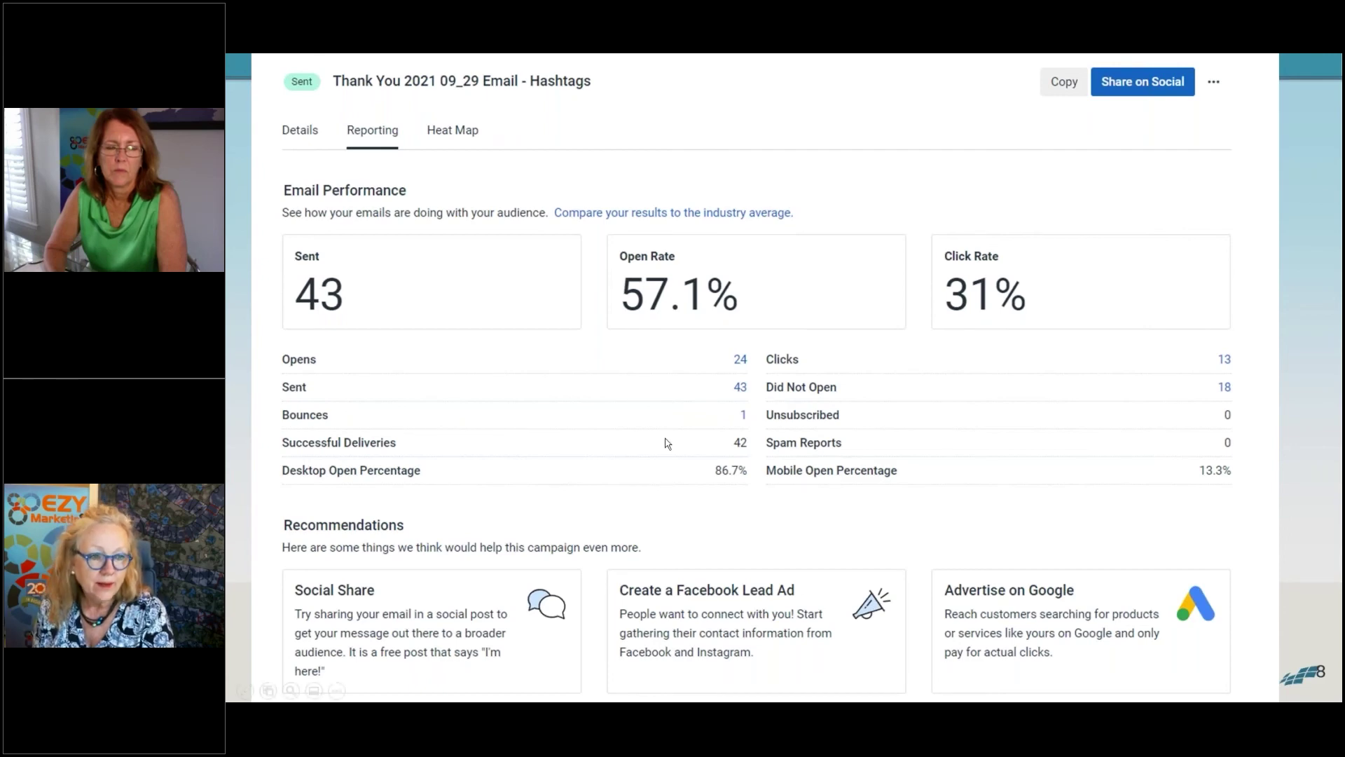
pyautogui.click(645, 431)
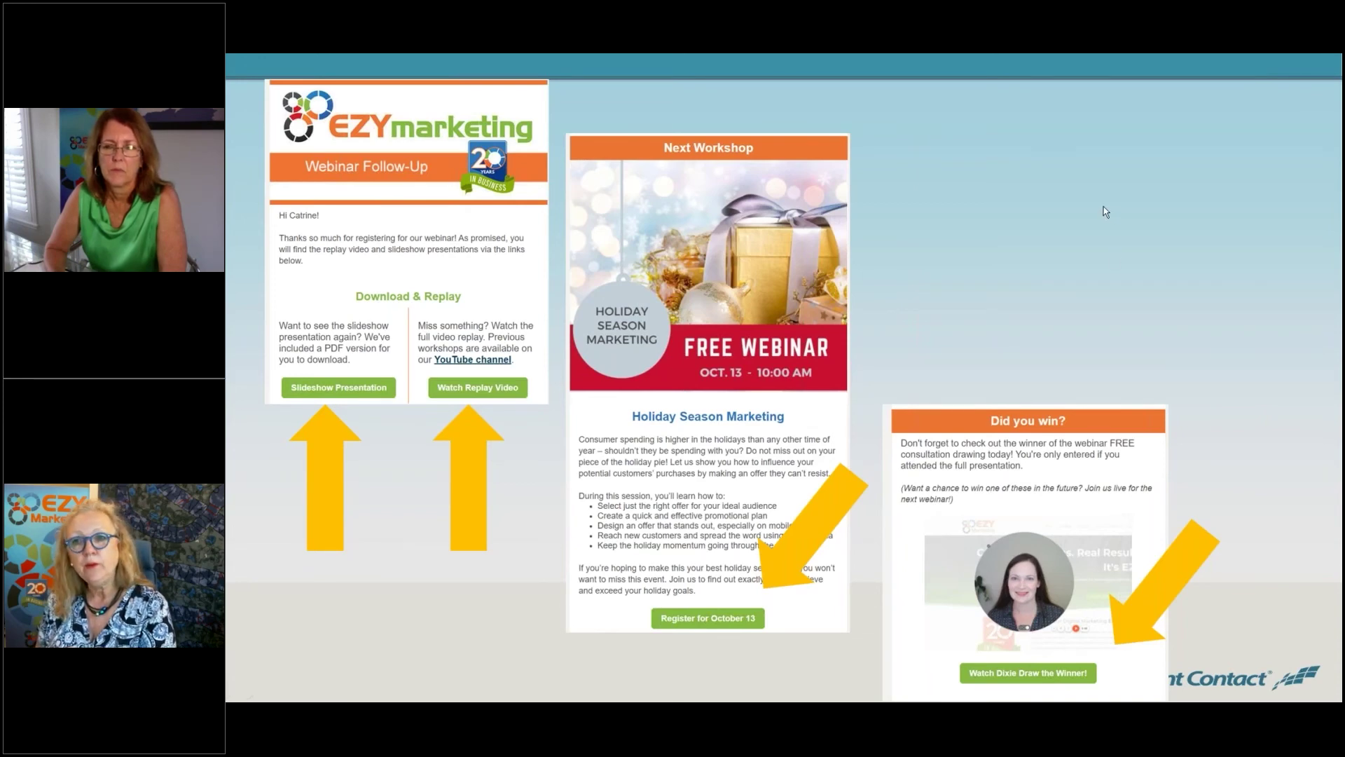
pyautogui.press('Right')
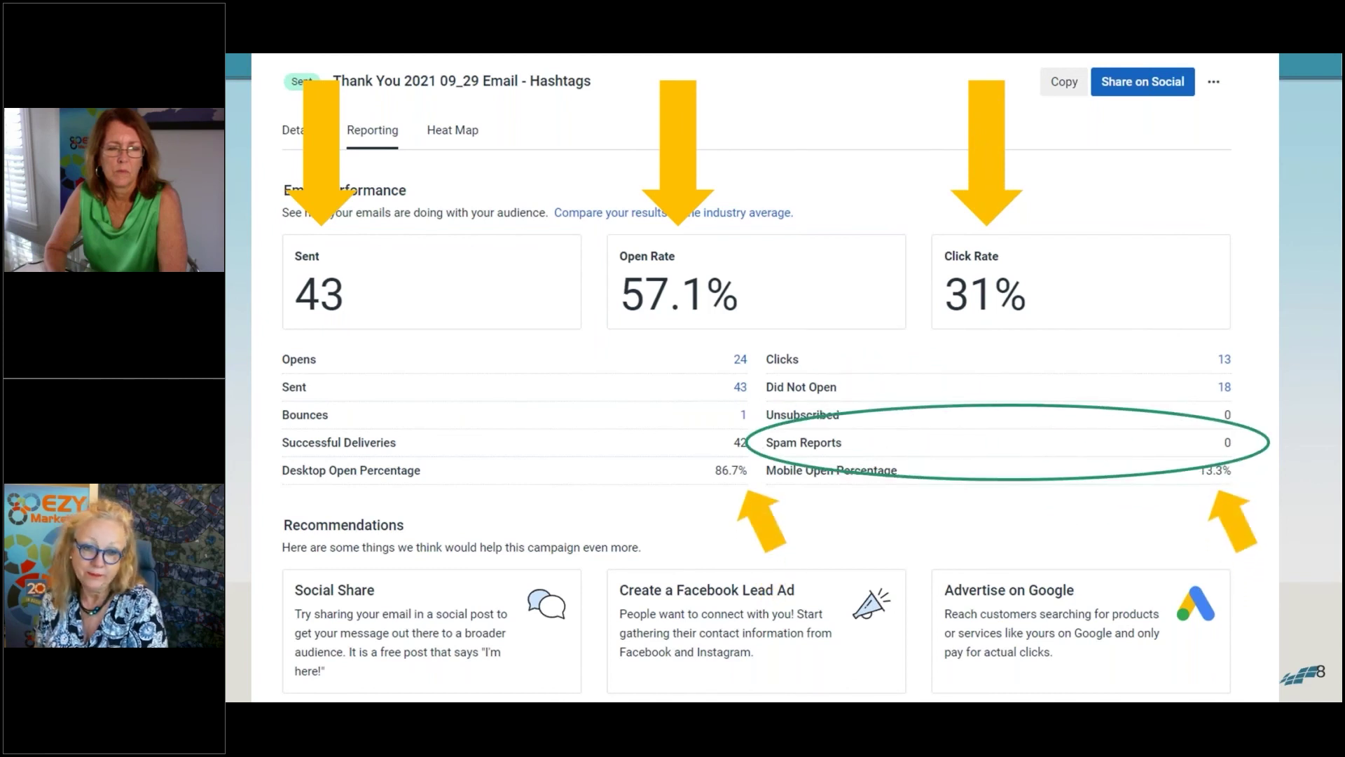
pyautogui.press('Right')
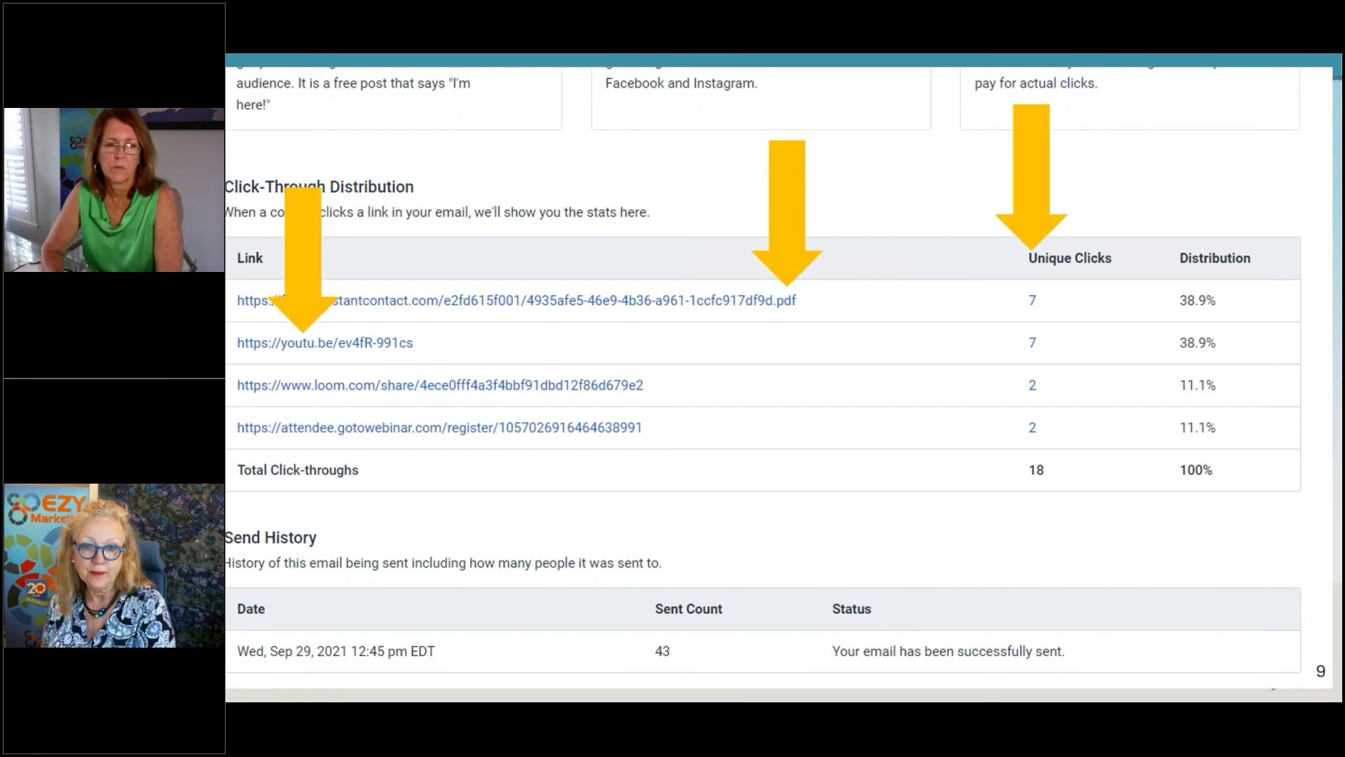
pyautogui.press('Right')
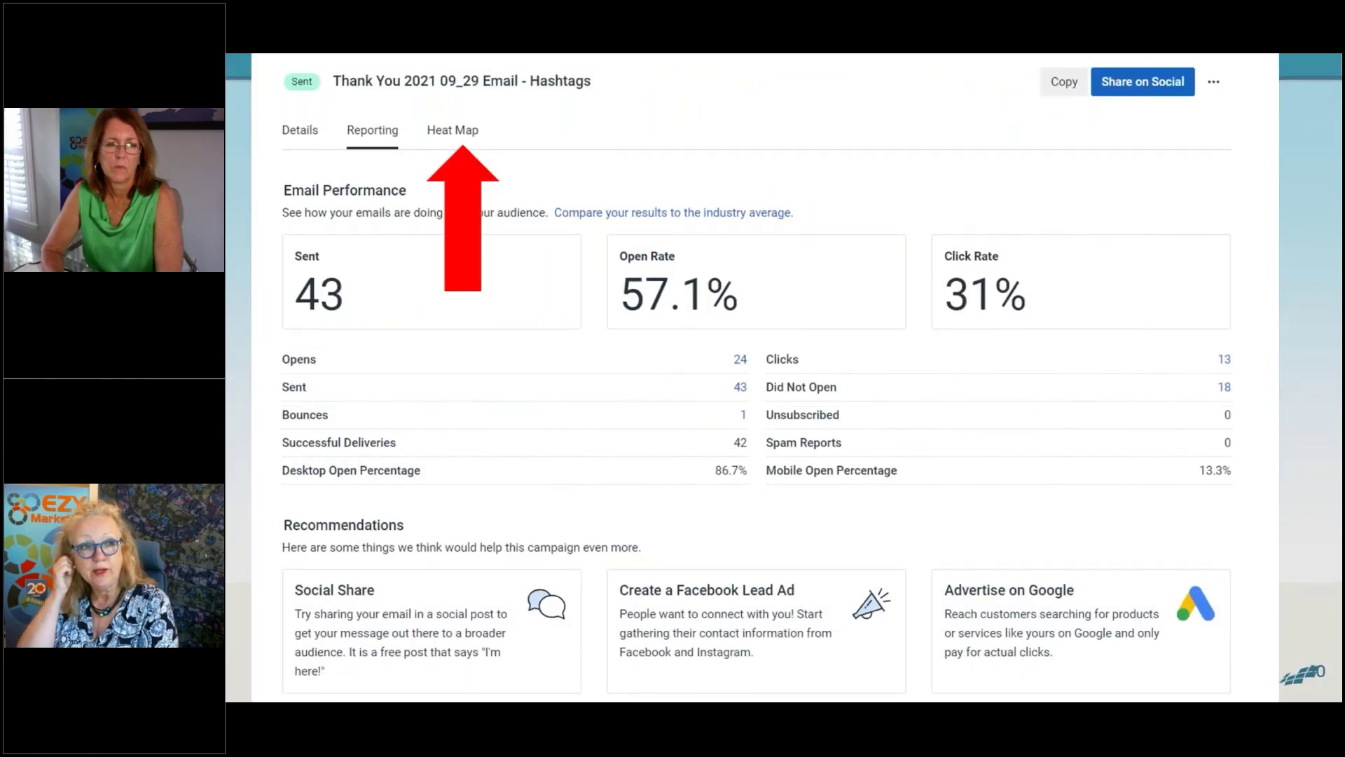
pyautogui.press('Right')
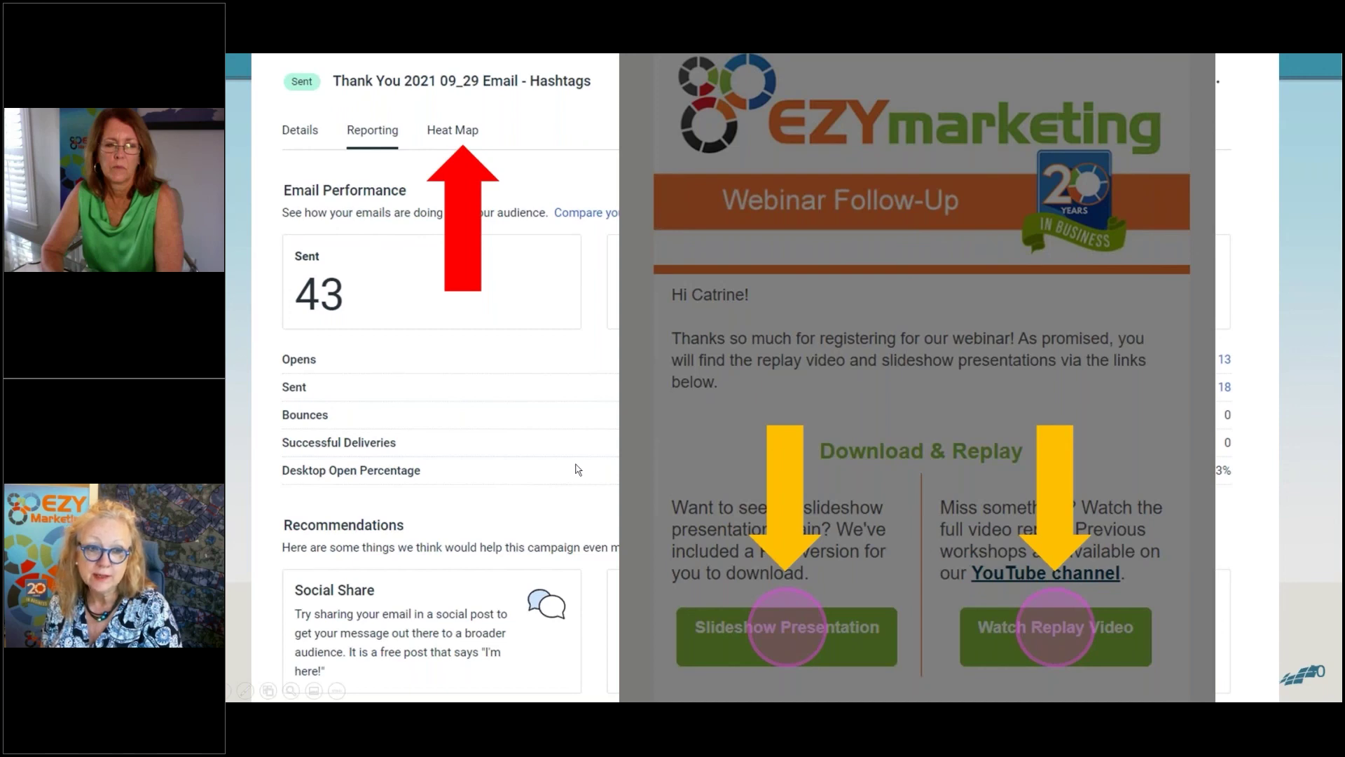
pyautogui.press('Right')
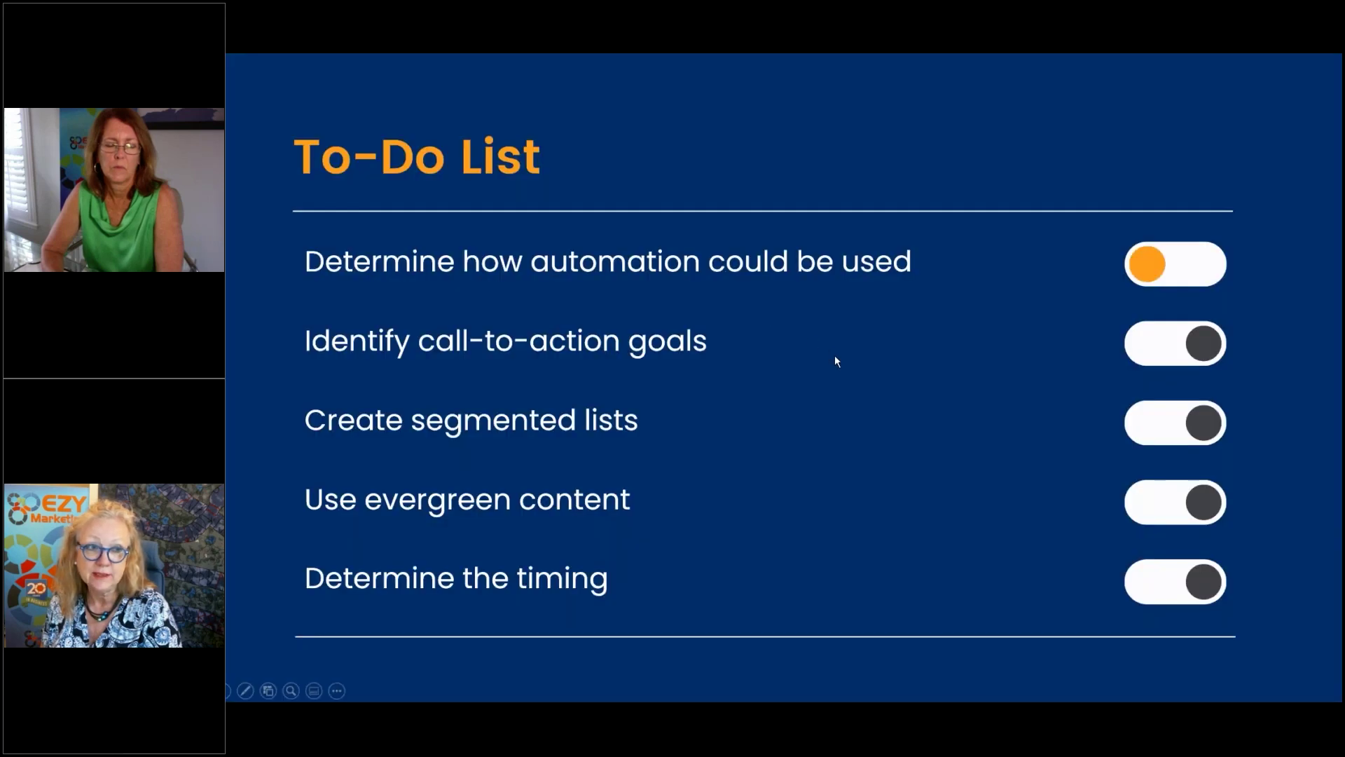
pyautogui.press('Right')
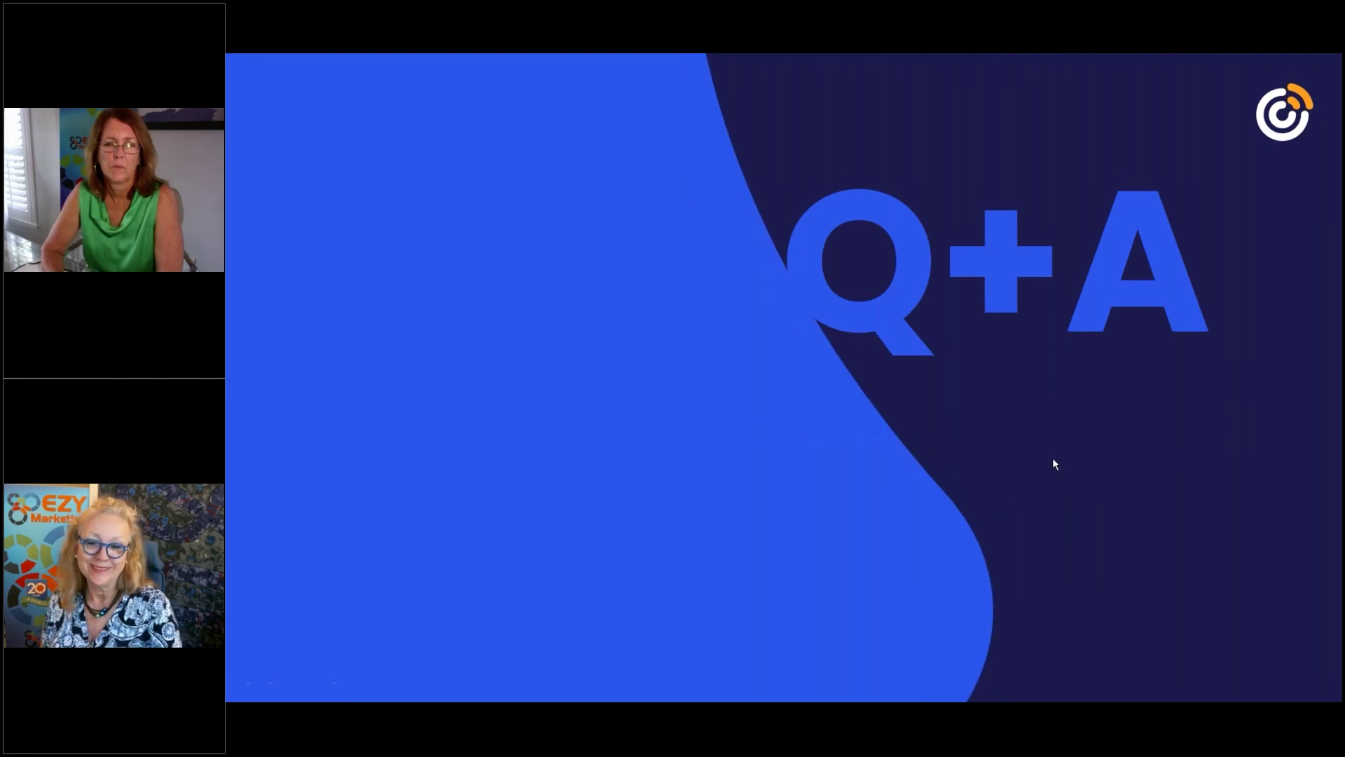
pyautogui.press('Right')
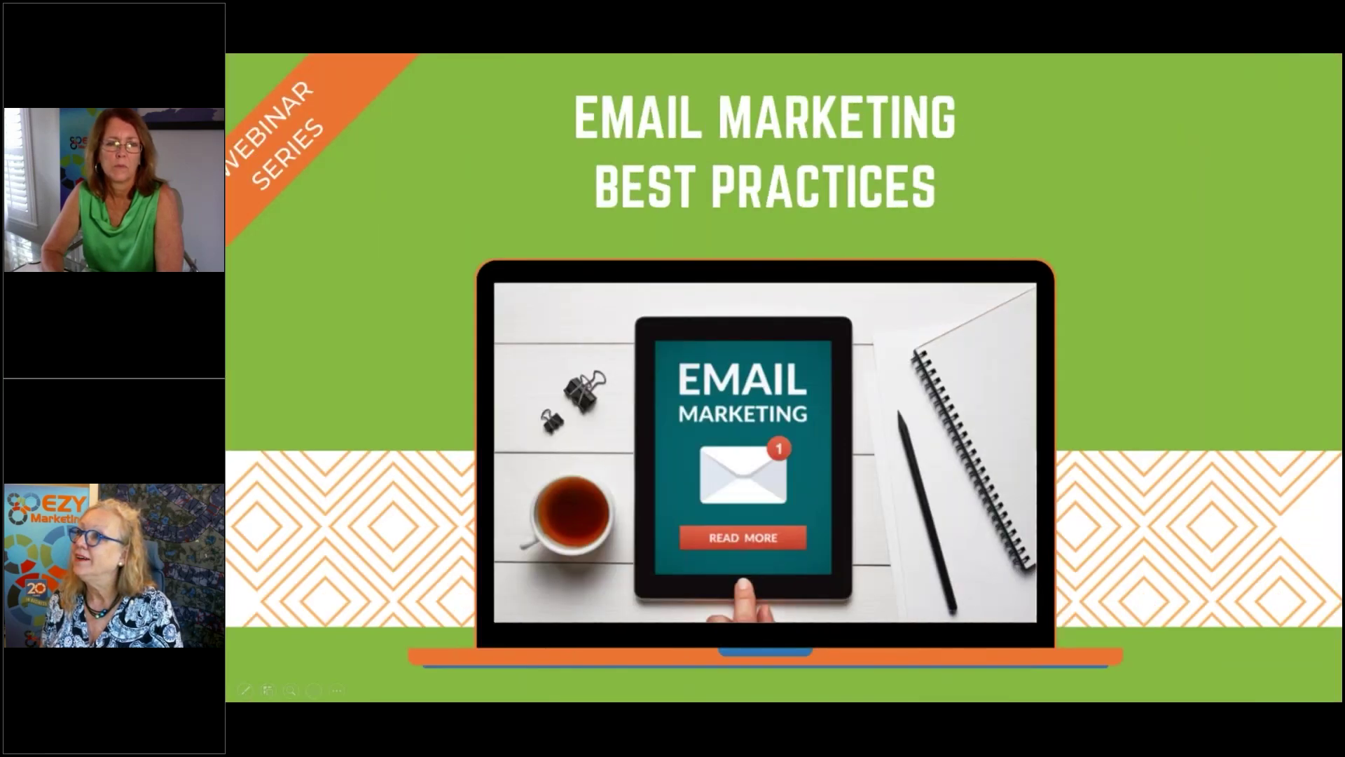